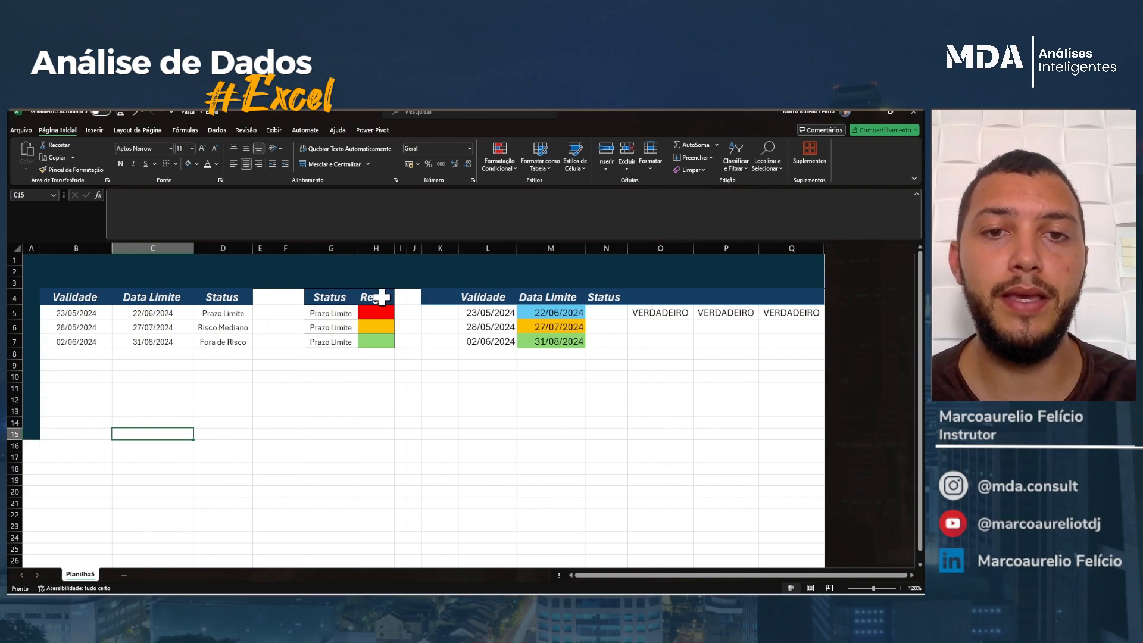
Examine the Regra colour cells, the date table B4:D7, and the contents of cells B5, C5 and D5
left_click(375, 314)
left_click_drag(375, 314, 376, 342)
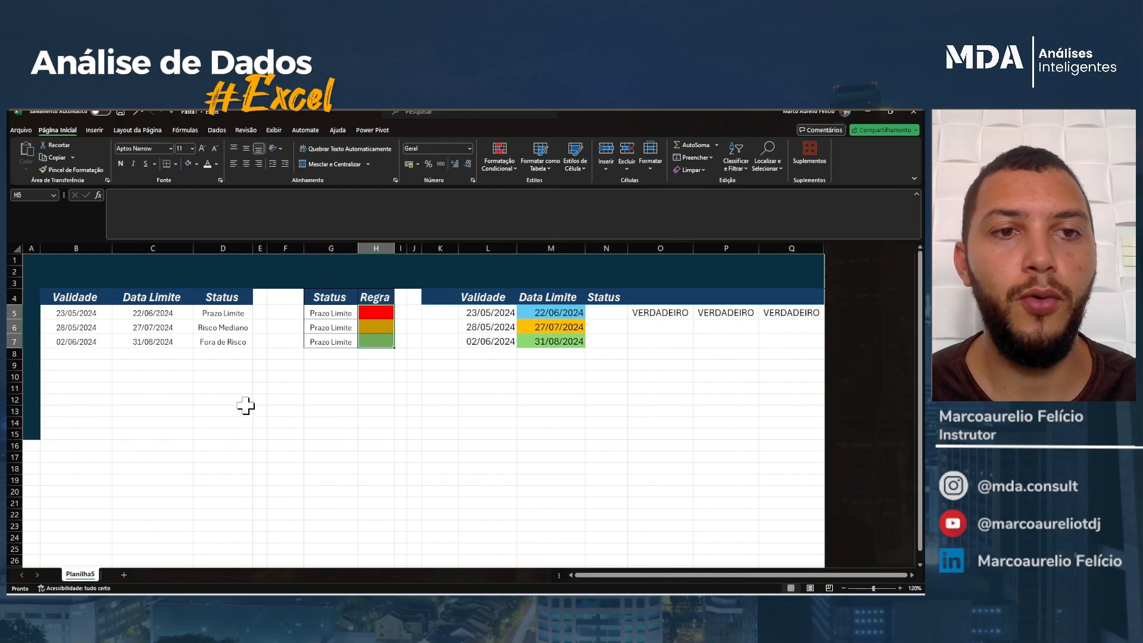
left_click(234, 378)
left_click_drag(75, 298, 199, 342)
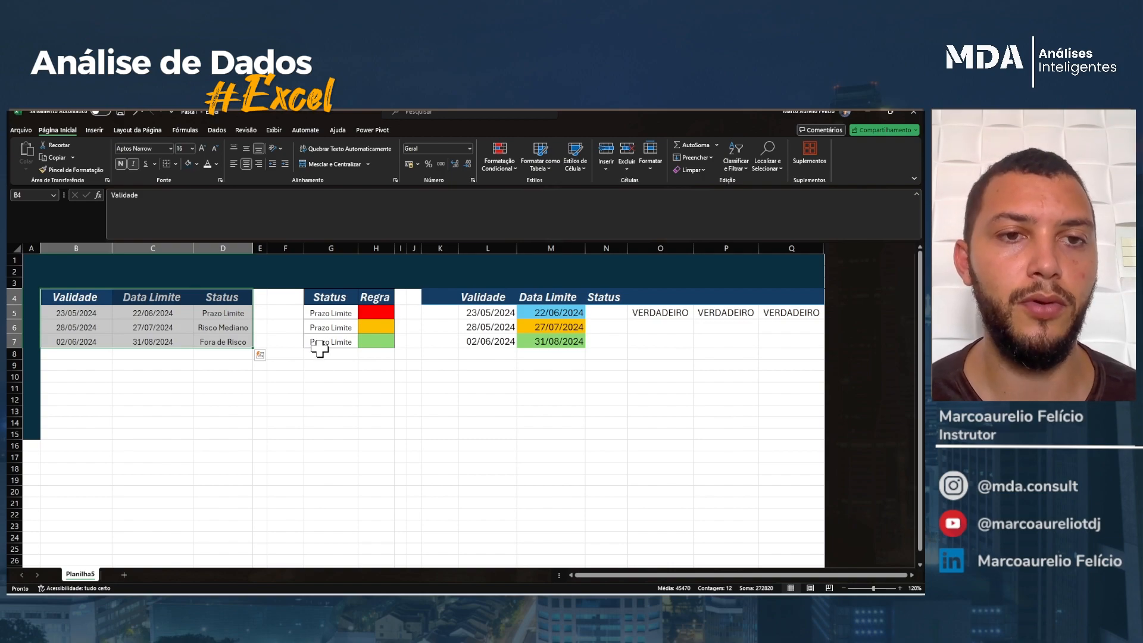
left_click(99, 315)
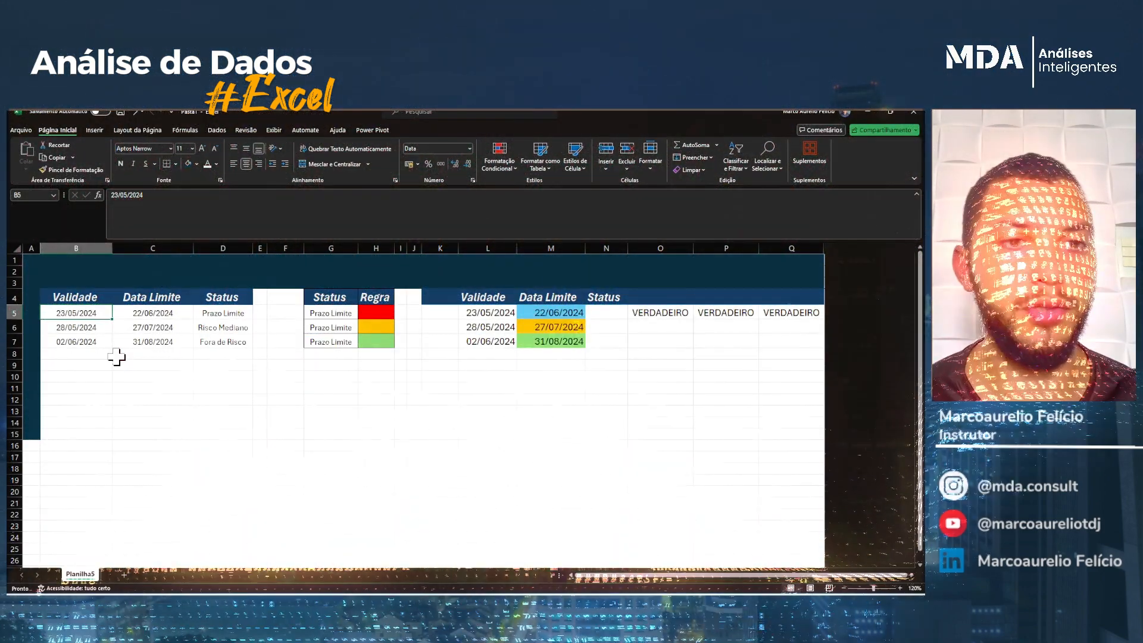
left_click(131, 314)
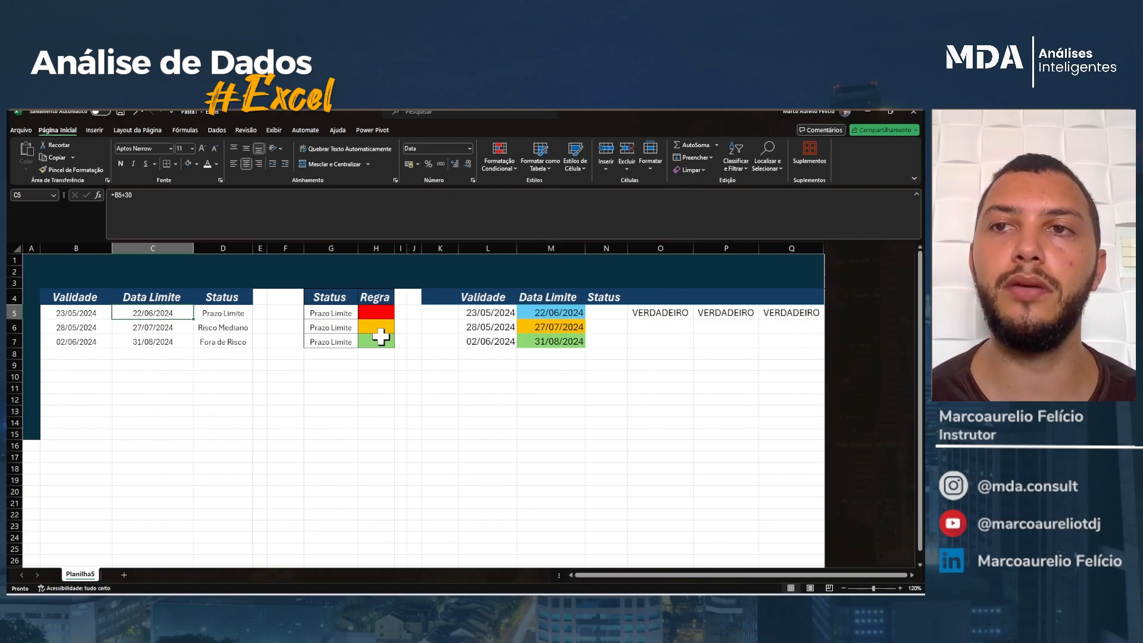
left_click(230, 313)
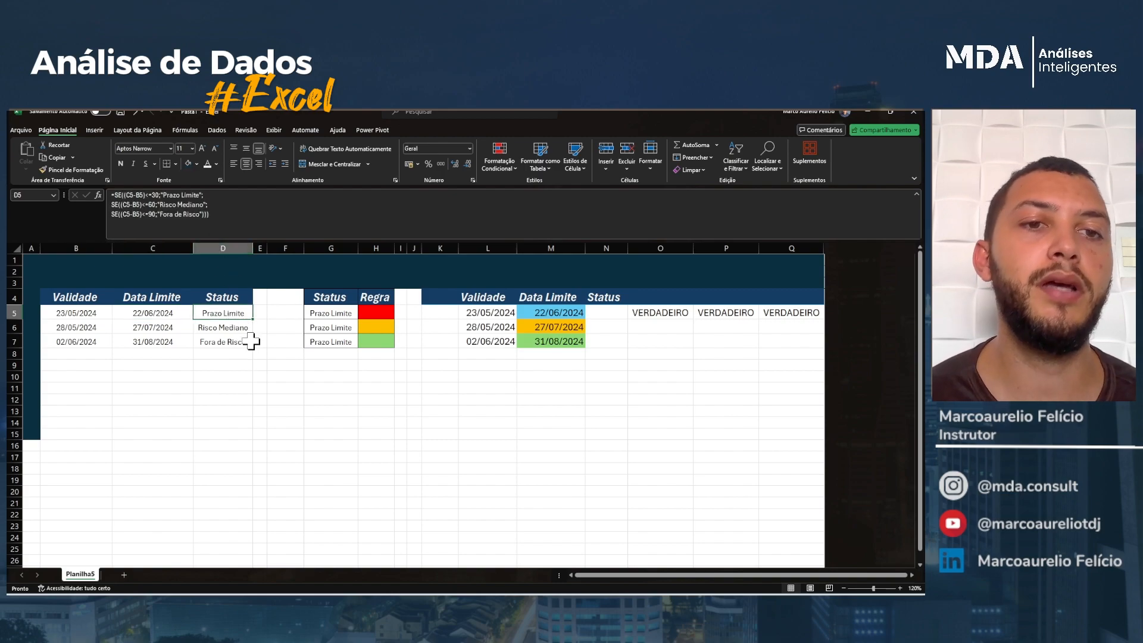
left_click(237, 214)
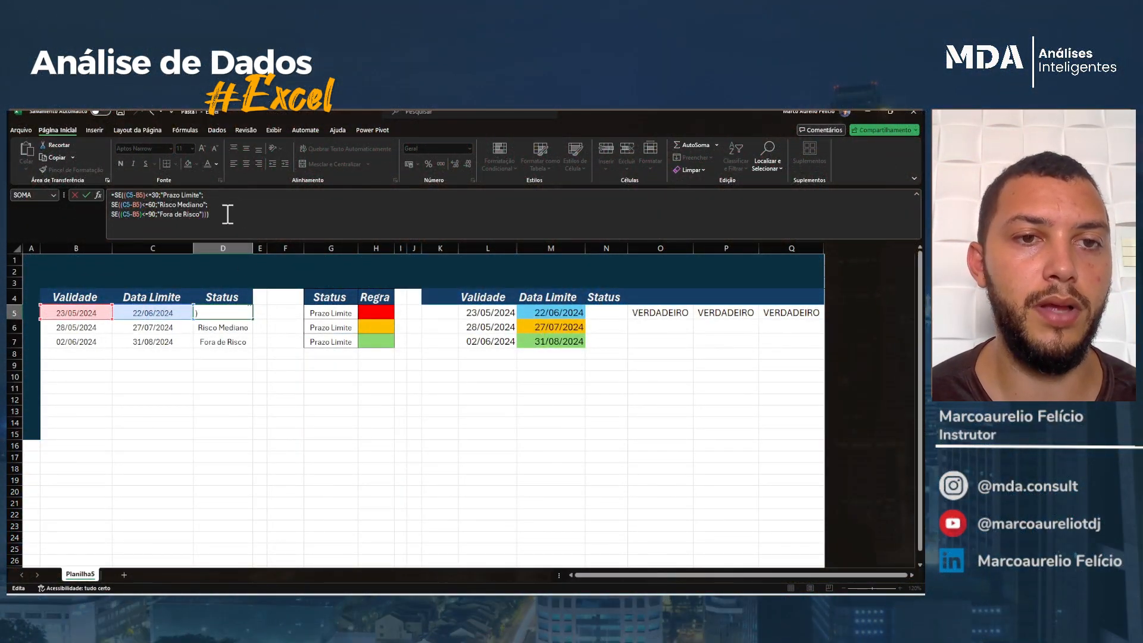
left_click_drag(228, 214, 96, 186)
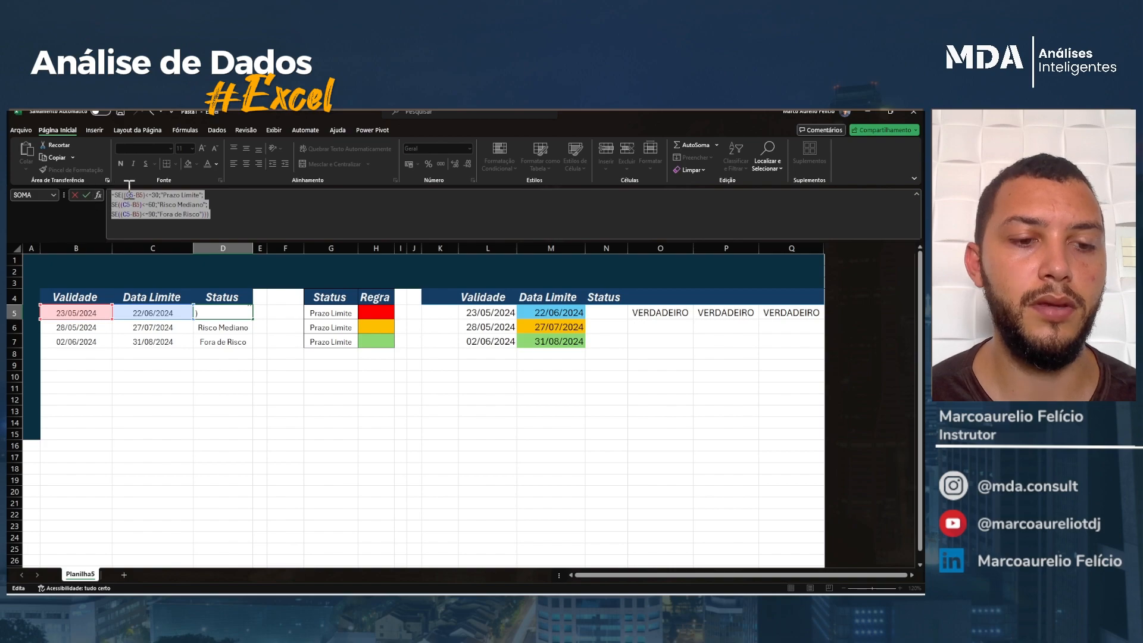
key("ctrl+c")
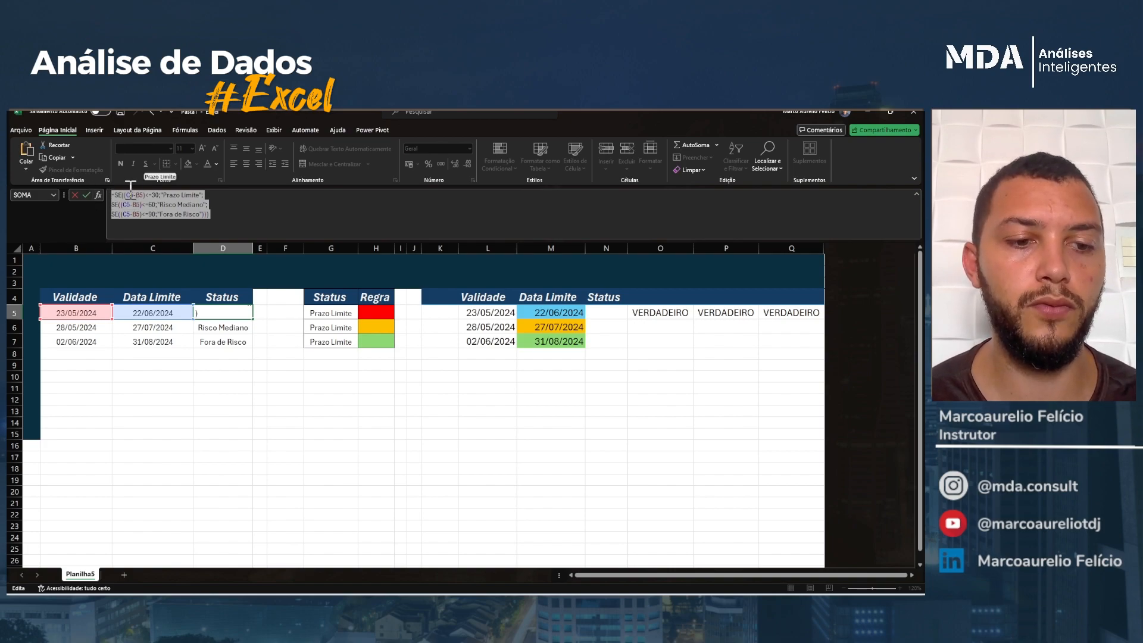
key("Escape")
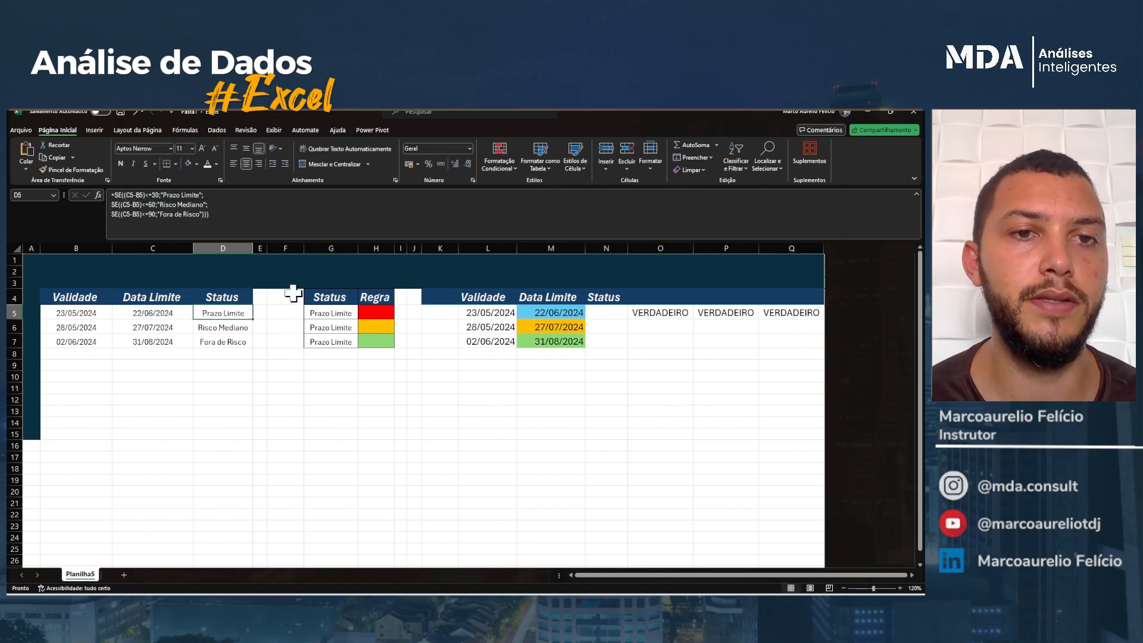
left_click_drag(226, 221, 109, 194)
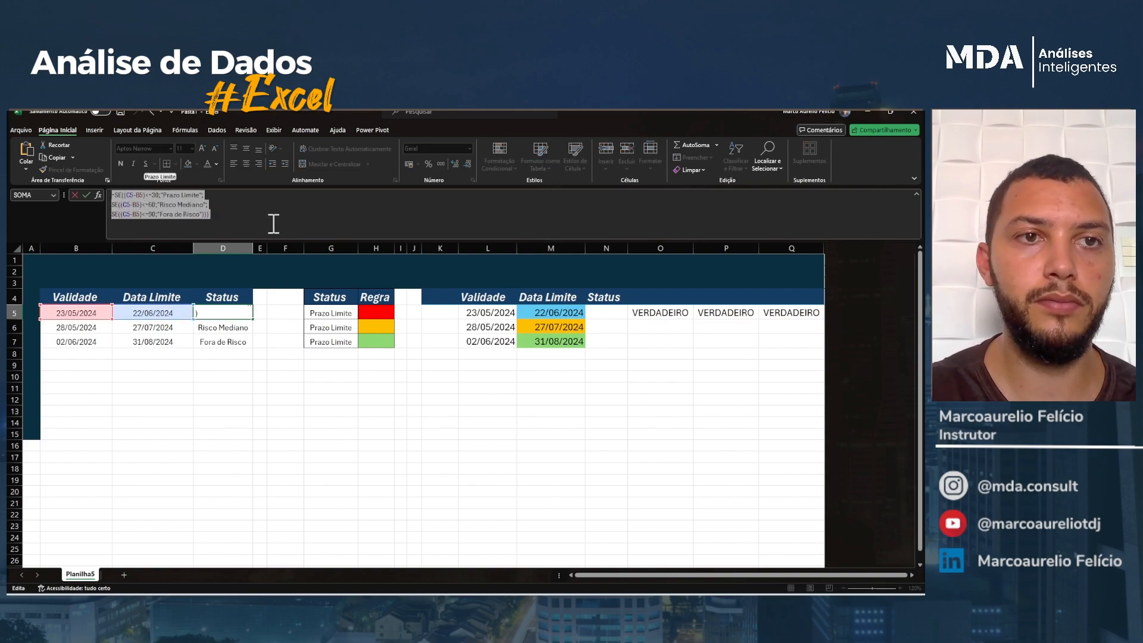
type("=SE(")
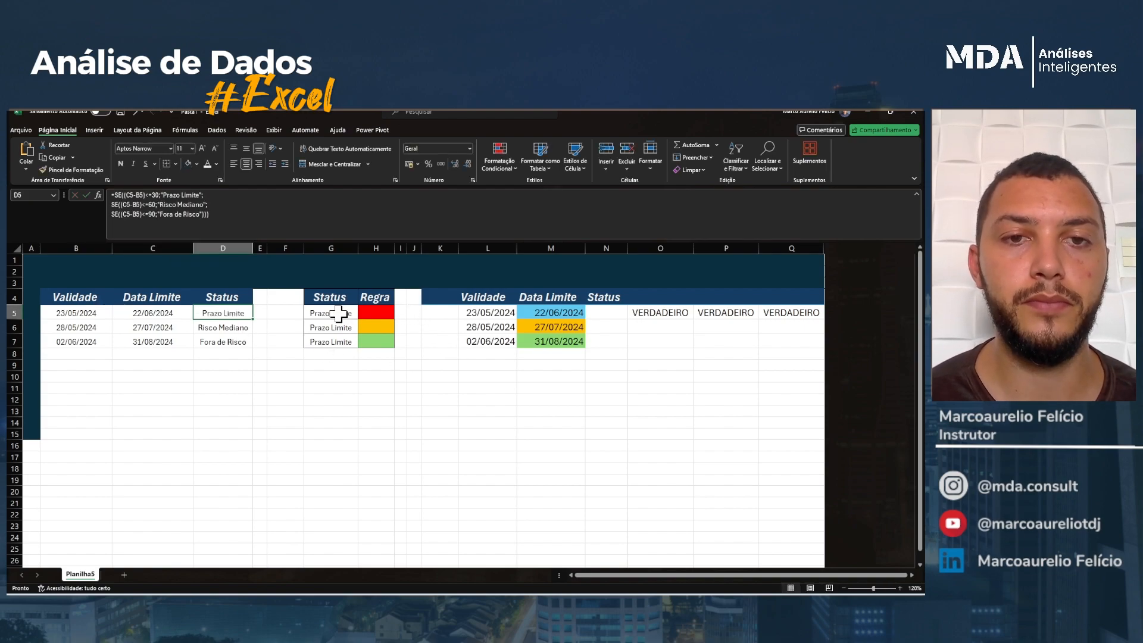
Copy the statuses from D5:D7 and paste them as values into G5:G7 of the rule table
left_click(338, 313)
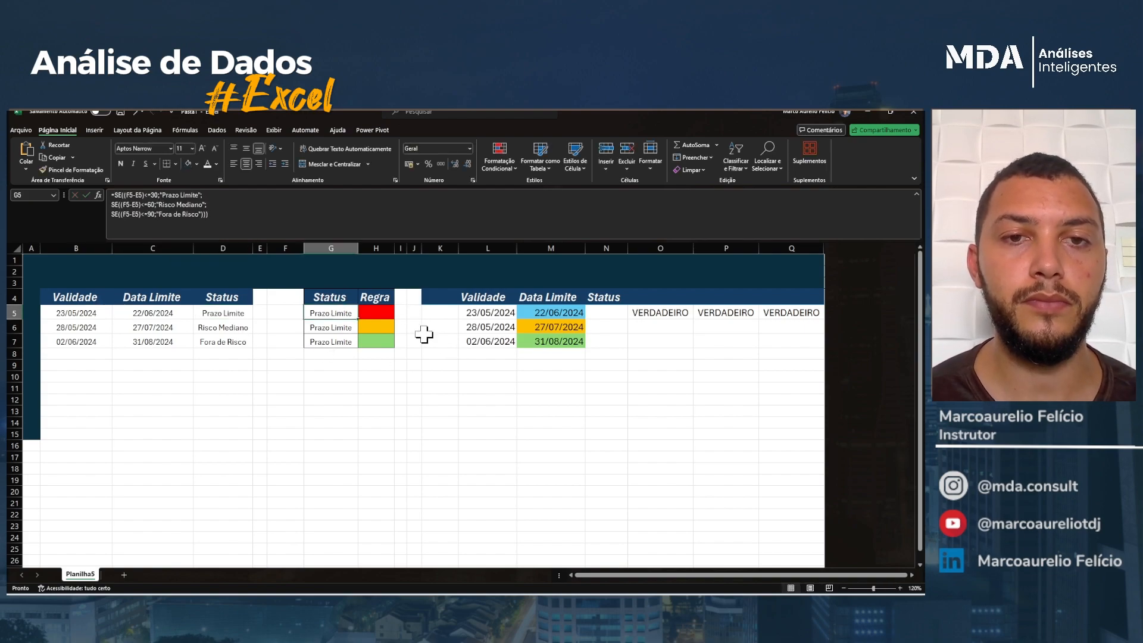
left_click_drag(242, 315, 235, 338)
key("ctrl+c")
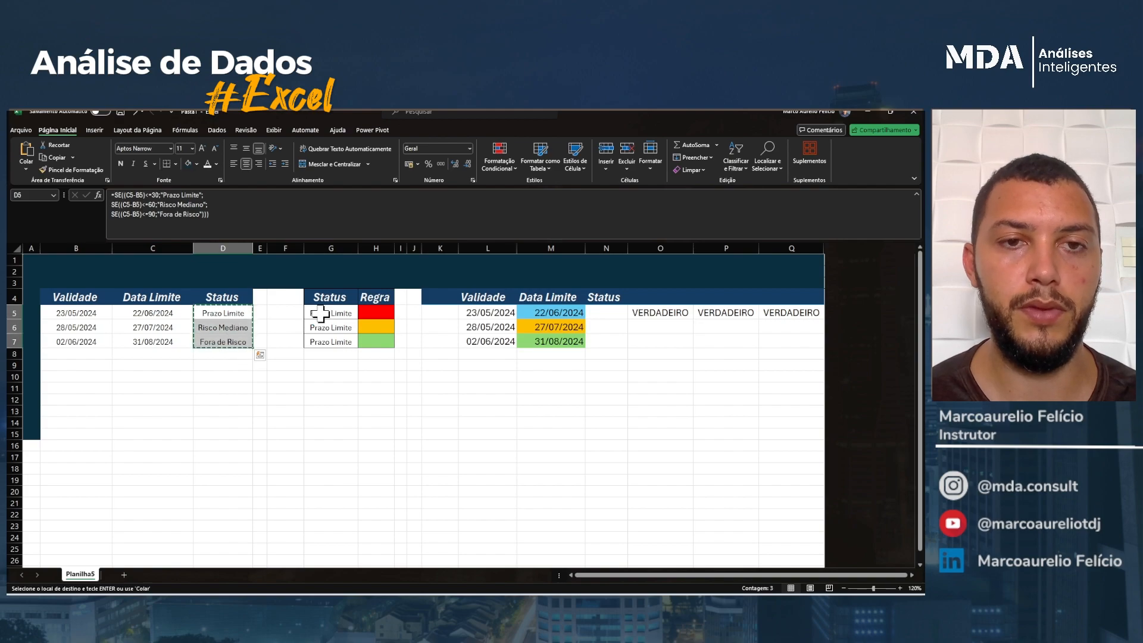
right_click(325, 314)
left_click(359, 343)
Enter the day limits 30, 60 and 90 in the Regra cells H5, H6 and H7
left_click(376, 313)
type("30")
key("Return")
type("60")
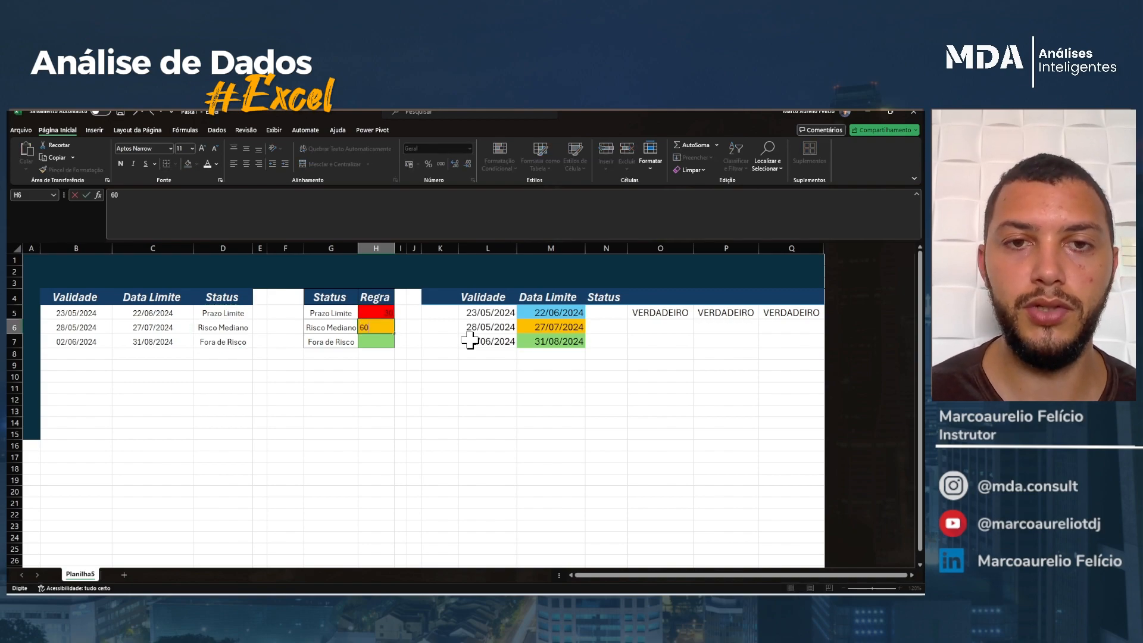
key("Return")
type("90")
key("Return")
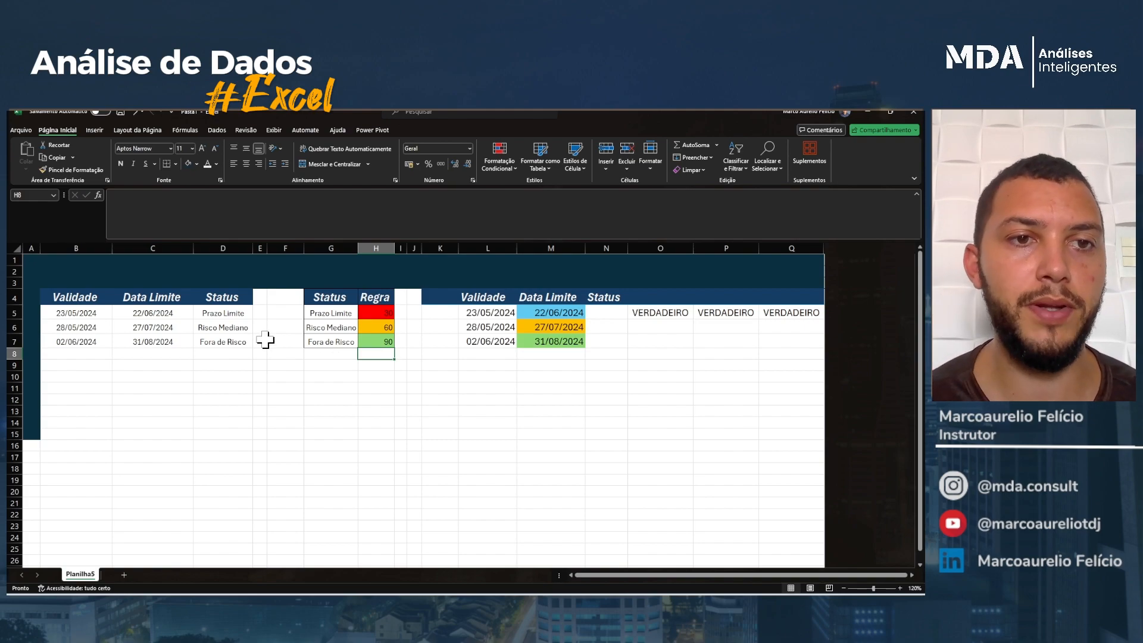
Replace the Status formula in D5 with the opening of a new SE function, =SE(
left_click(77, 314)
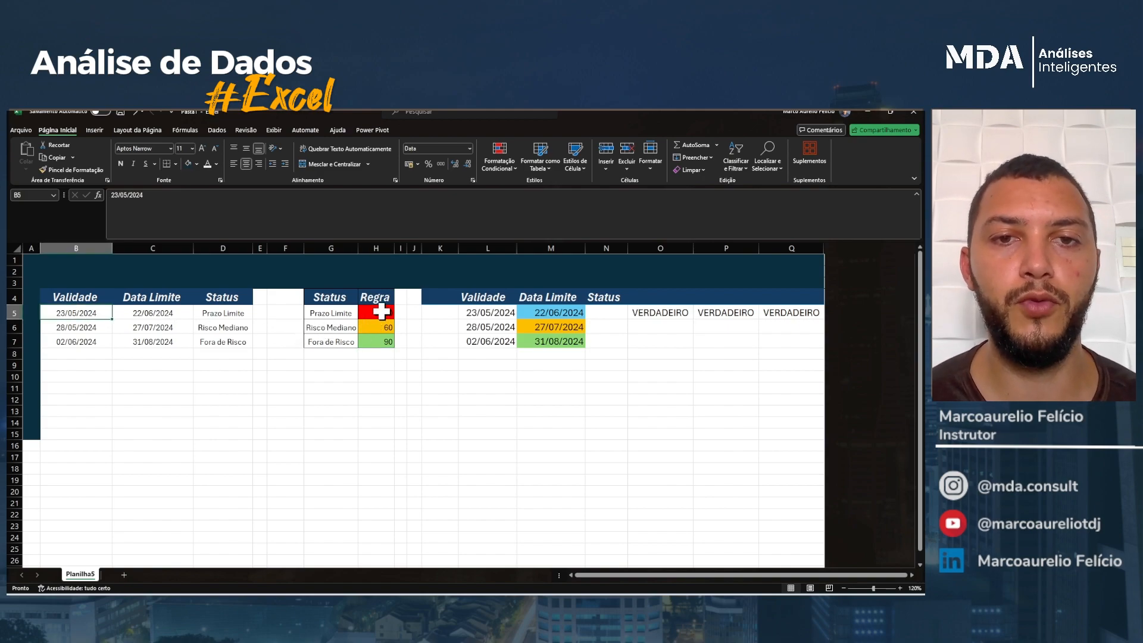
left_click_drag(381, 311, 377, 354)
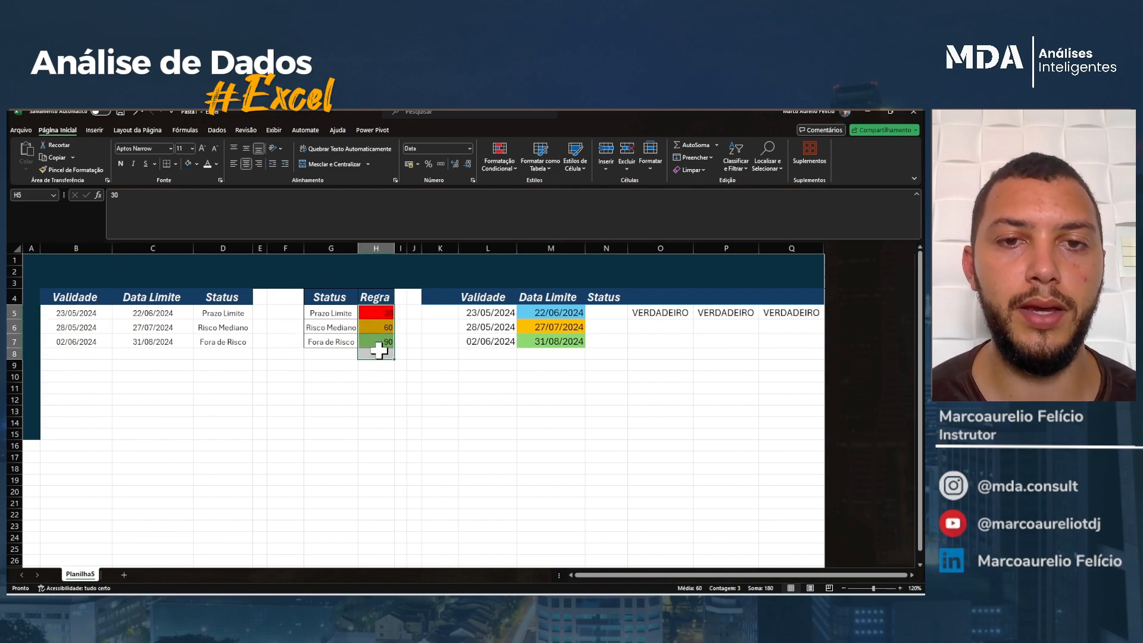
left_click(232, 314)
left_click_drag(224, 216, 98, 199)
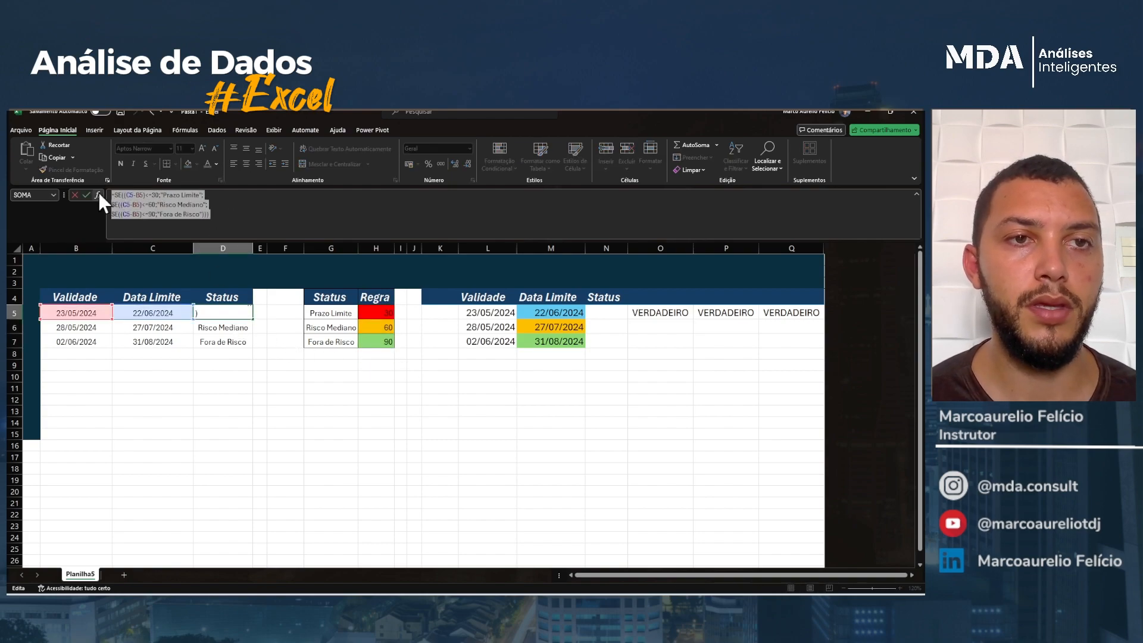
type("=")
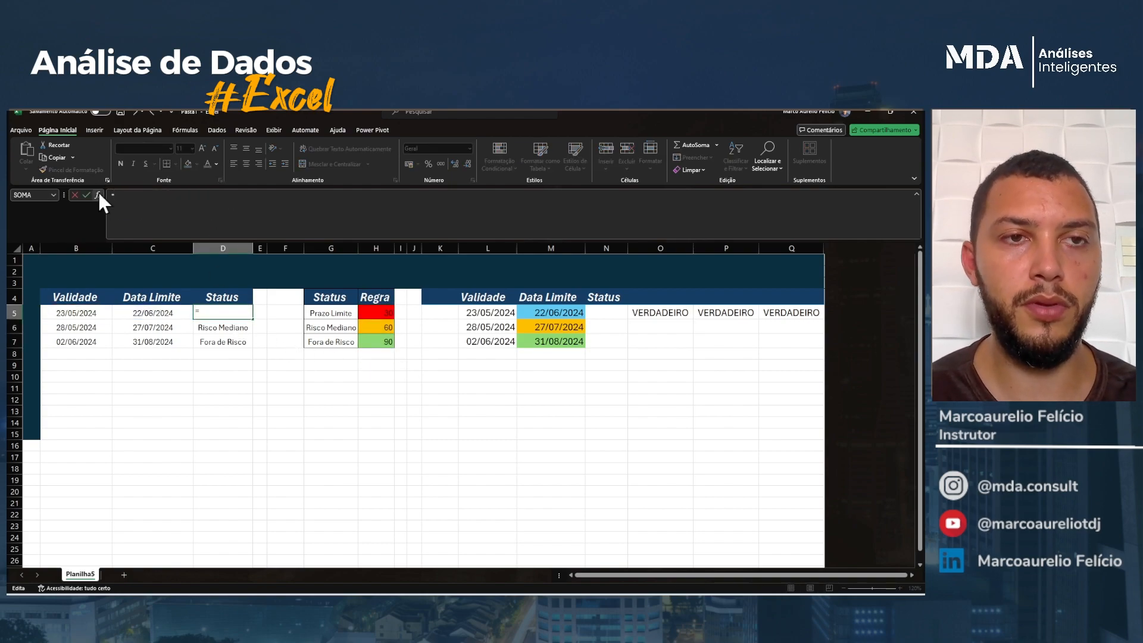
type("se")
key("Tab")
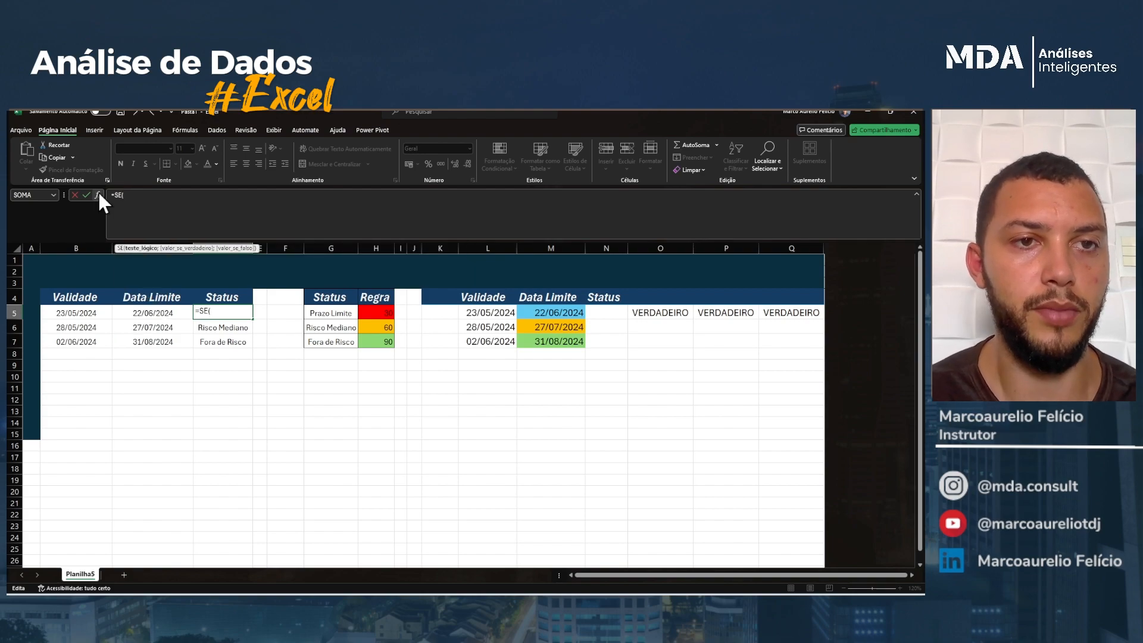
Start the SE function's logical test in D5 with the parenthesised date difference (C5-B5)
left_click(166, 313)
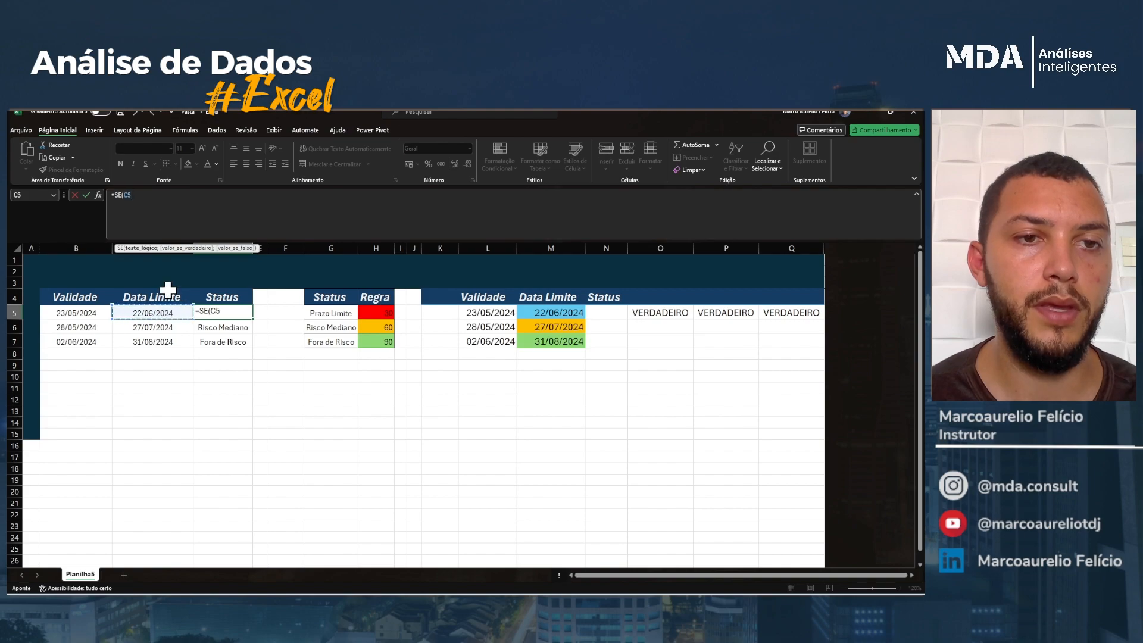
type("-")
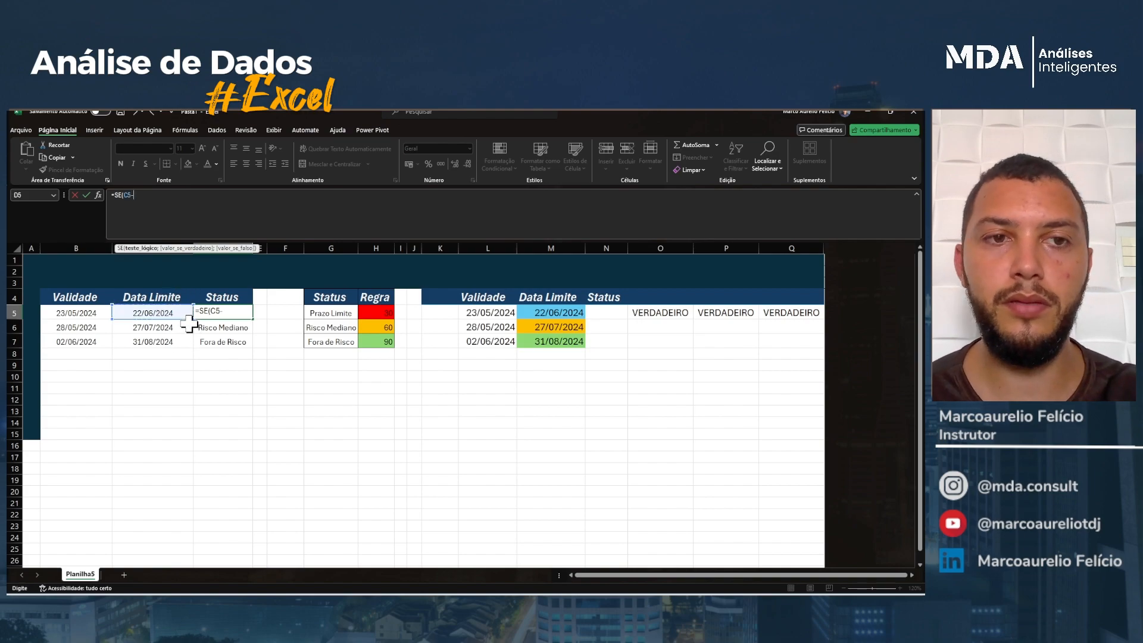
left_click(94, 314)
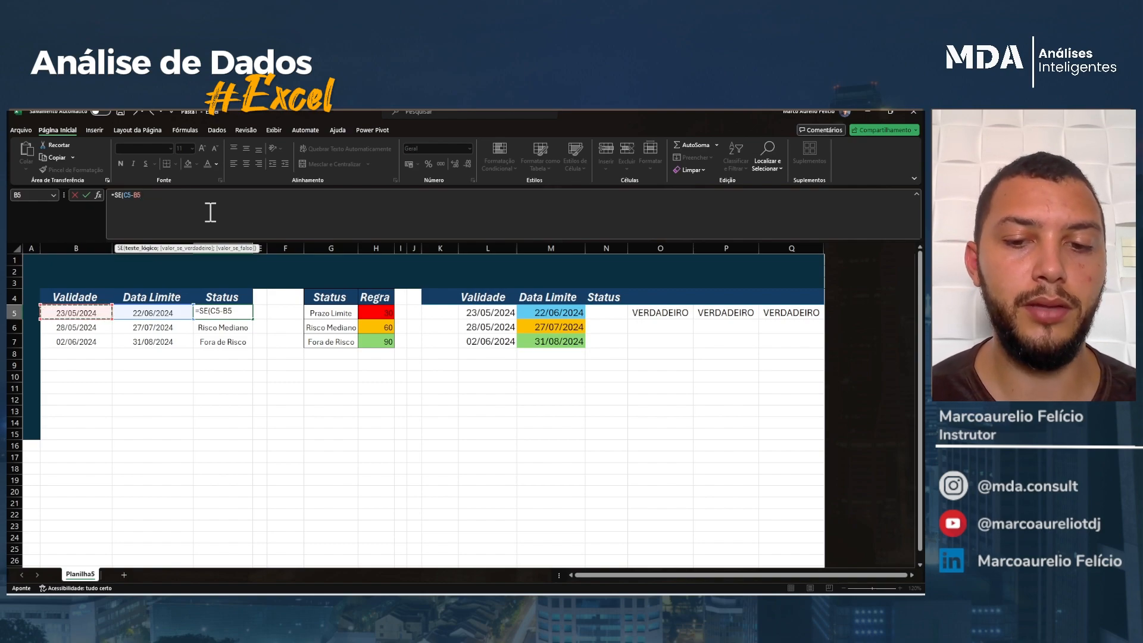
type(")")
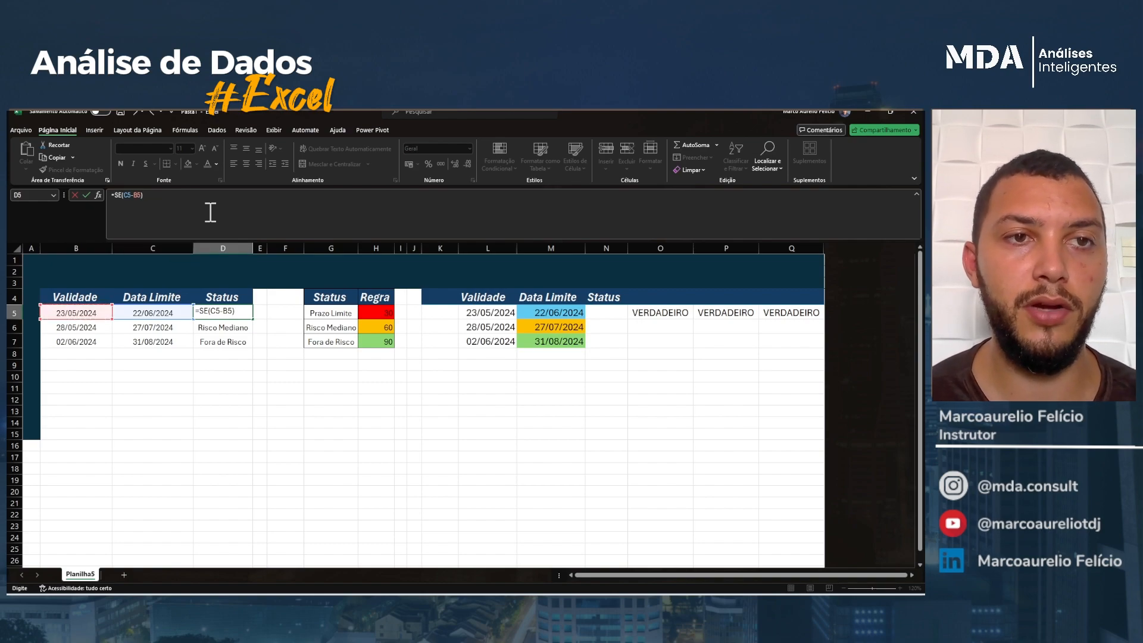
left_click(122, 203)
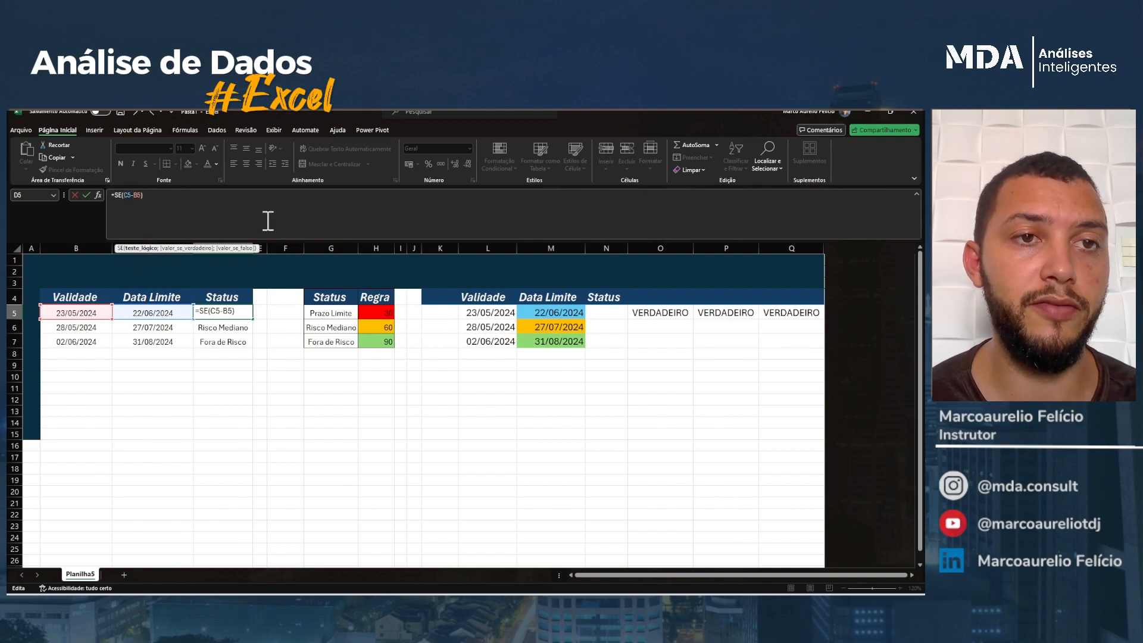
type("(")
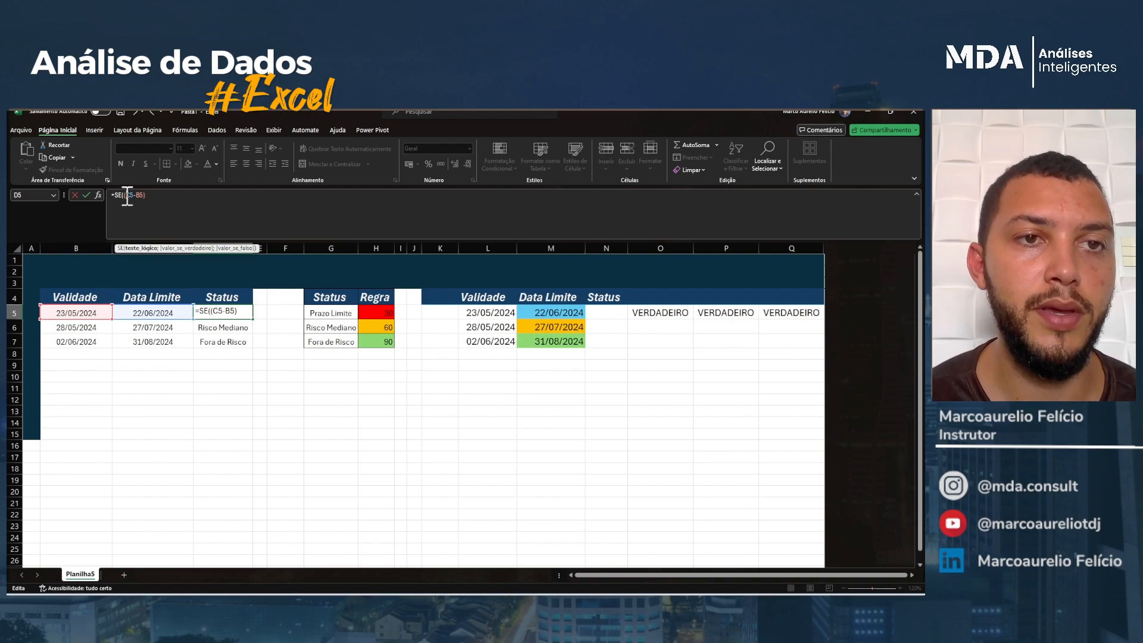
Complete the test with <=30 and set "Prazo Limite" as the value if true, ending with a semicolon for the next argument
left_click_drag(125, 196, 151, 196)
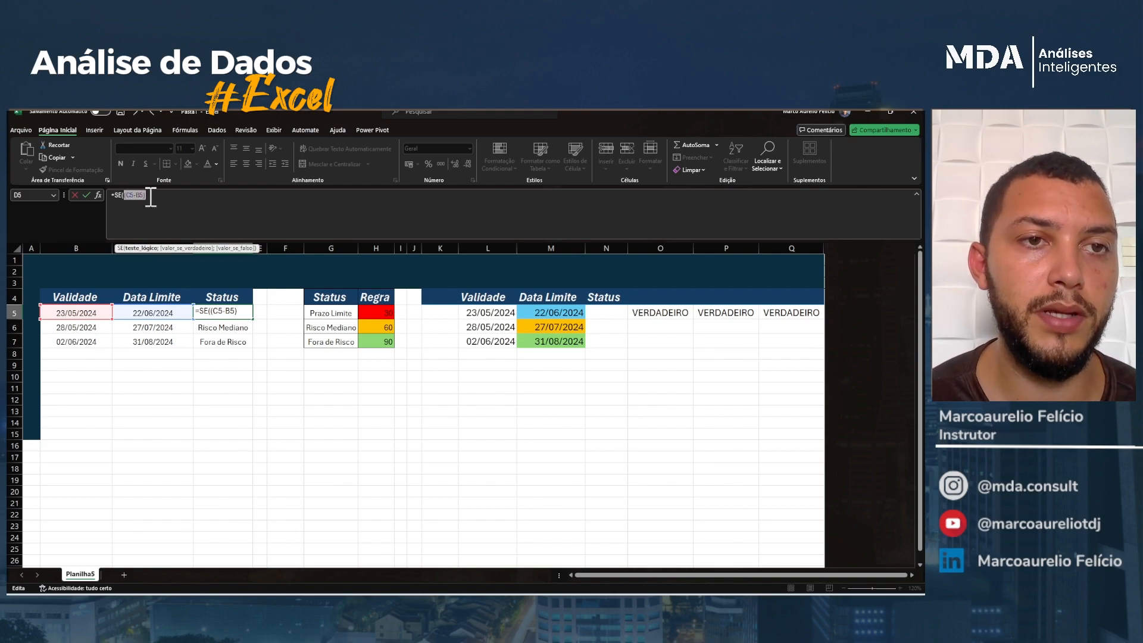
left_click(160, 195)
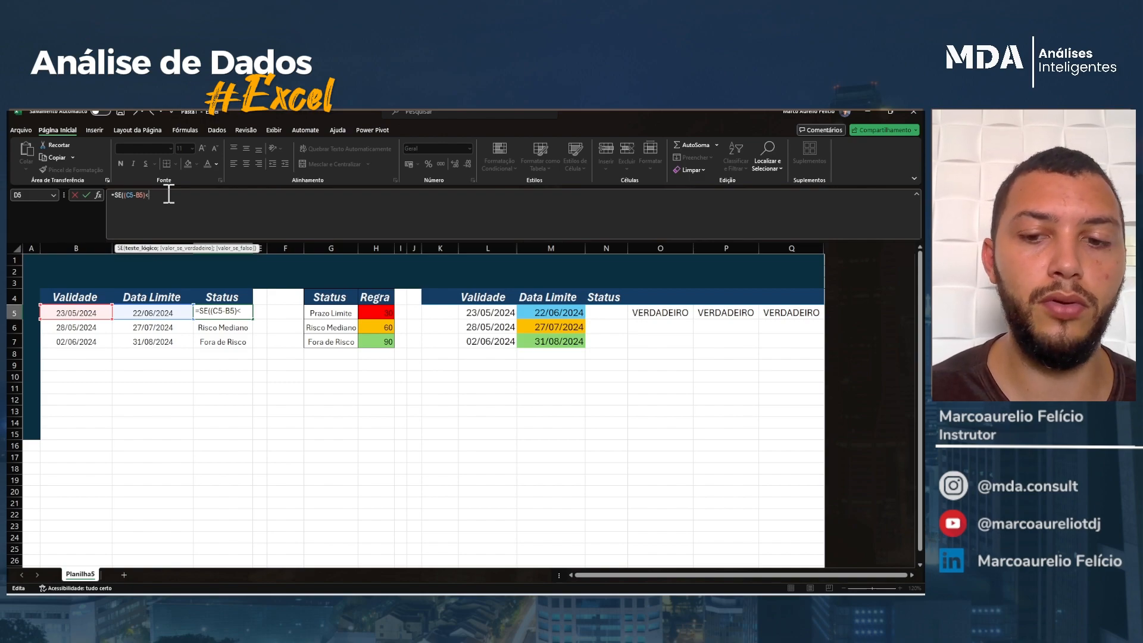
type("30")
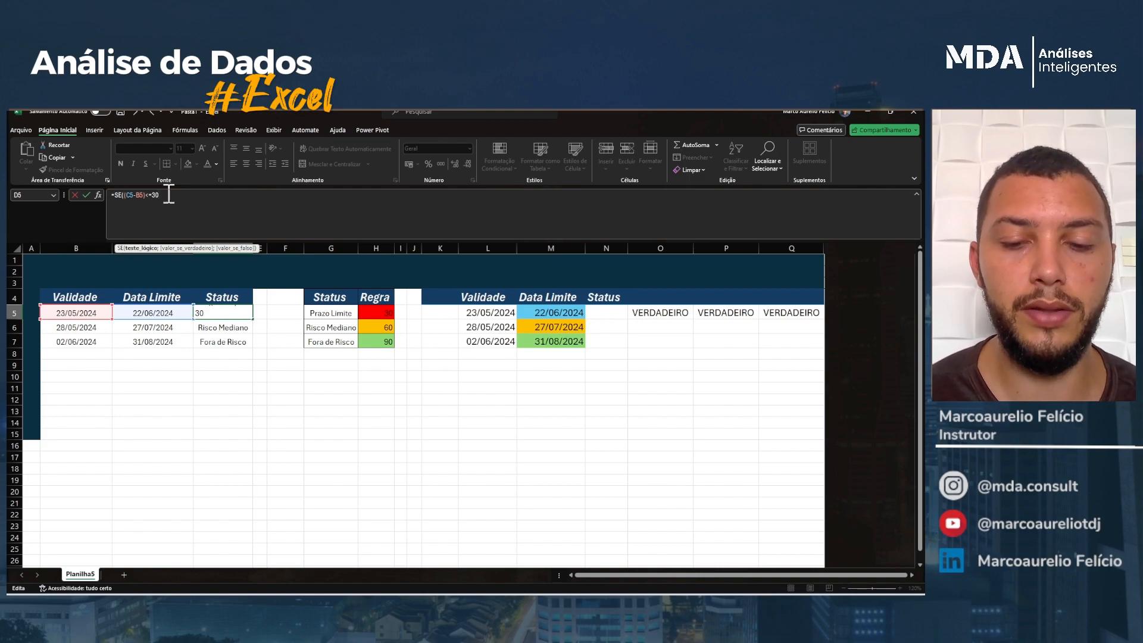
type(";")
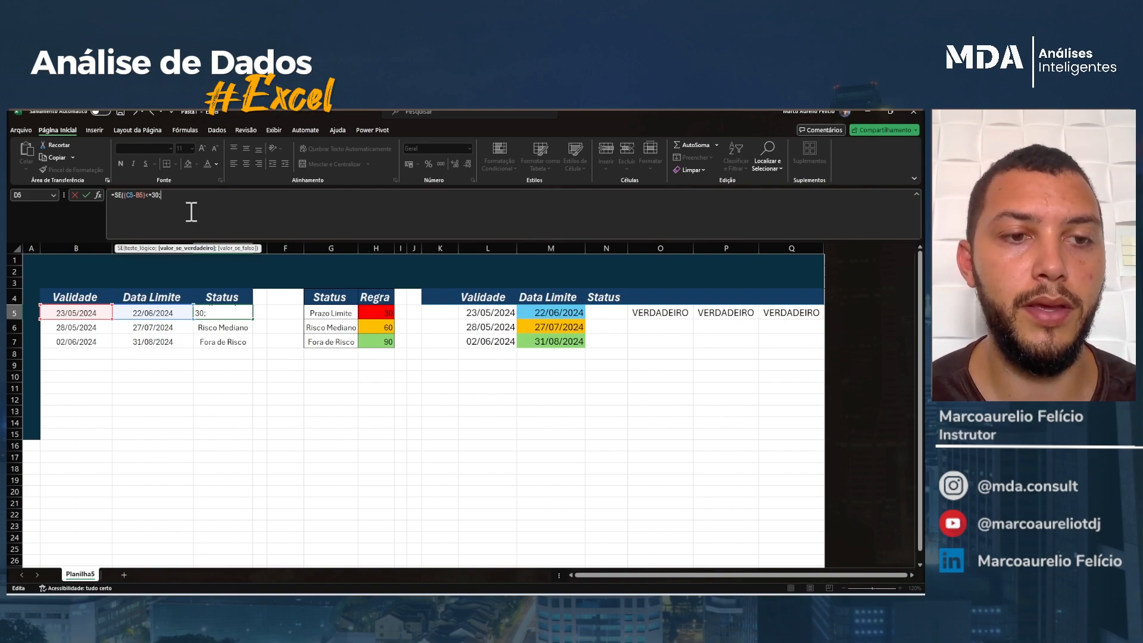
type("\"Pra")
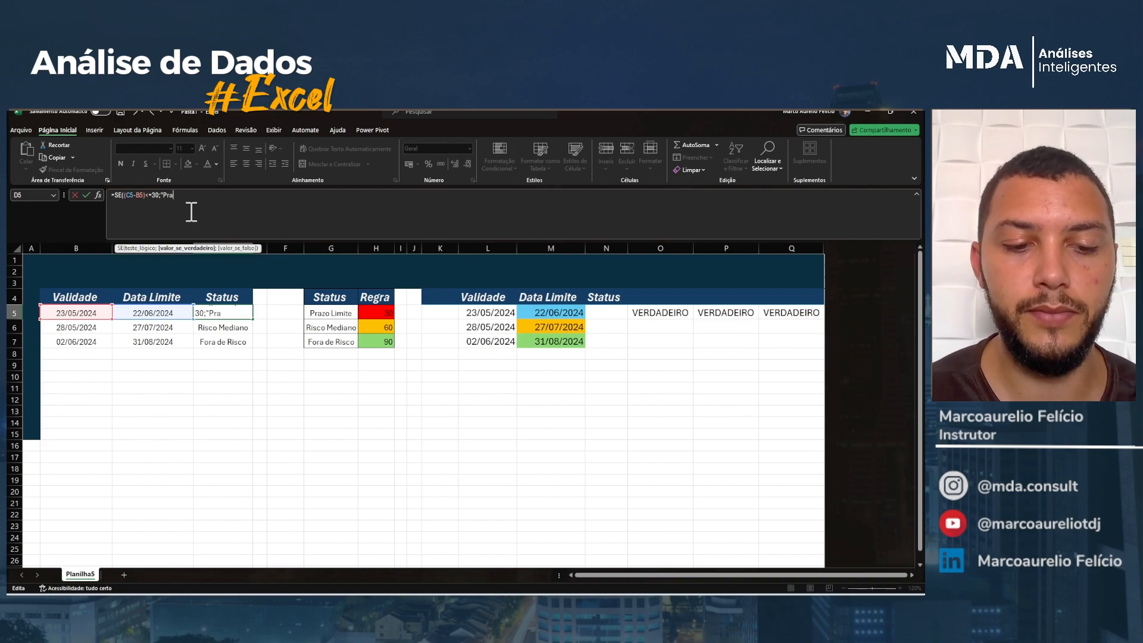
type("zo Limite\"")
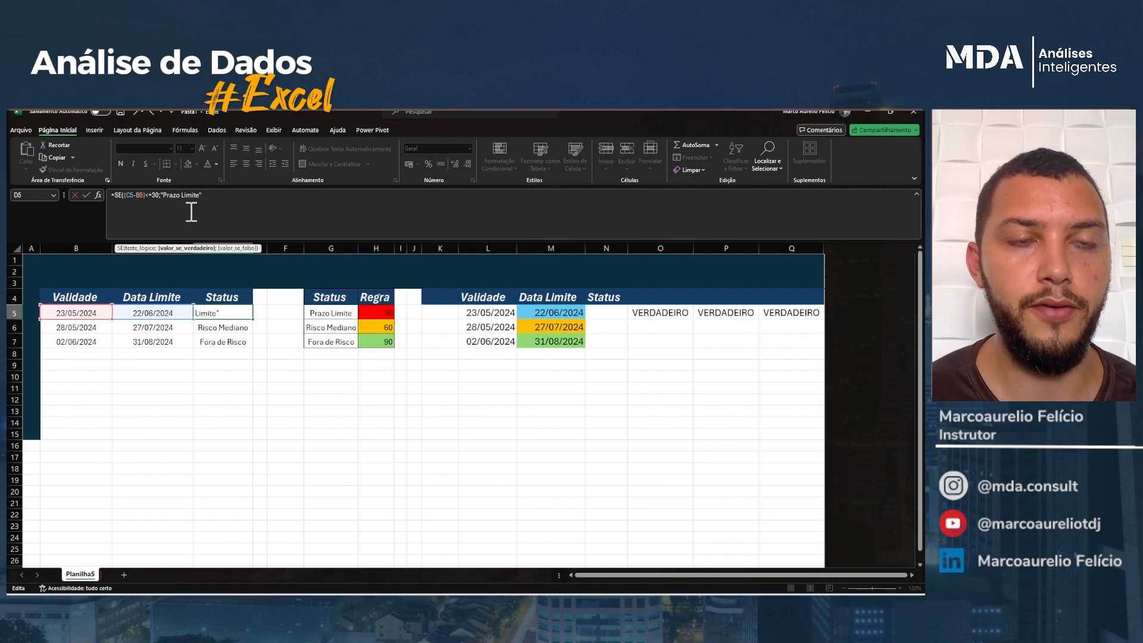
type(";")
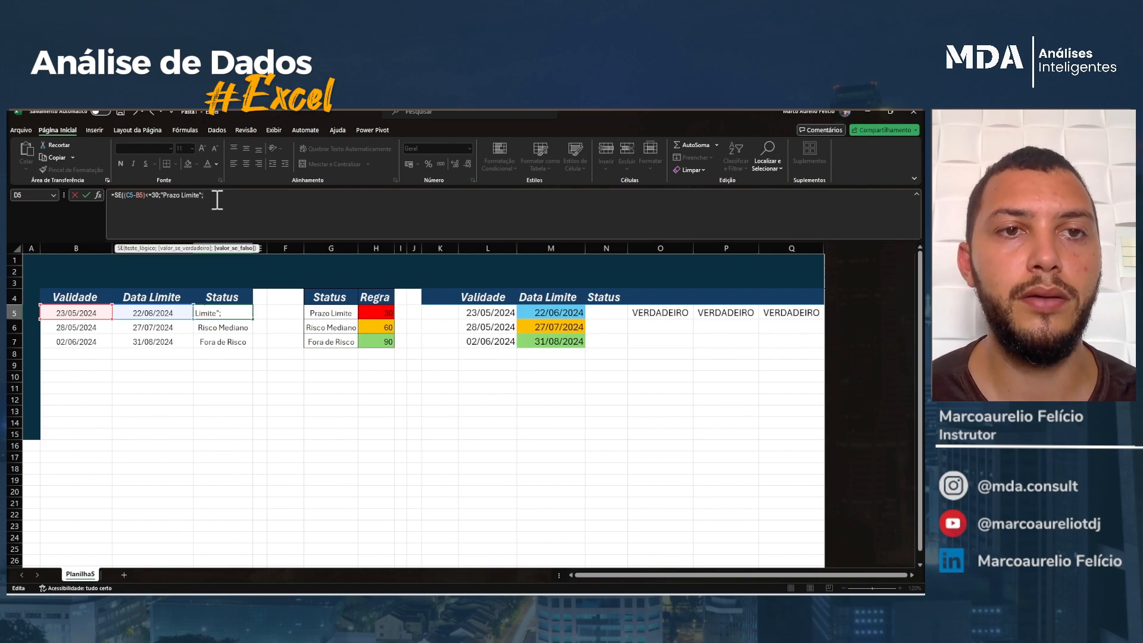
Duplicate SE((C5-B5)<=30;"Prazo Limite"; at the end of the D5 formula as its nested value-if-false argument
left_click_drag(211, 195, 130, 195)
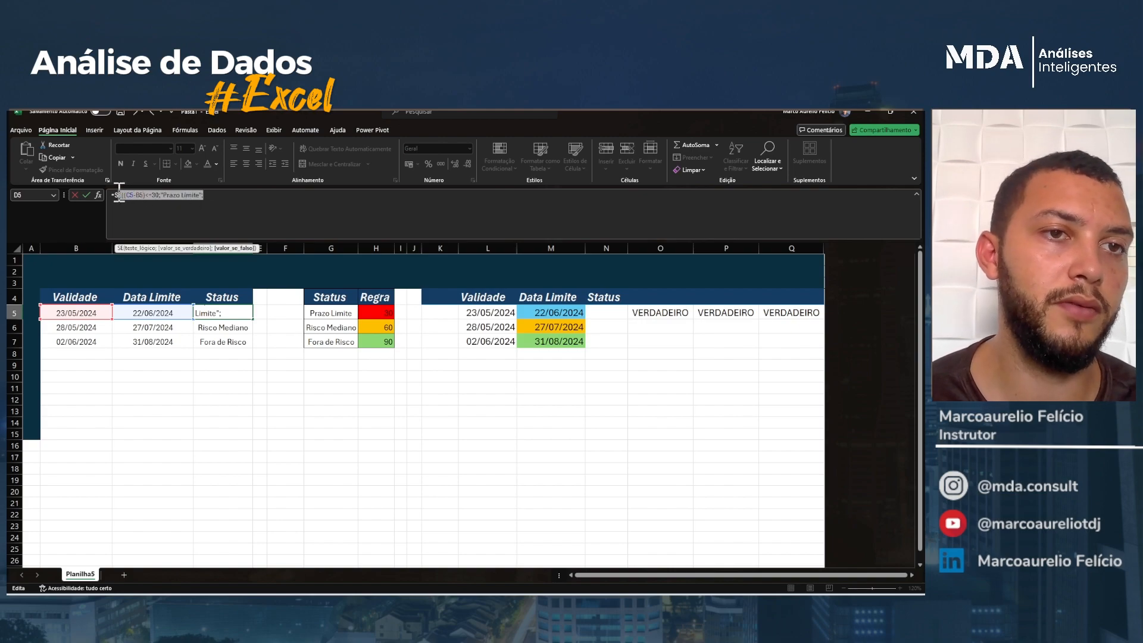
left_click(223, 194)
type("SE((C5-B5)<=30;\"Prazo Limite\";")
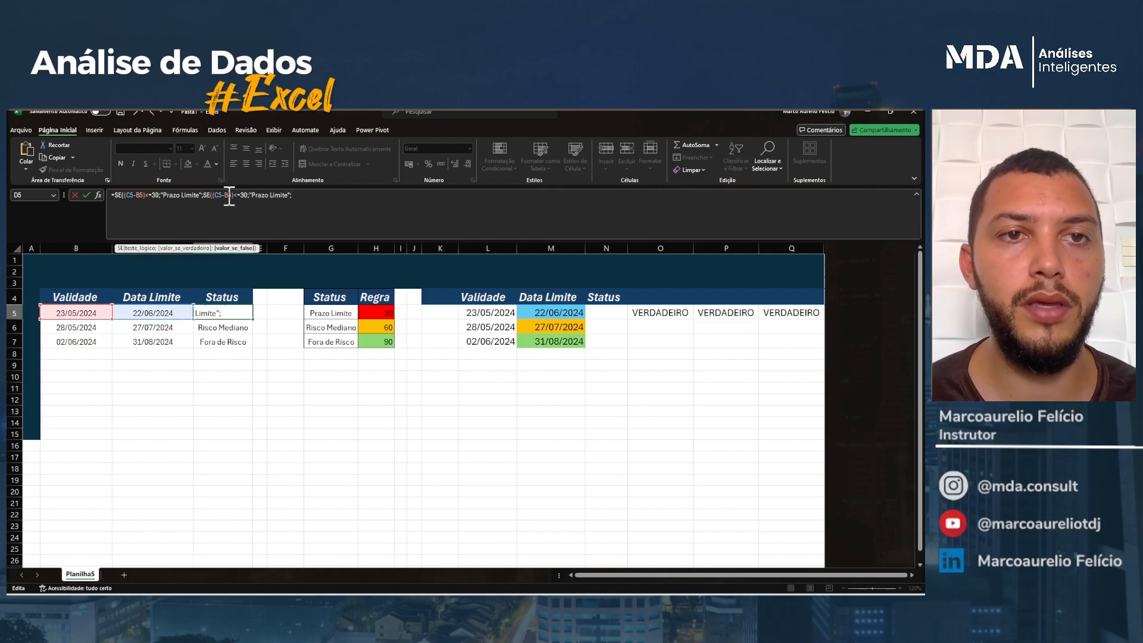
Set the limit in the second SE function's test of the D5 formula to 60
left_click(246, 194)
key("BackSpace")
key("BackSpace")
type("60")
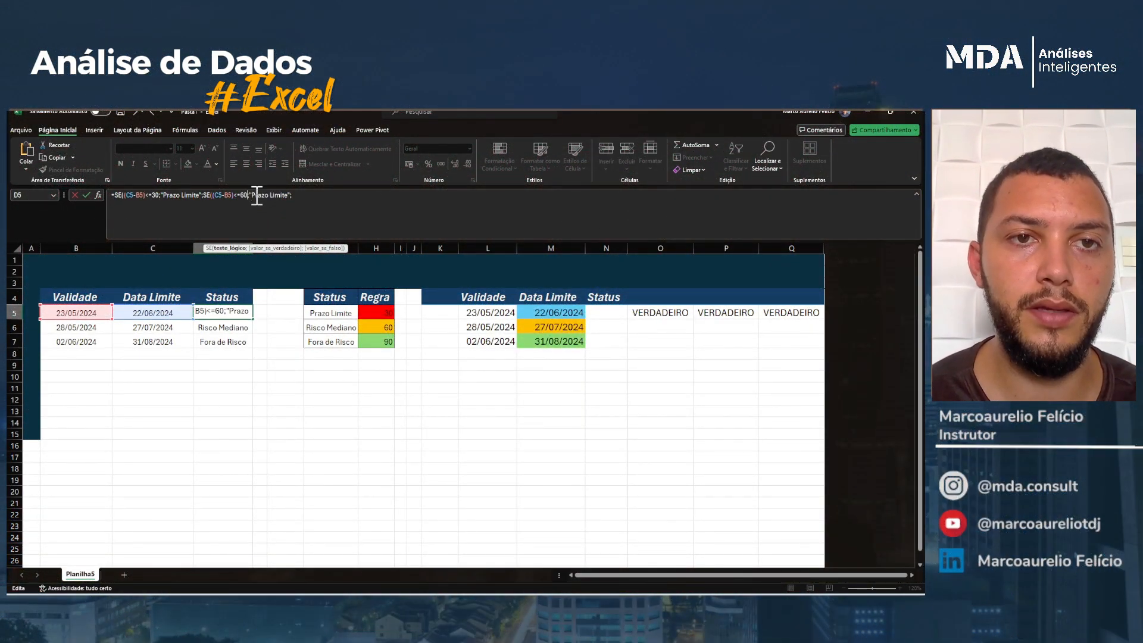
Set the second SE function's value if true to "Risco Mediano" and put that function on its own line in the D5 formula
left_click_drag(256, 194, 287, 198)
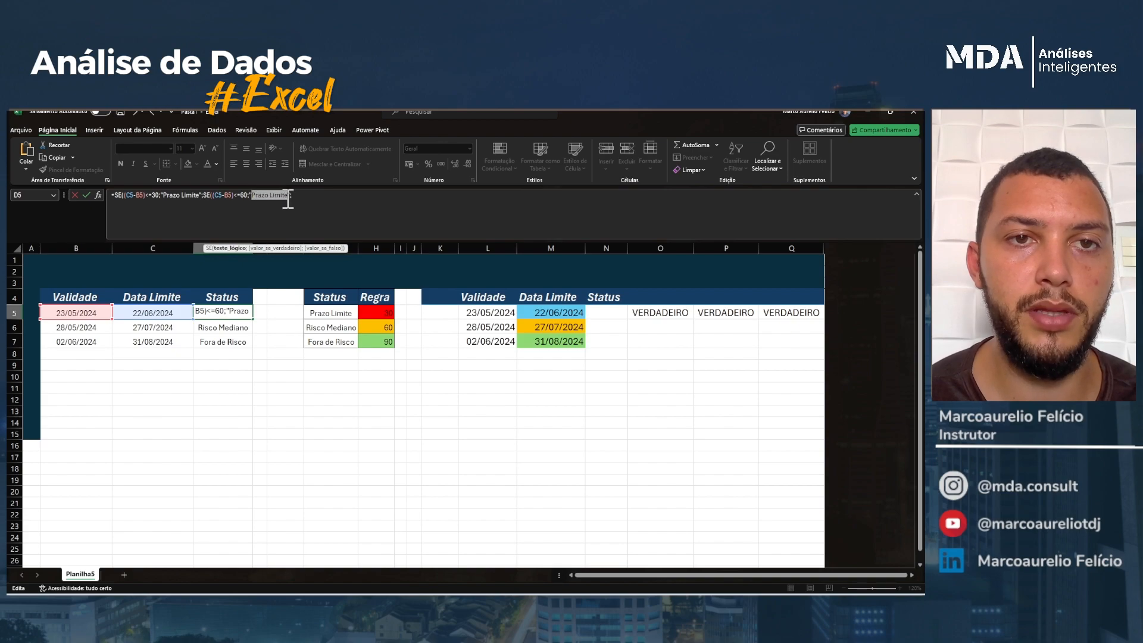
type("e")
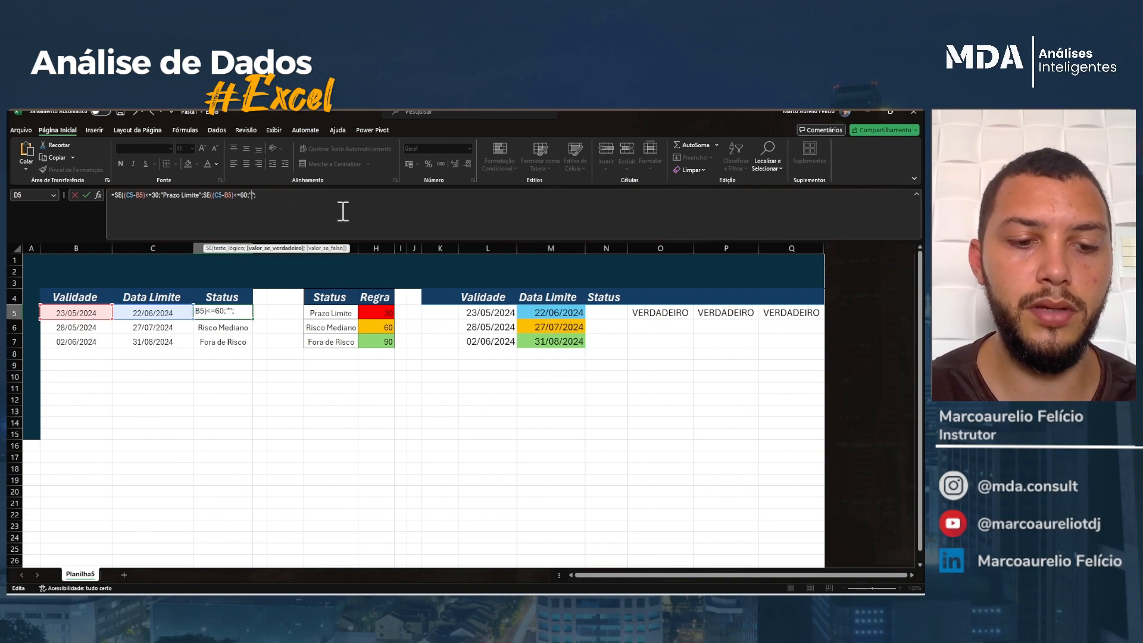
type("isco Mediano")
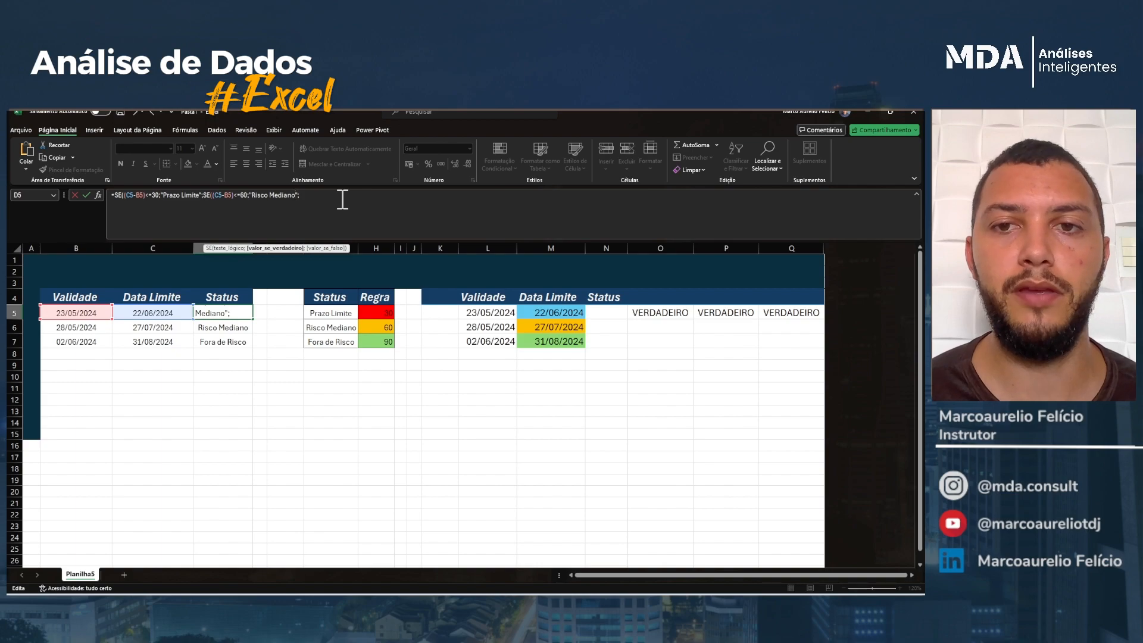
left_click(205, 196)
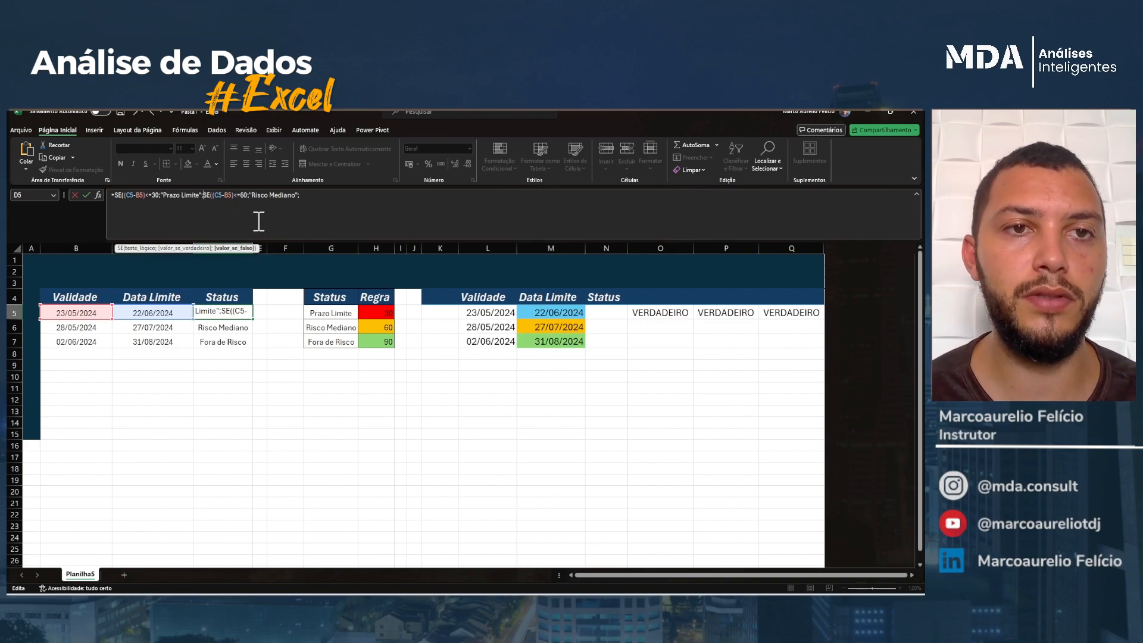
key("alt+Return")
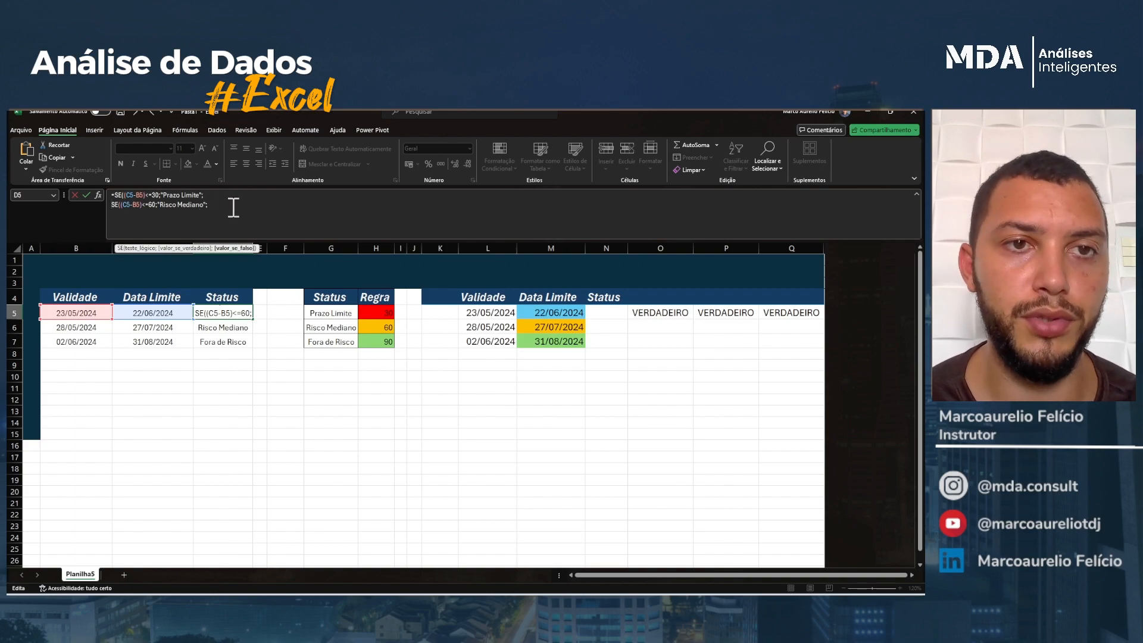
Overwrite the whole D5 formula with the copied SE((C5-B5)<=30;"Prazo Limite"; text and discard the pending edit
left_click_drag(216, 205, 87, 195)
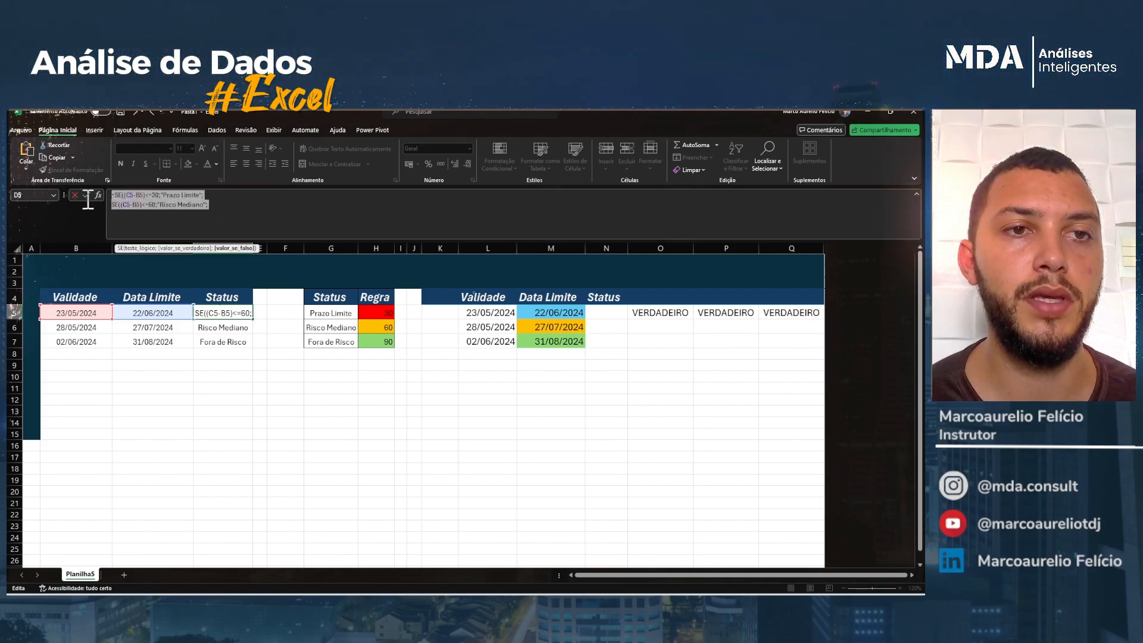
type("SE((C5-B5)<=30;\"Prazo Limite\";")
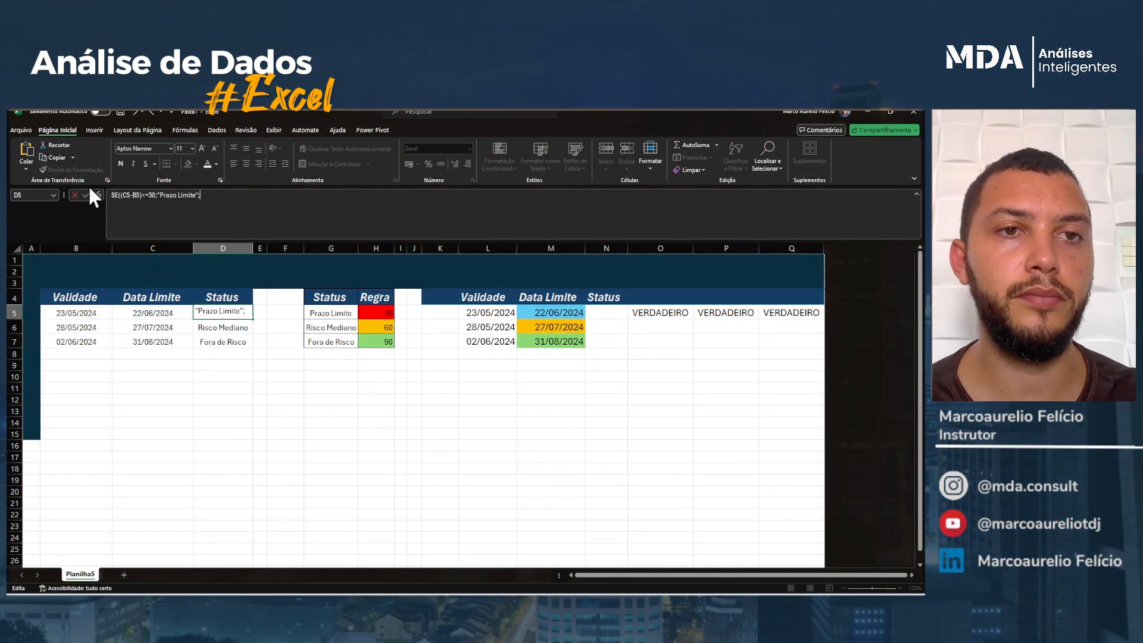
key("Escape")
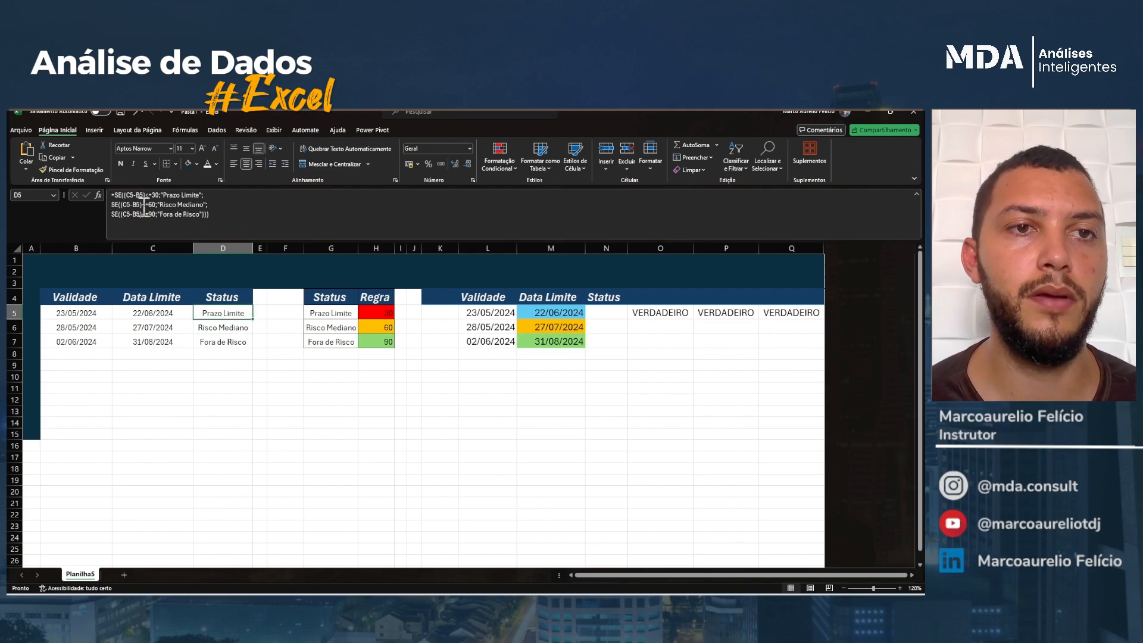
Examine the complete nested SE formula in D5 and the Status results in D5:D7
left_click(221, 215)
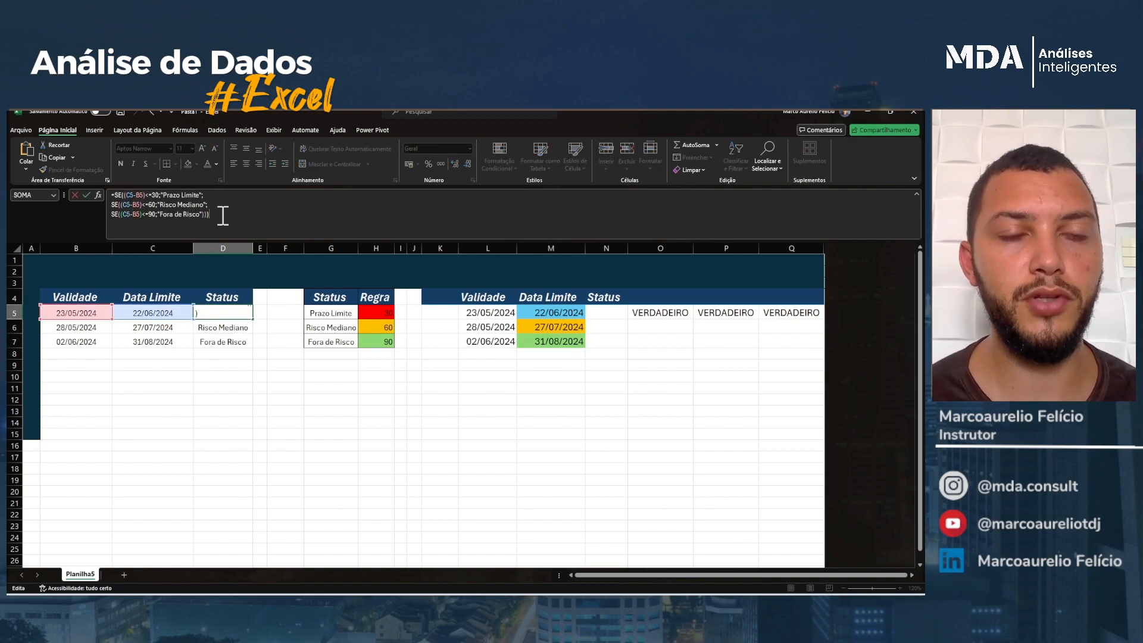
key("Escape")
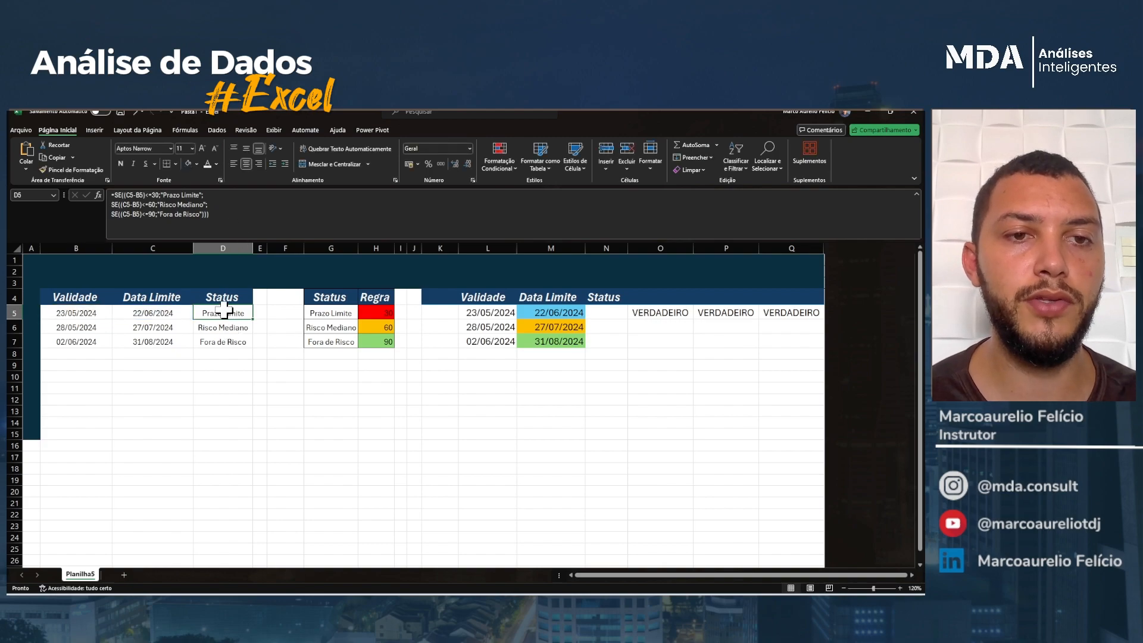
left_click_drag(225, 315, 222, 334)
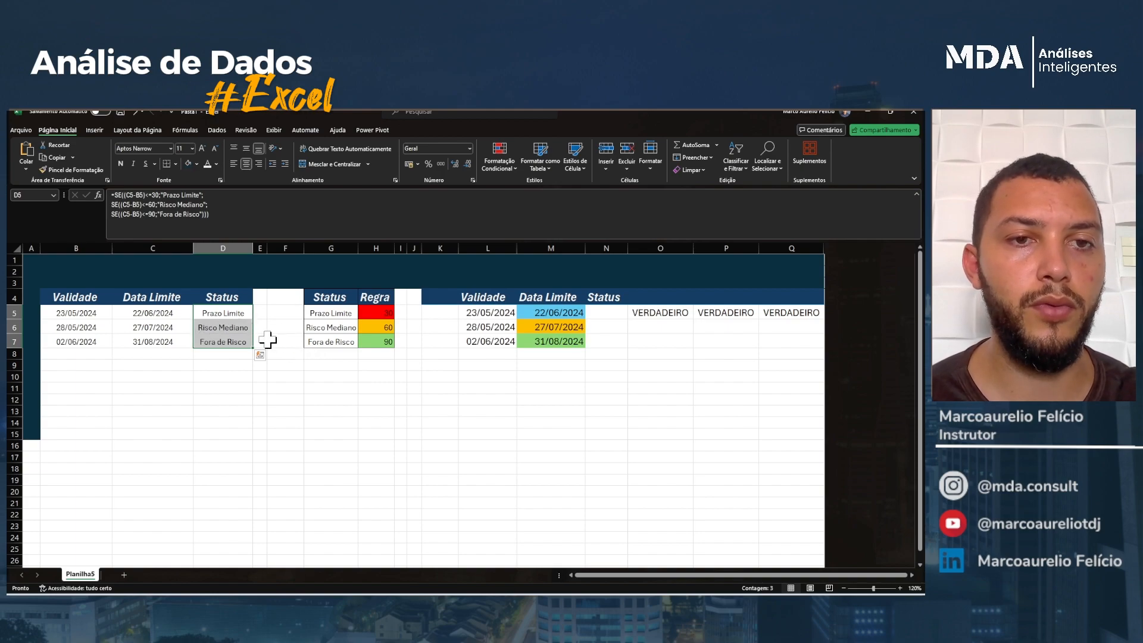
left_click(274, 313)
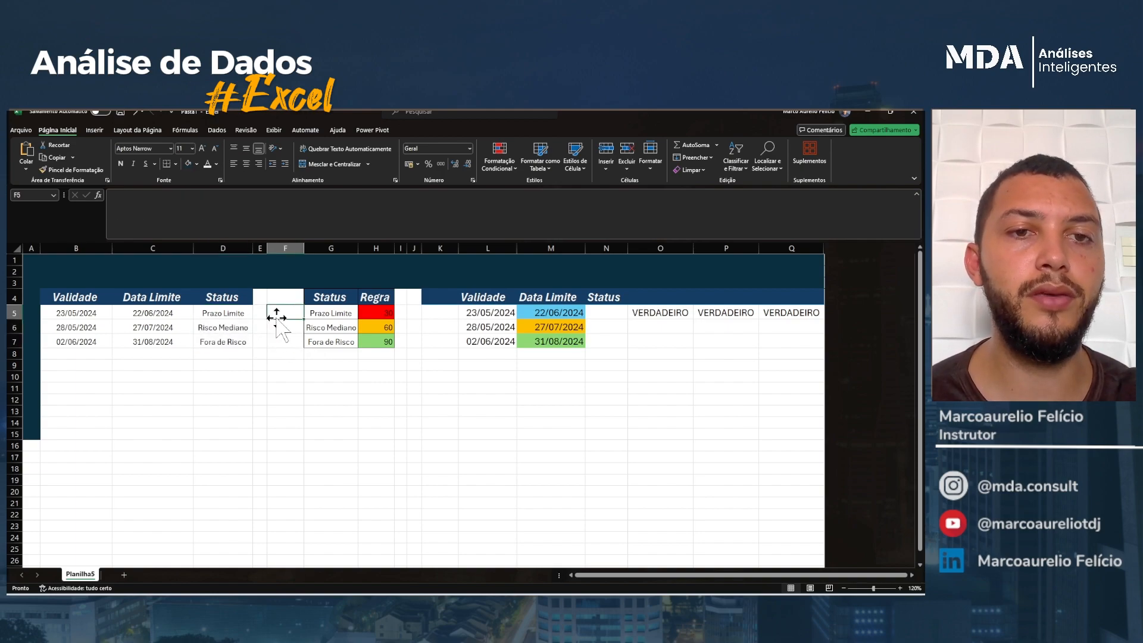
left_click(225, 296)
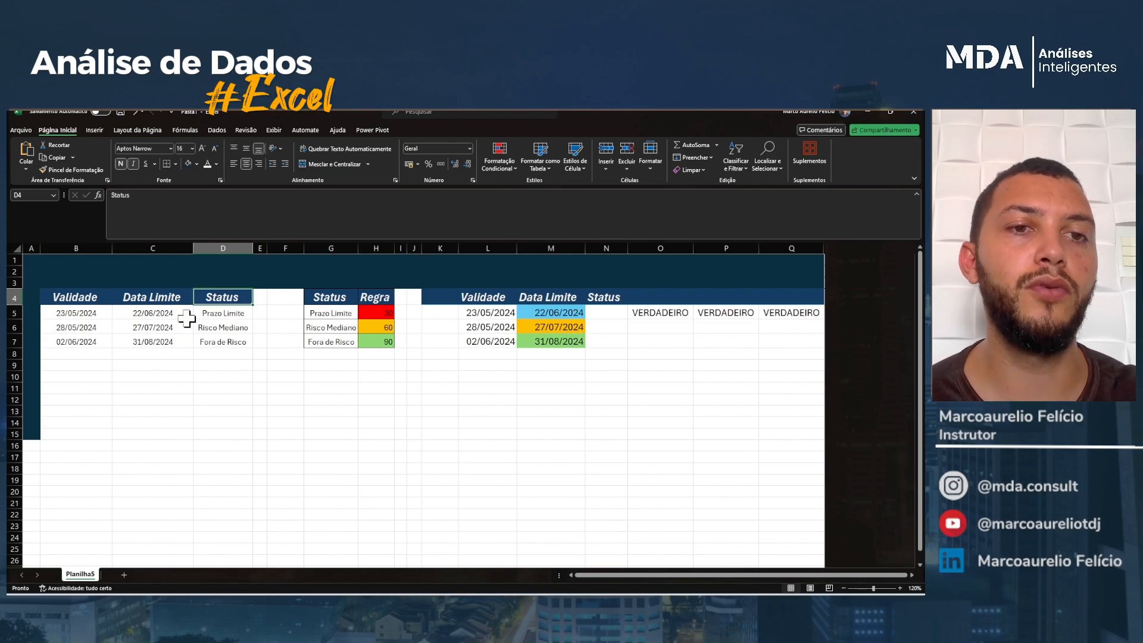
Explore new conditional formatting rule types for D5, trying the cell value "é igual a" condition and the formula-based type, without creating a rule
left_click(232, 312)
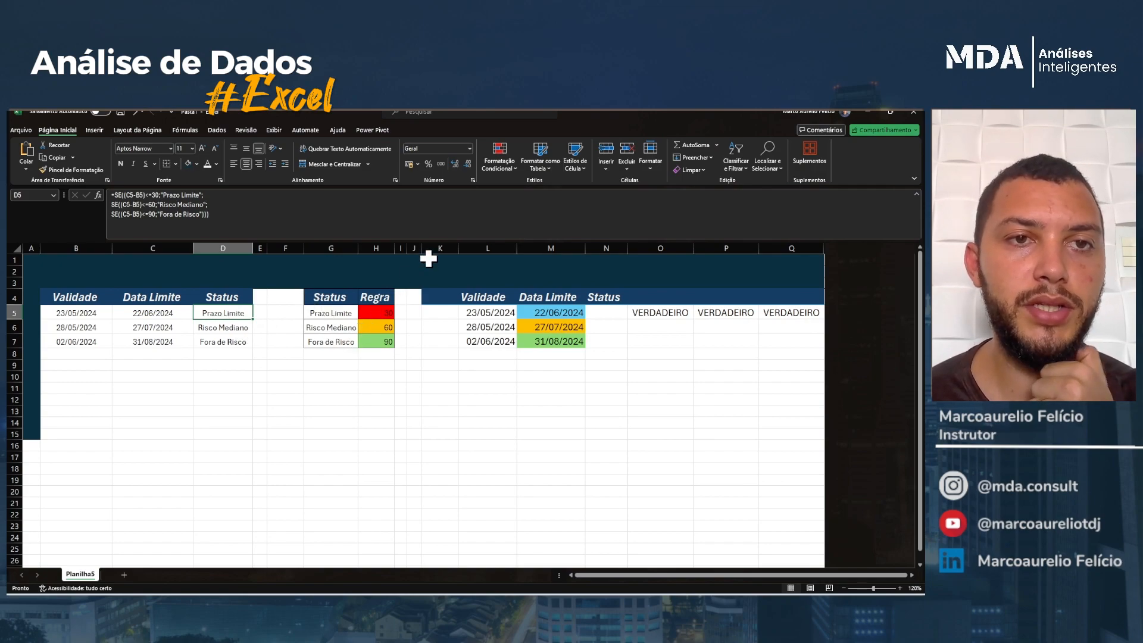
left_click(505, 165)
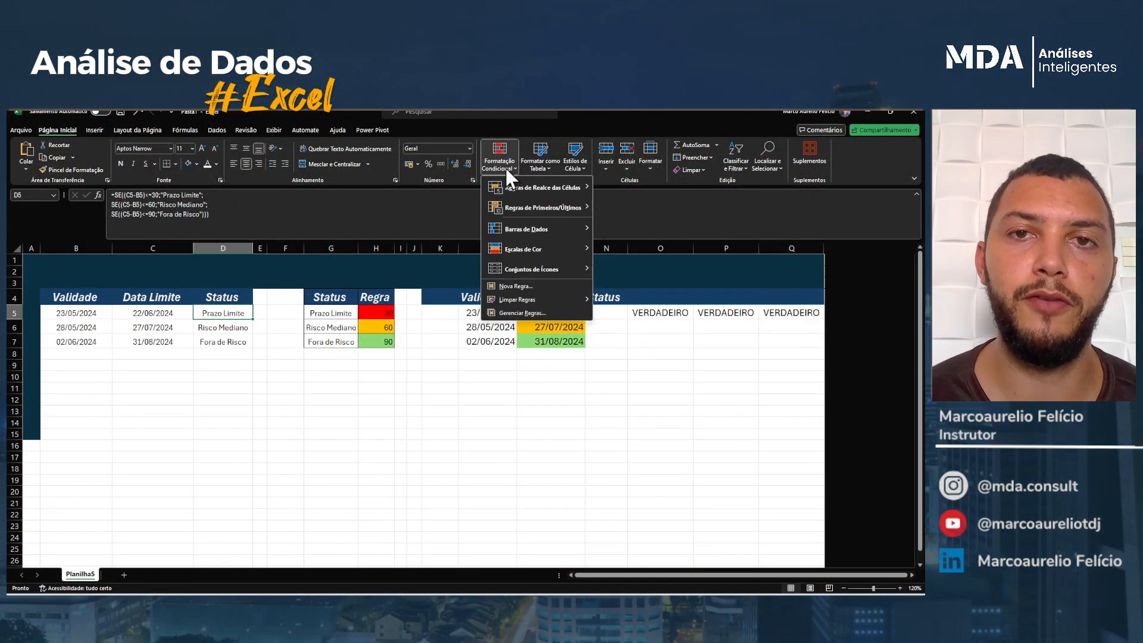
left_click(535, 286)
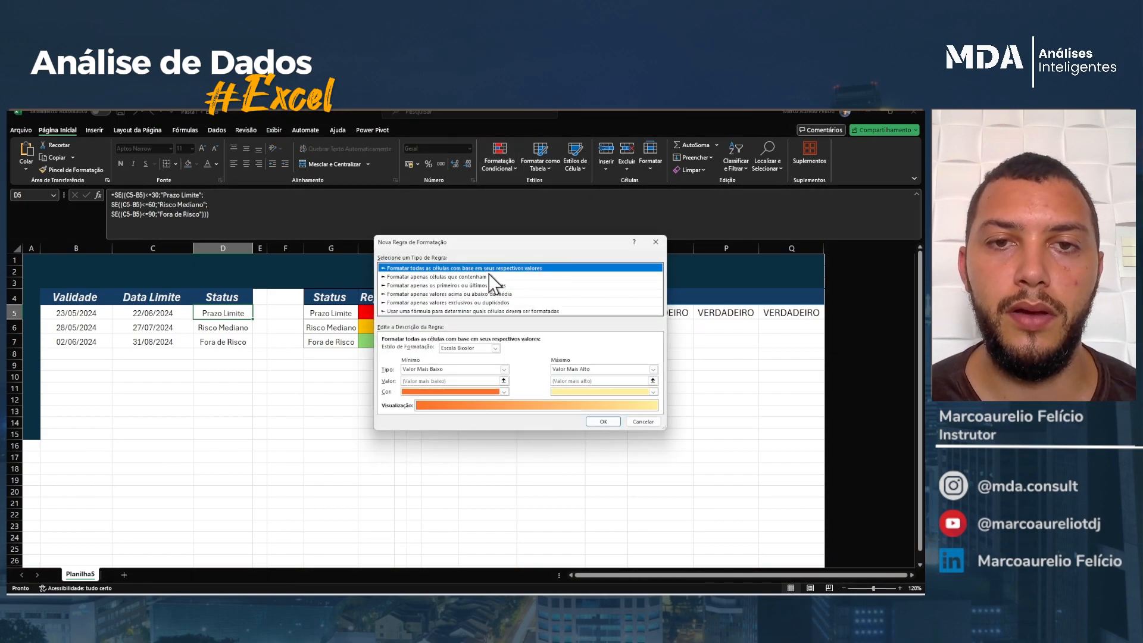
left_click(479, 278)
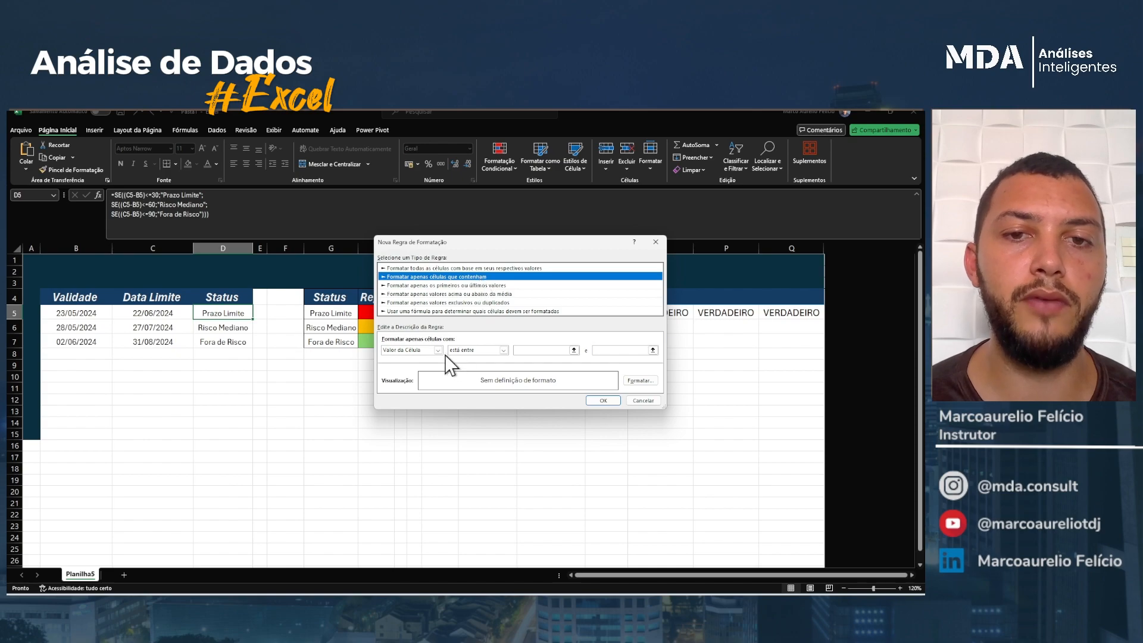
left_click(496, 352)
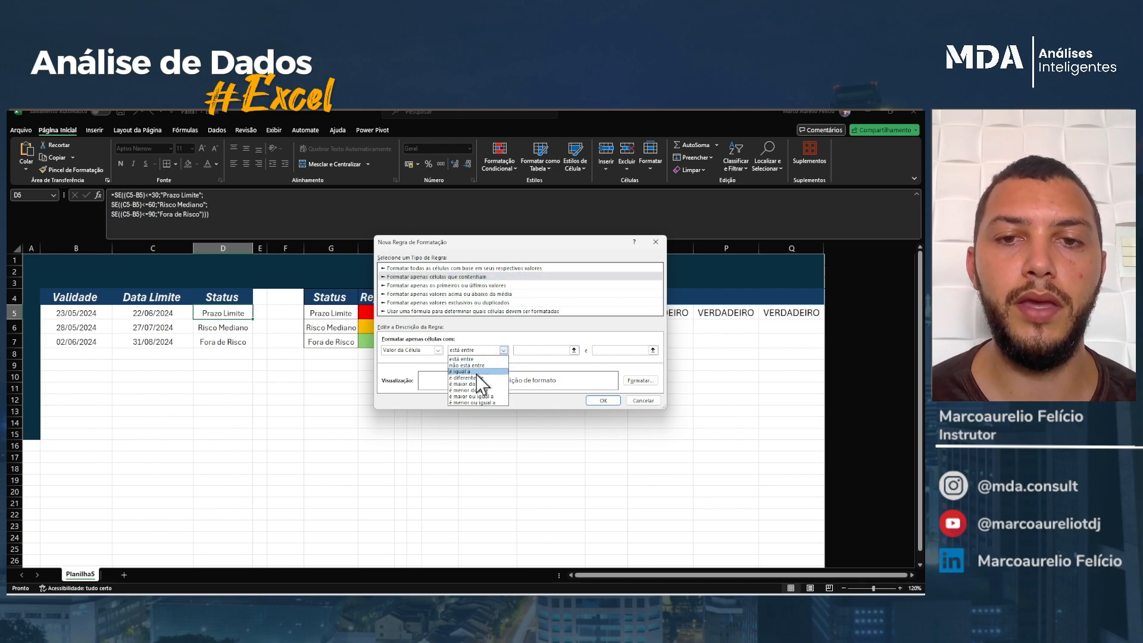
left_click(477, 373)
left_click(543, 350)
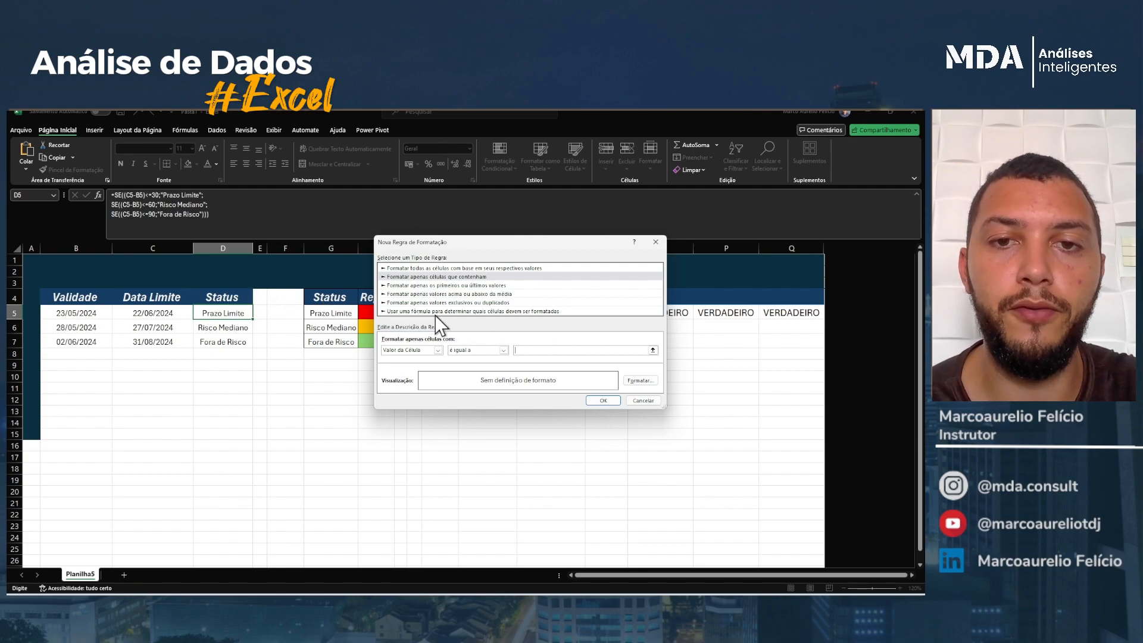
left_click(575, 312)
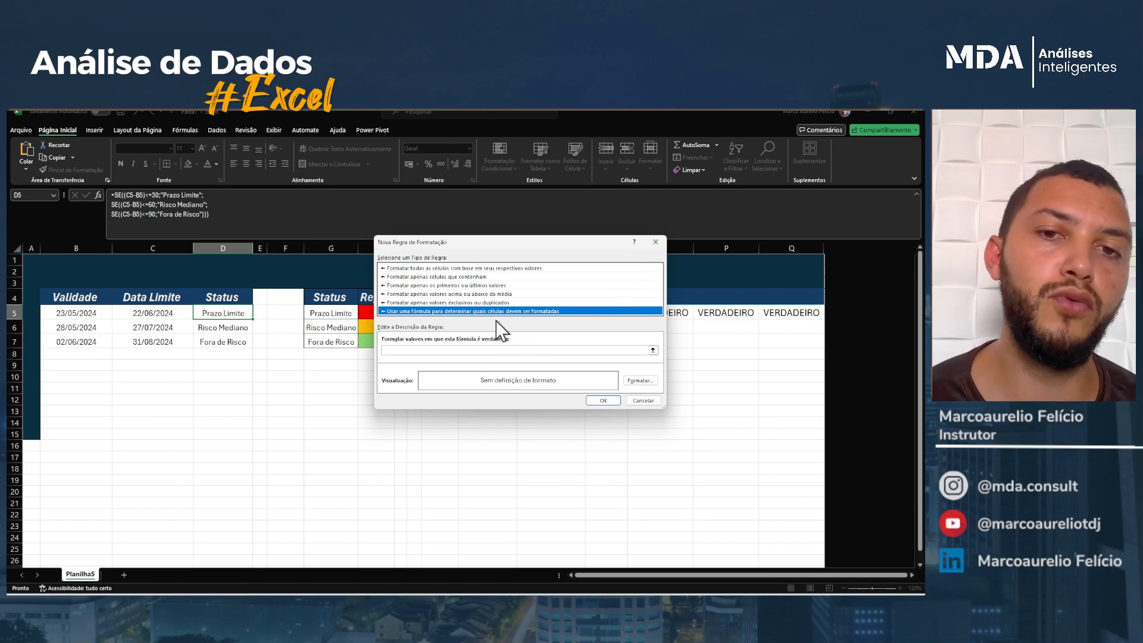
left_click(655, 241)
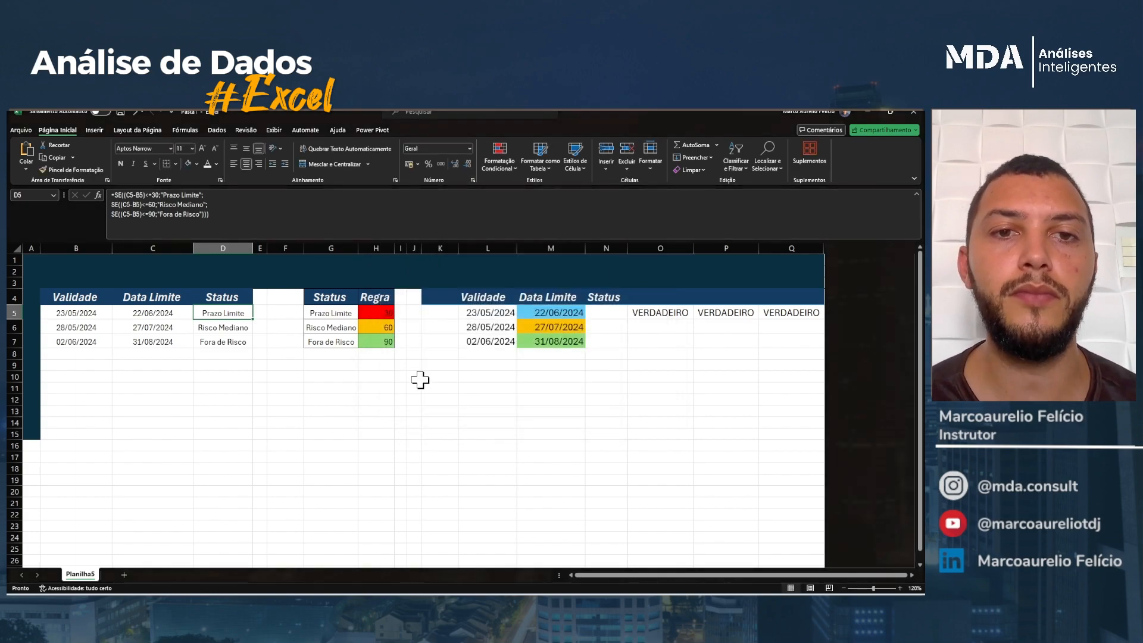
Examine the Prazo Limite rule value in H5 and the SE test formulas in O5 and Q5 at 160% zoom
left_click(664, 311)
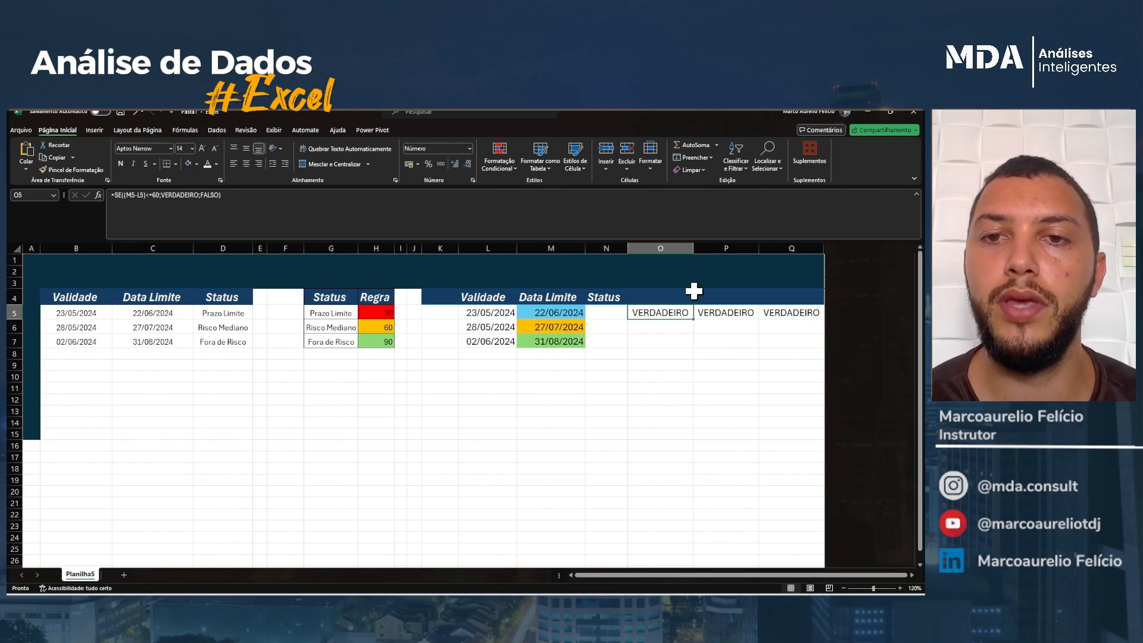
left_click(900, 588)
left_click(901, 588)
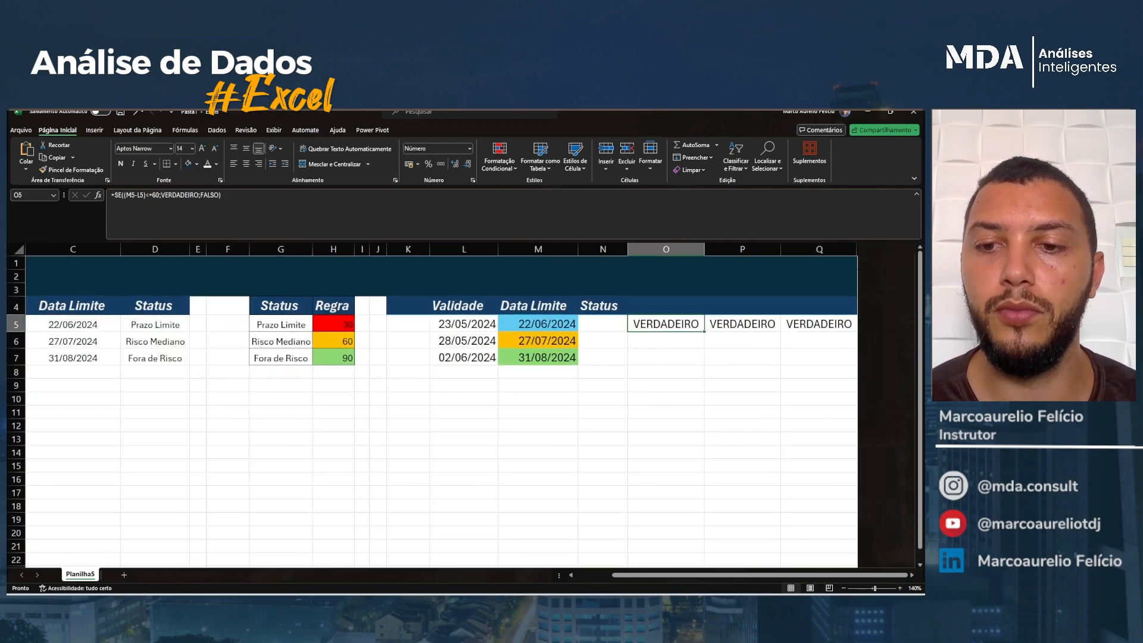
scroll(682, 583, "left", 2)
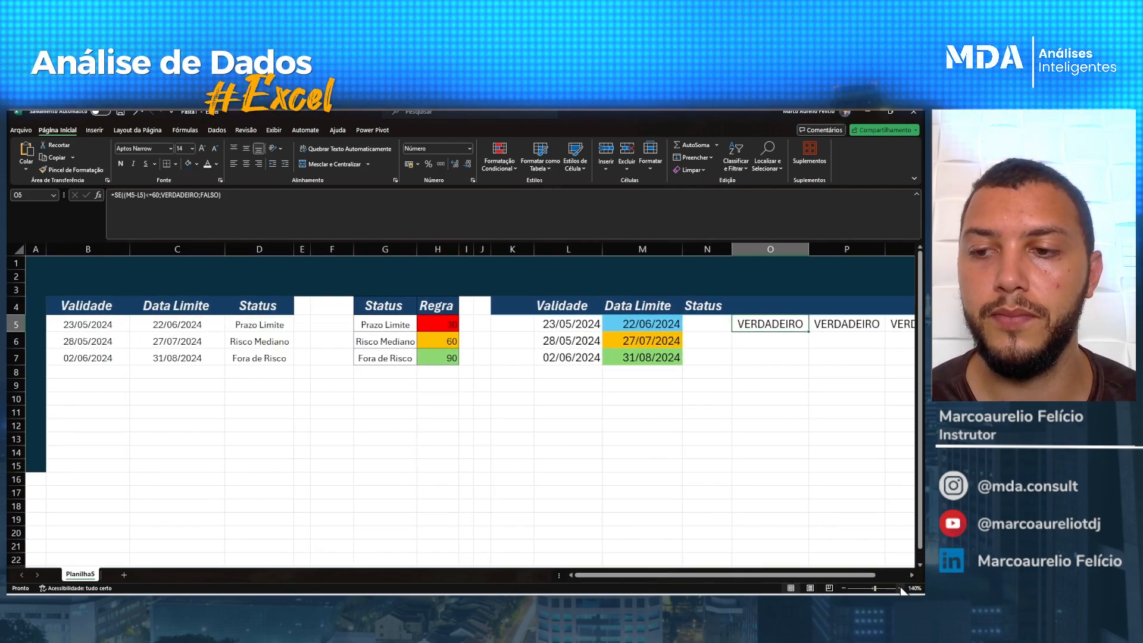
left_click(900, 588)
left_click(900, 589)
left_click_drag(823, 575, 803, 576)
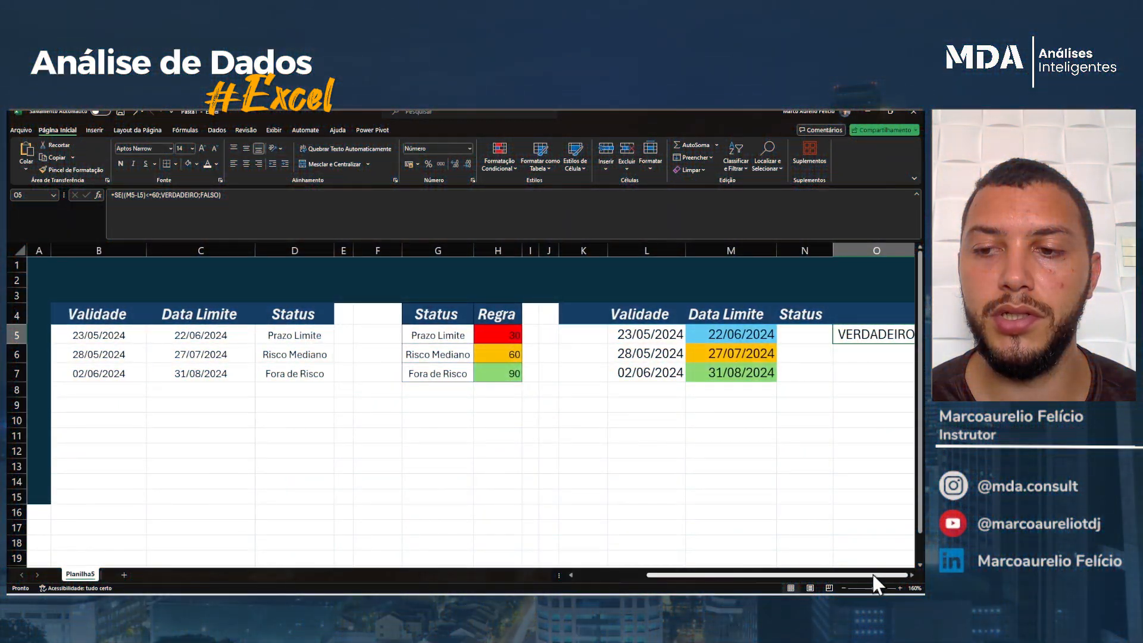
left_click(912, 575)
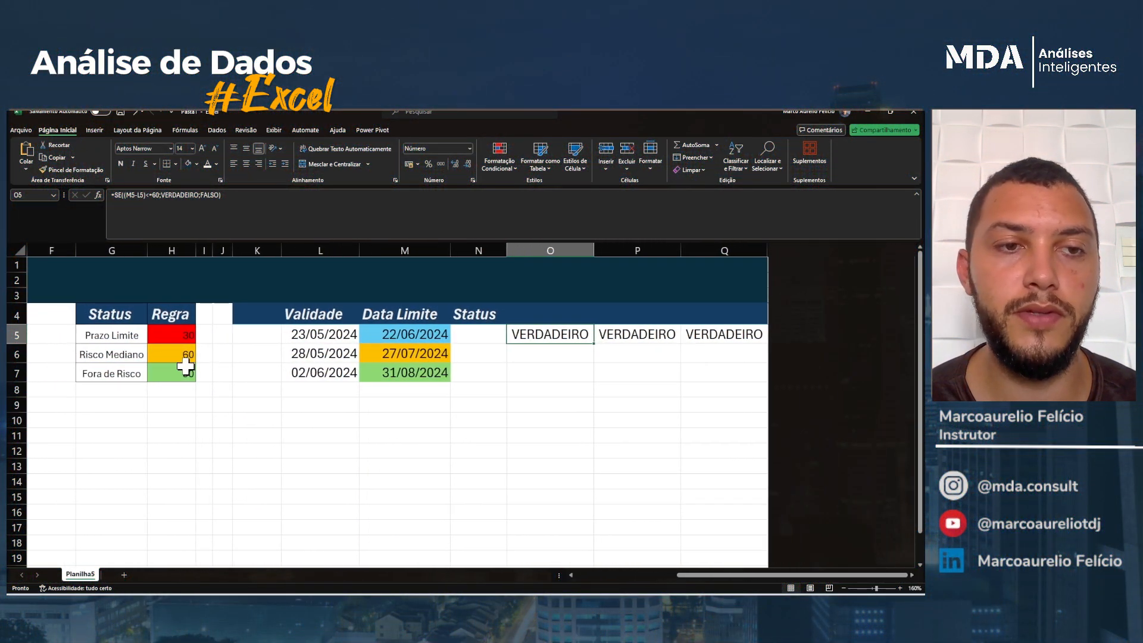
left_click(189, 327)
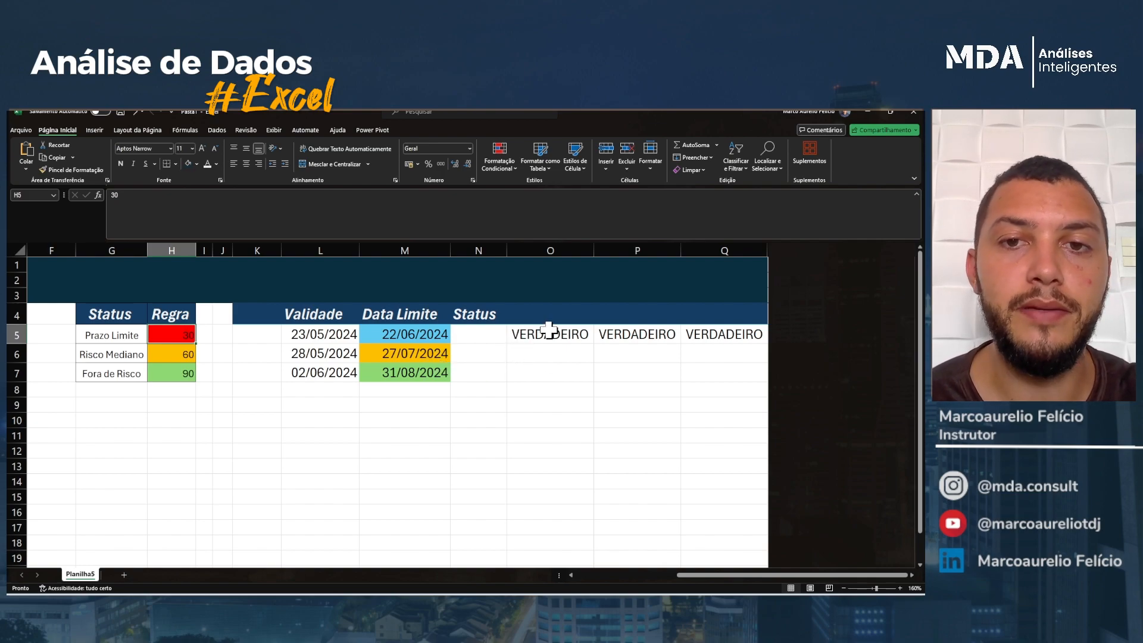
left_click(708, 340)
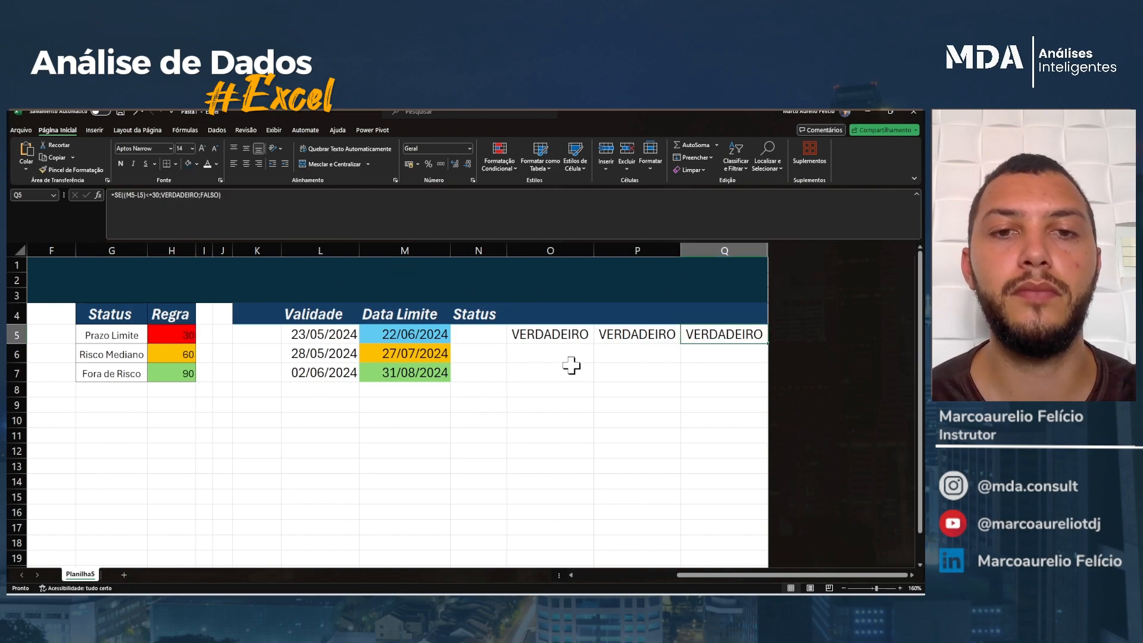
Examine the date difference, value-if-true and value-if-false arguments of the Q5 SE formula, and view the O5 formula for comparison
double_click(705, 335)
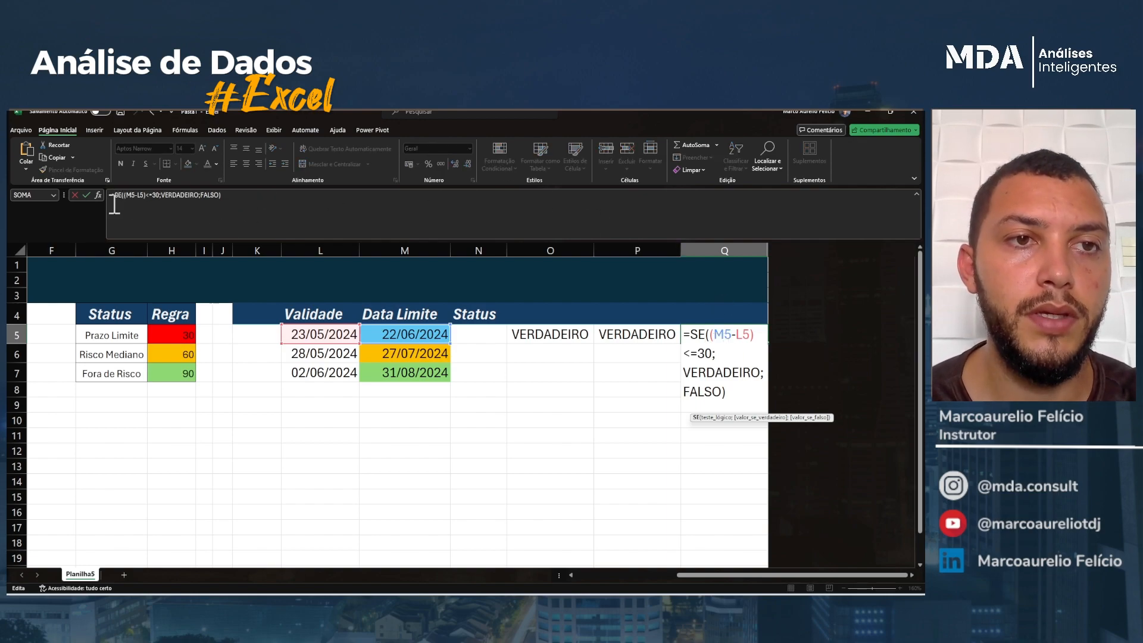
left_click_drag(124, 196, 147, 195)
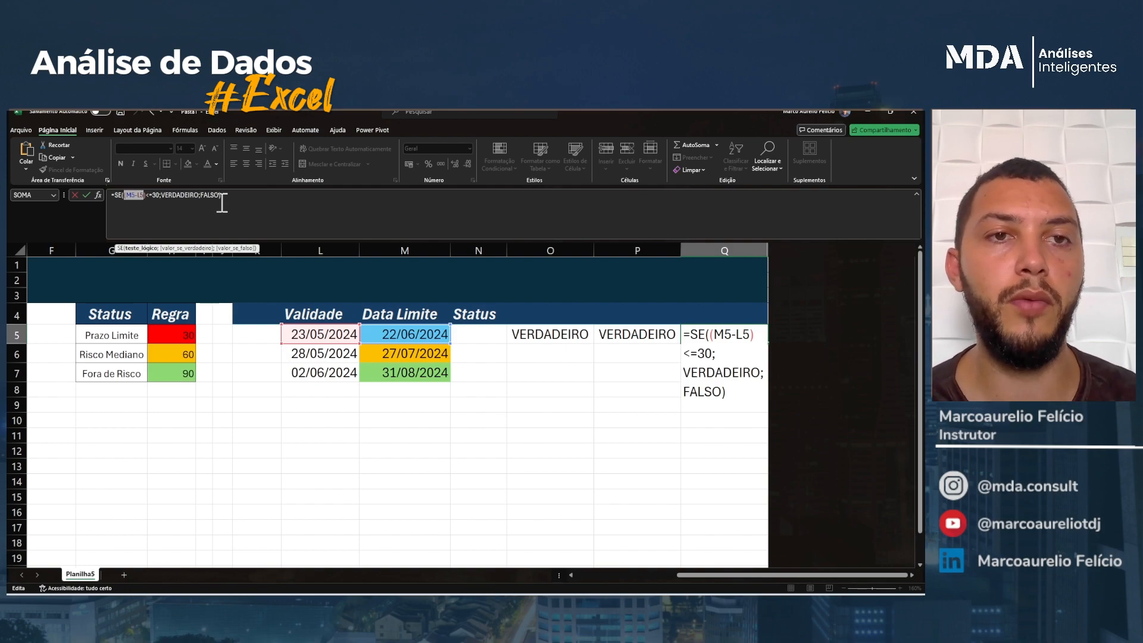
left_click(183, 196)
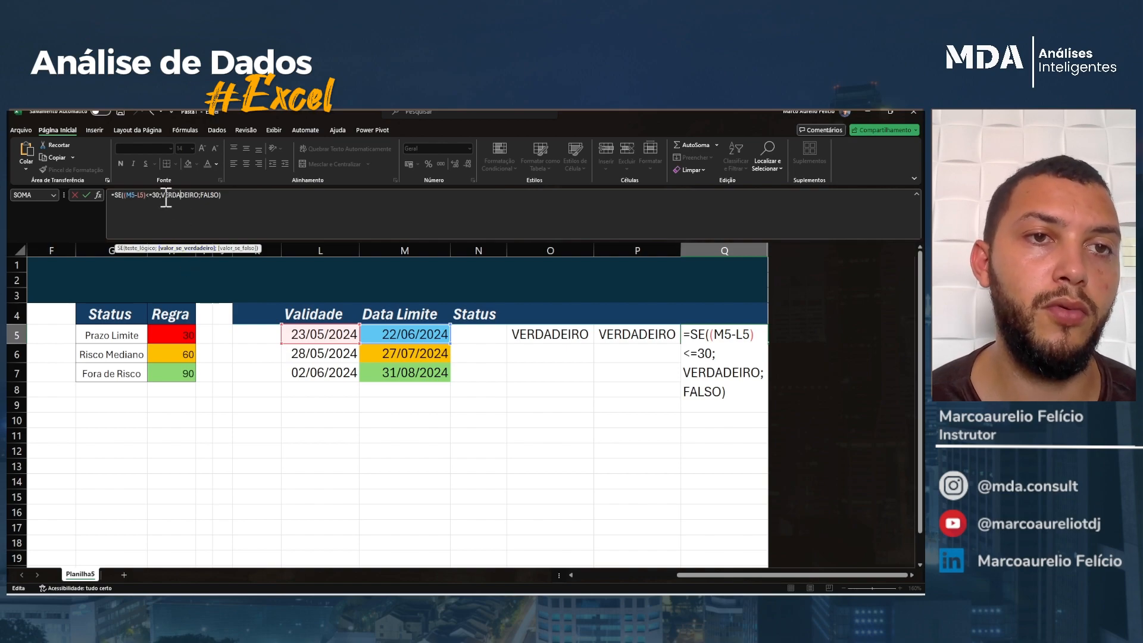
left_click(204, 196)
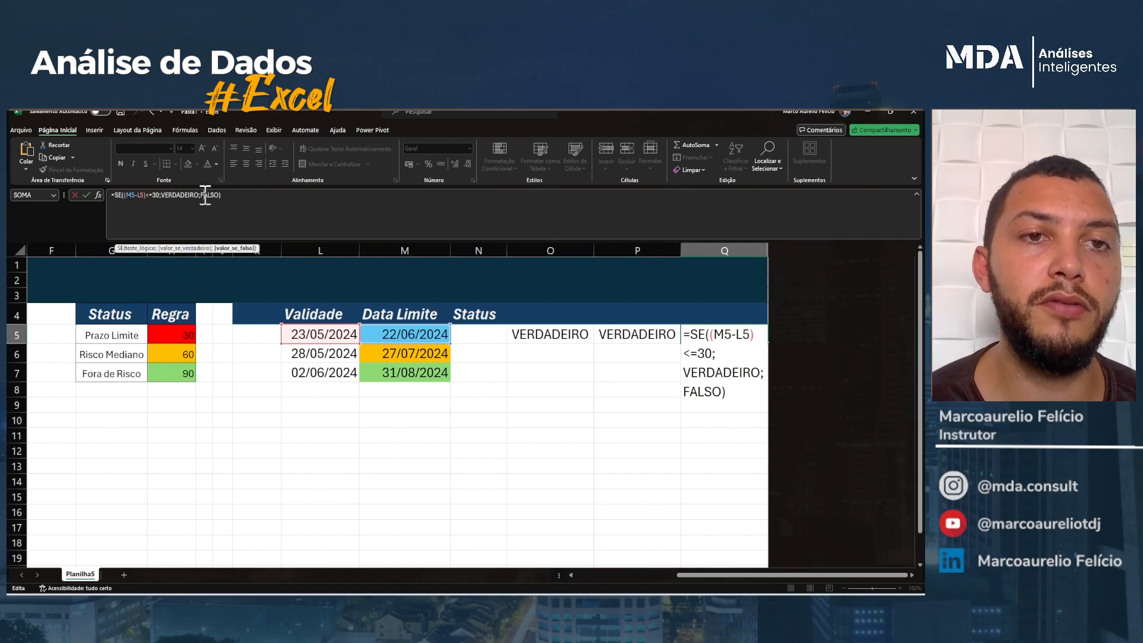
key("Return")
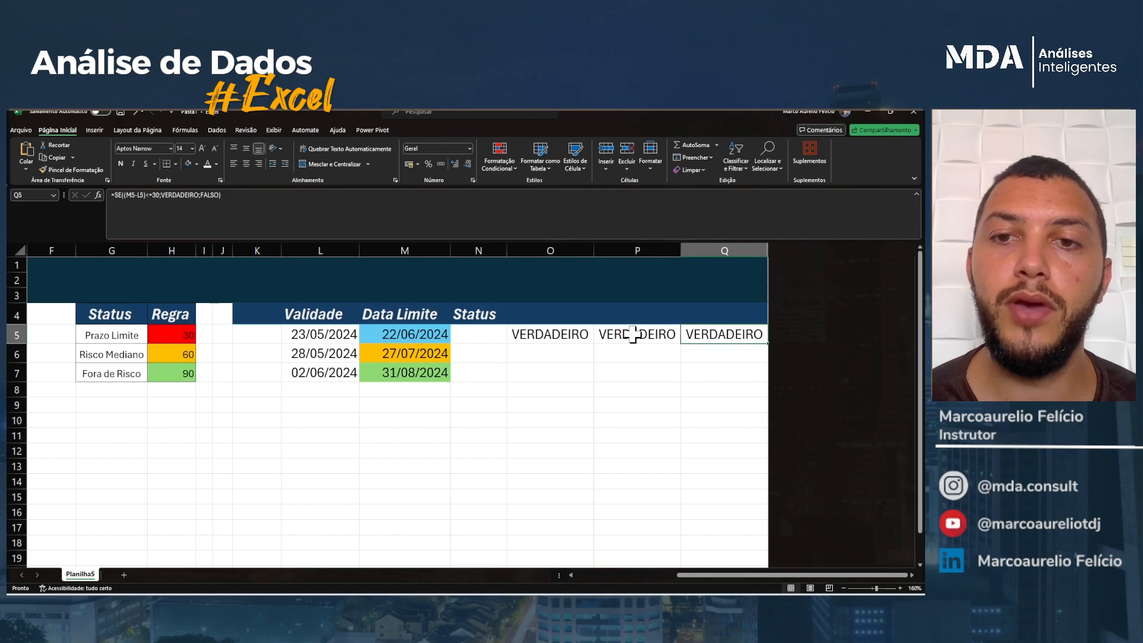
left_click(568, 335)
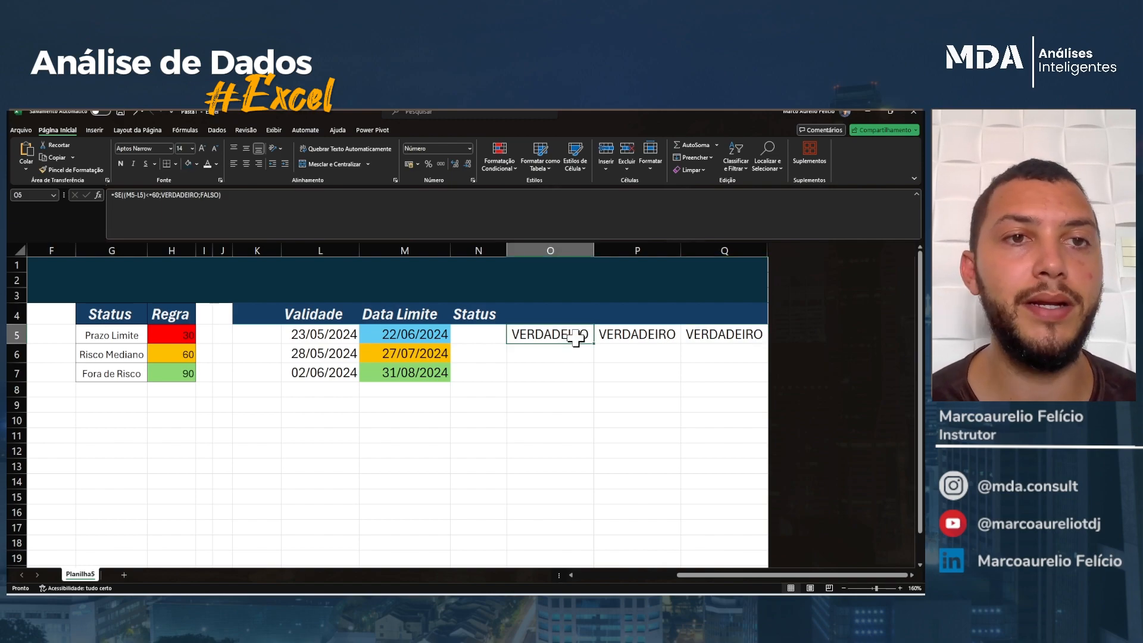
Copy the text of the 60-day SE formula in O5, which tests the difference between M5 and L5
left_click_drag(355, 334, 376, 335)
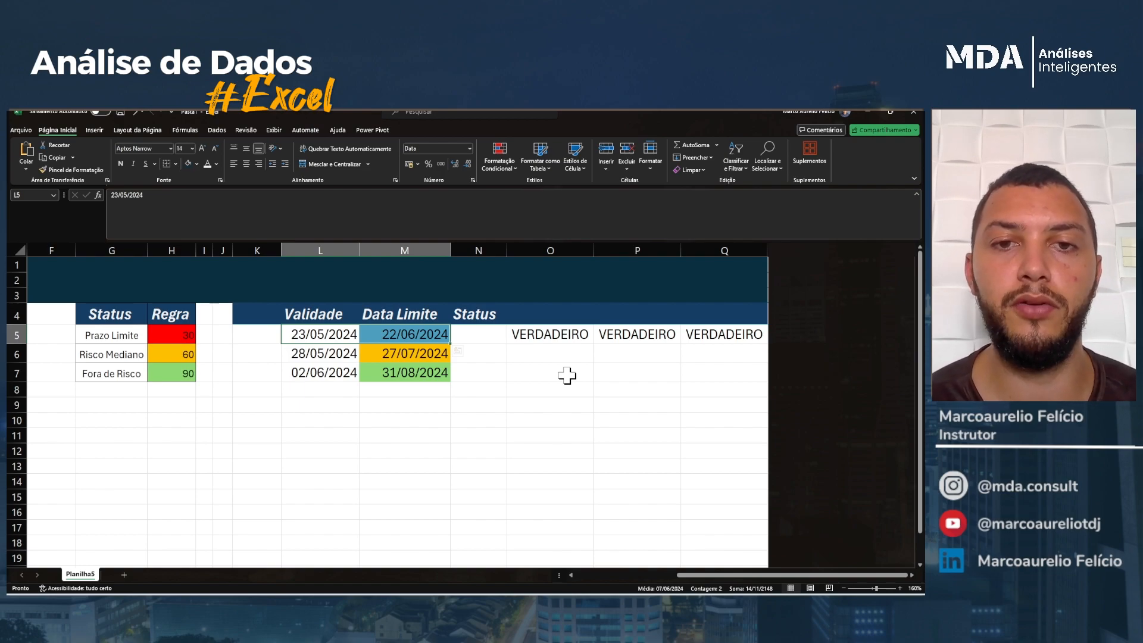
left_click(576, 338)
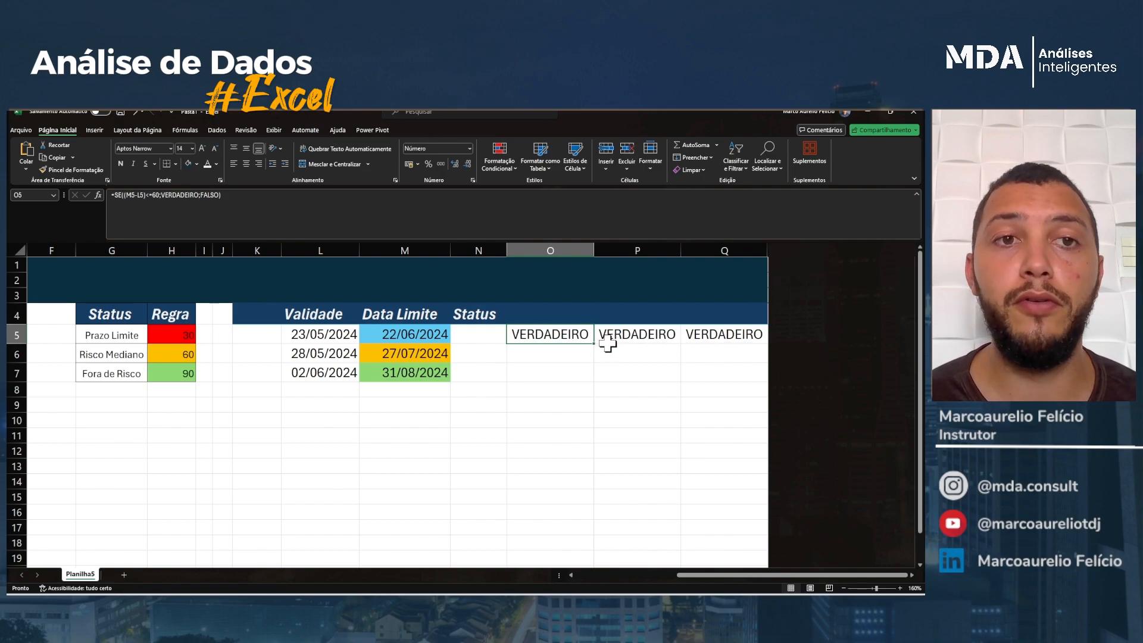
left_click(262, 202)
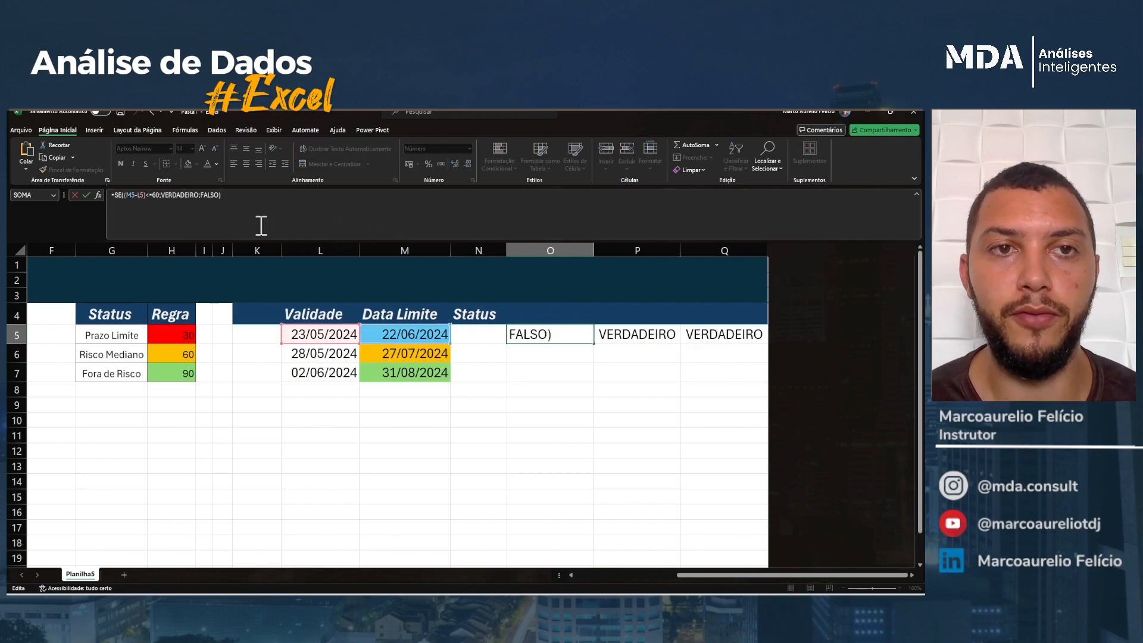
left_click_drag(245, 203, 94, 191)
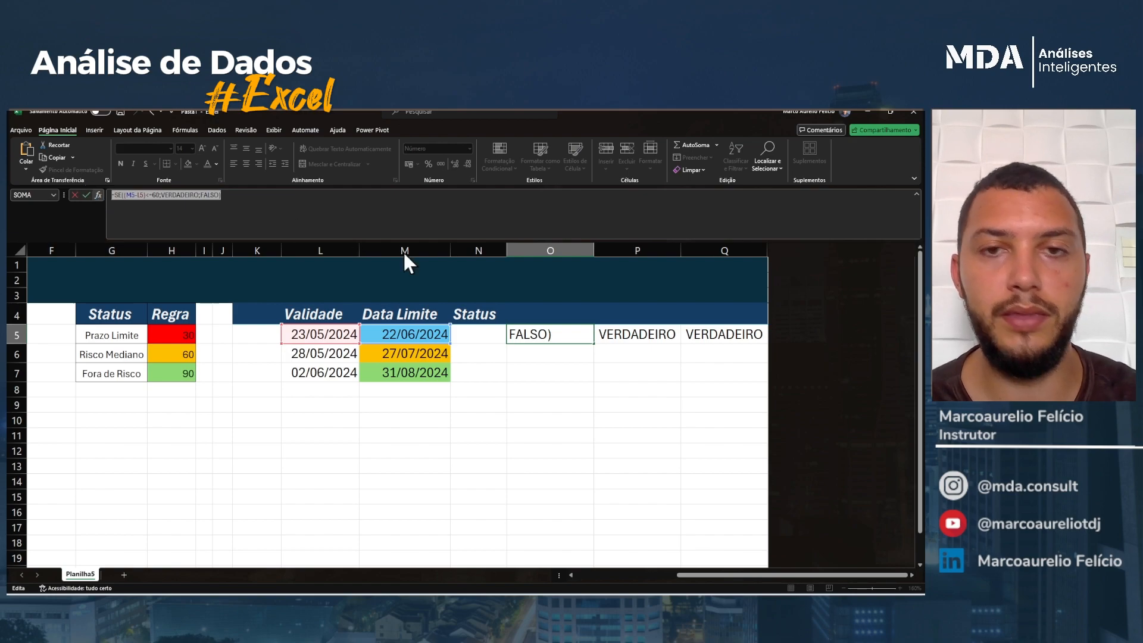
key("Escape")
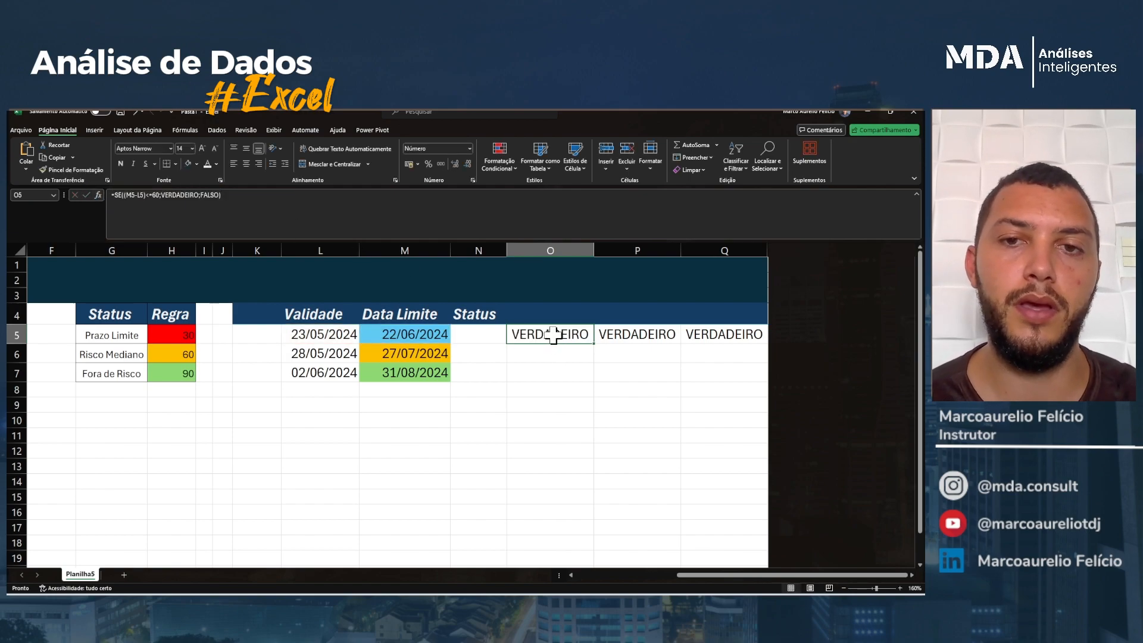
left_click_drag(246, 196, 99, 192)
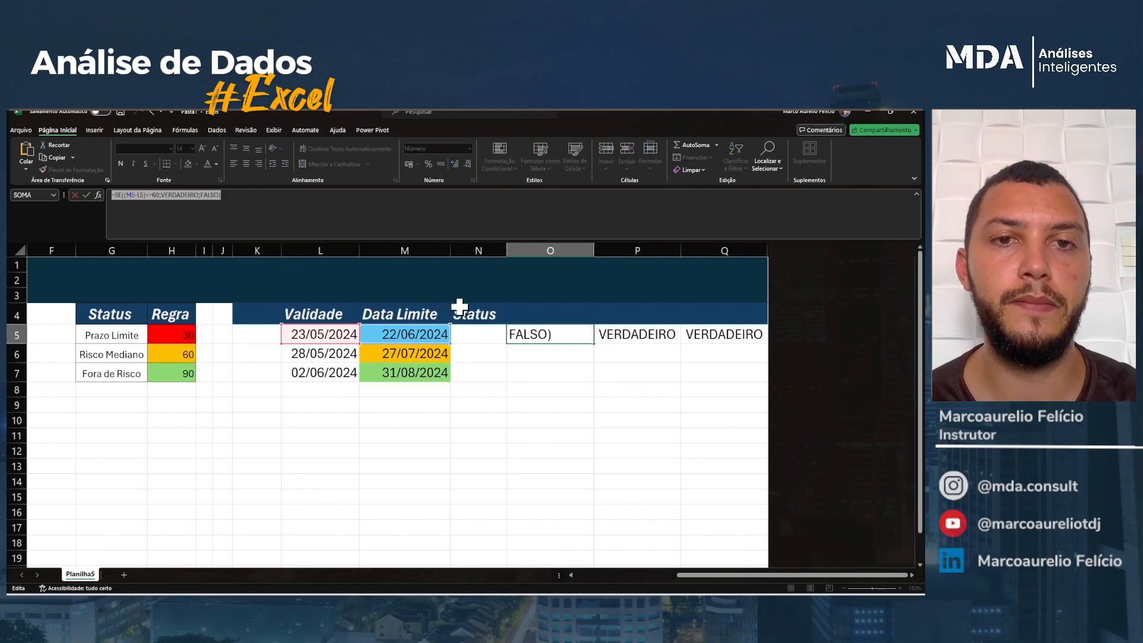
key("Escape")
Clear the existing conditional formatting rules from the Data Limite dates in M5:M7
left_click_drag(409, 333, 402, 370)
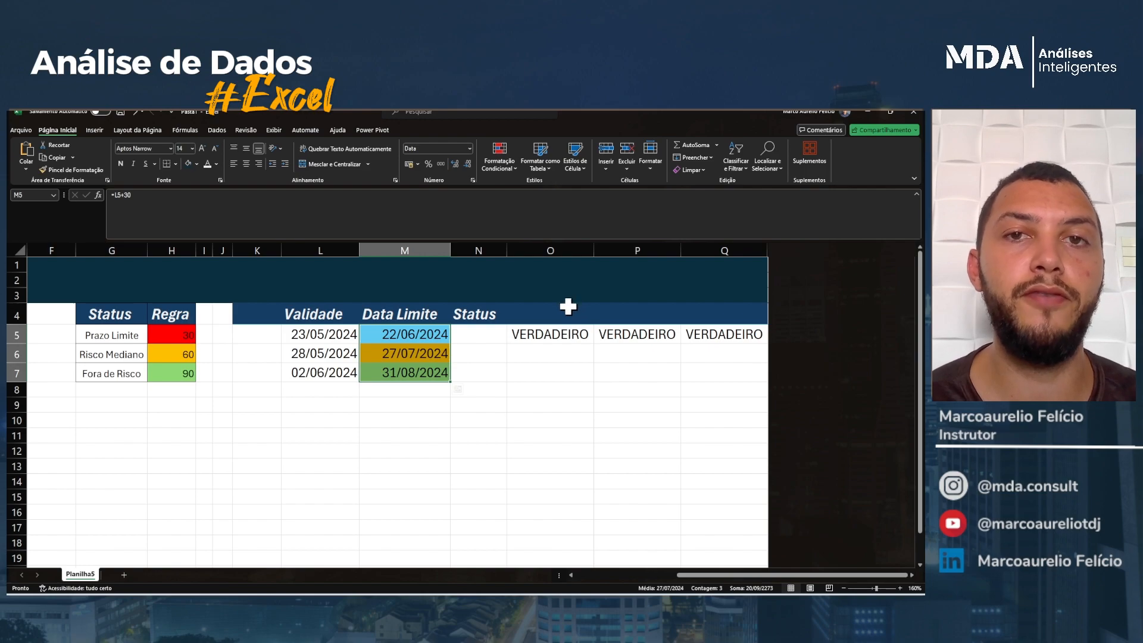
left_click(507, 162)
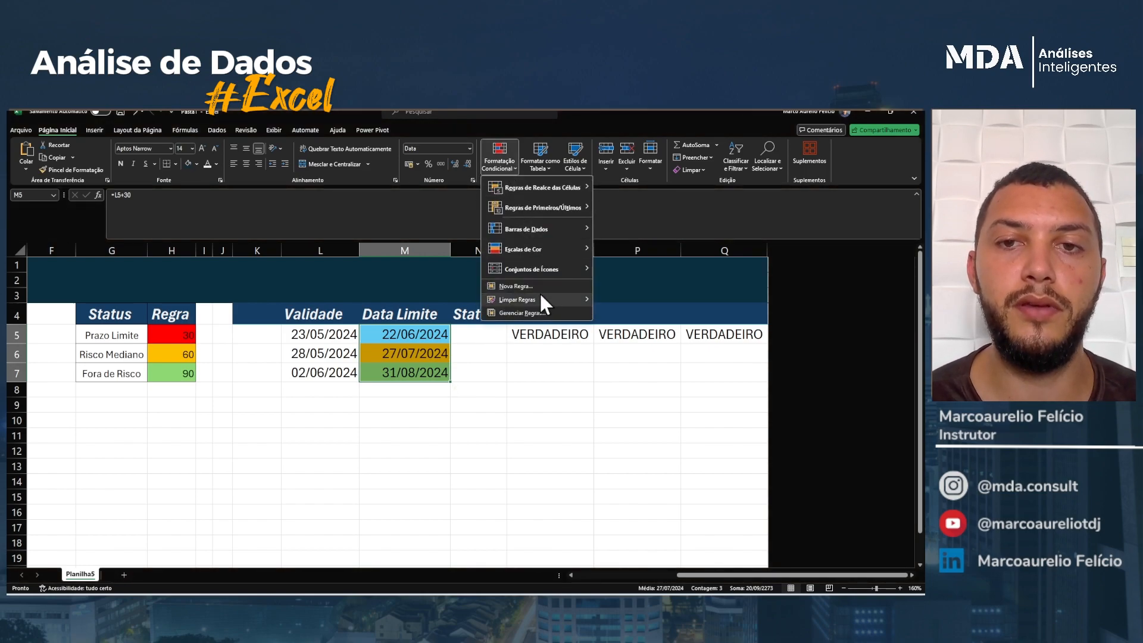
mouse_move(543, 299)
left_click(617, 302)
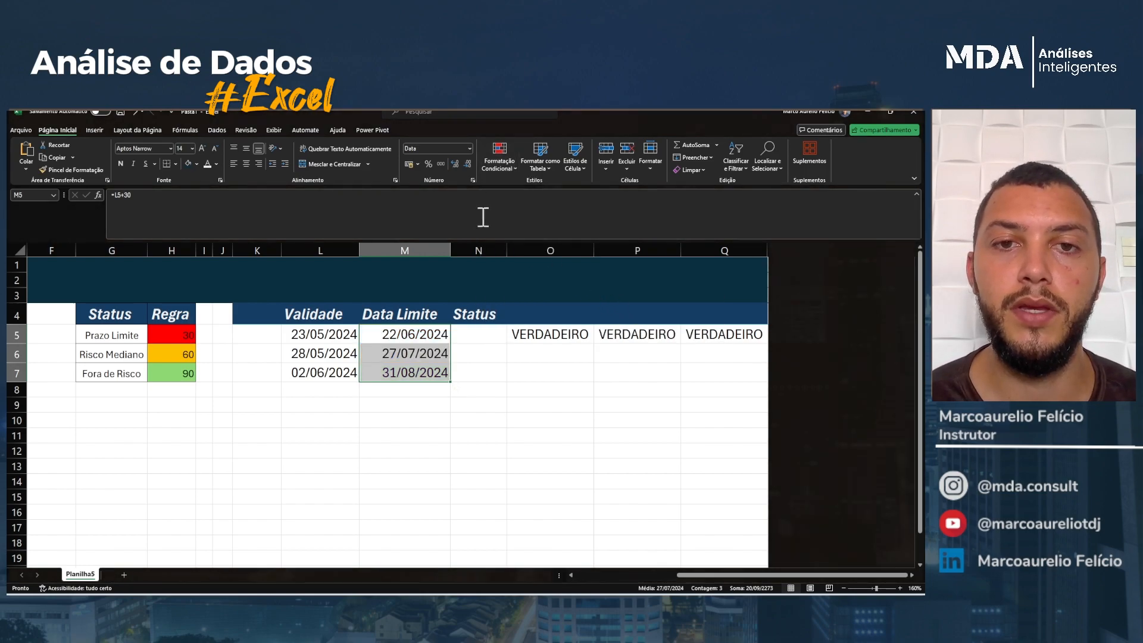
Add a formula-based conditional formatting rule to M5:M7 using =SE((M5-L5)<=60;VERDADEIRO;FALSO) with an orange fill
left_click(493, 162)
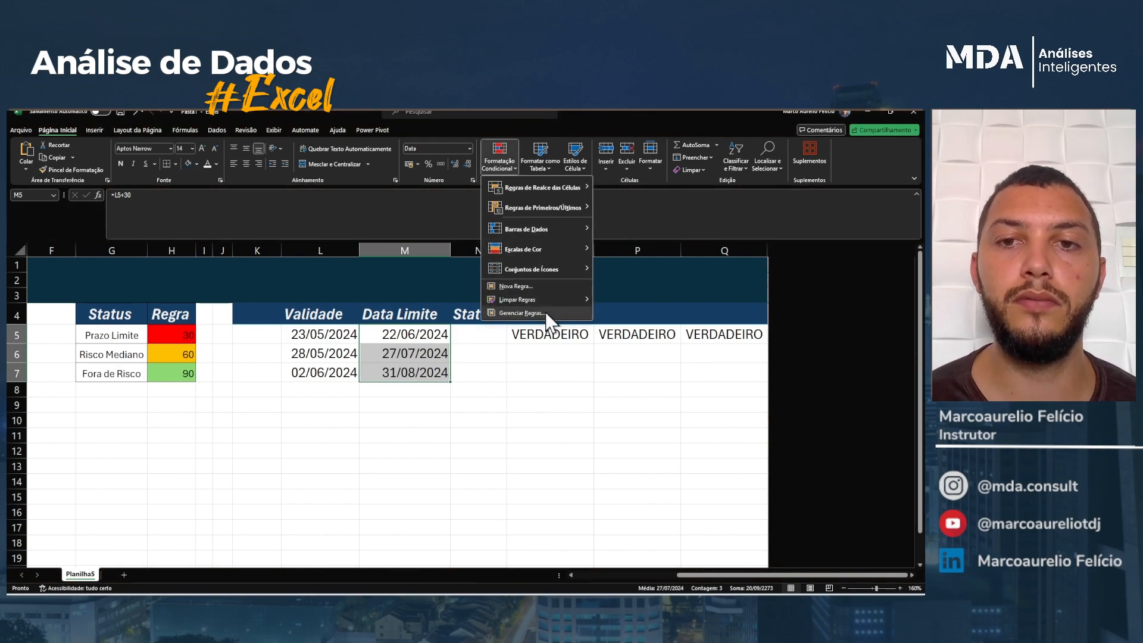
left_click(531, 283)
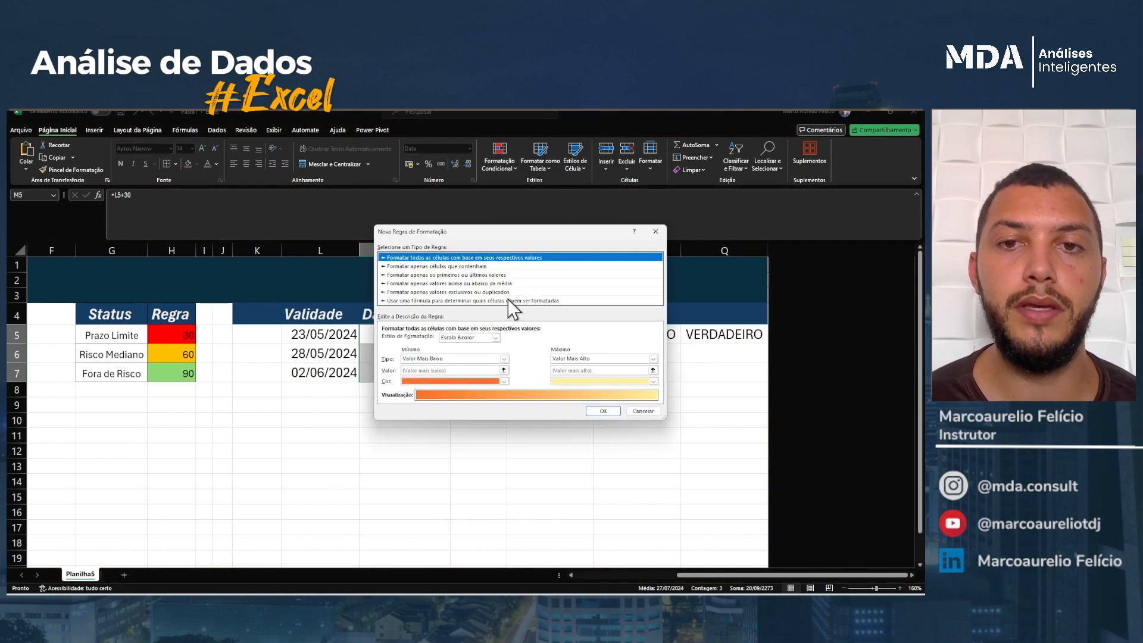
left_click(502, 301)
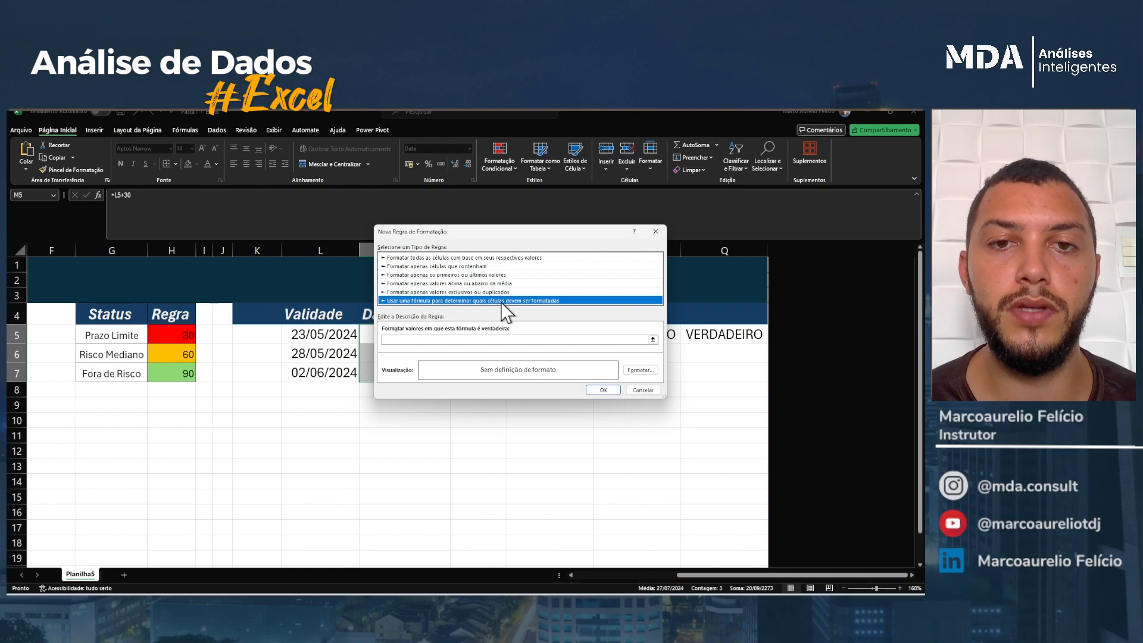
left_click(509, 340)
type("=SE((M5-L5)<=60;VERDADEIRO;FALSO)")
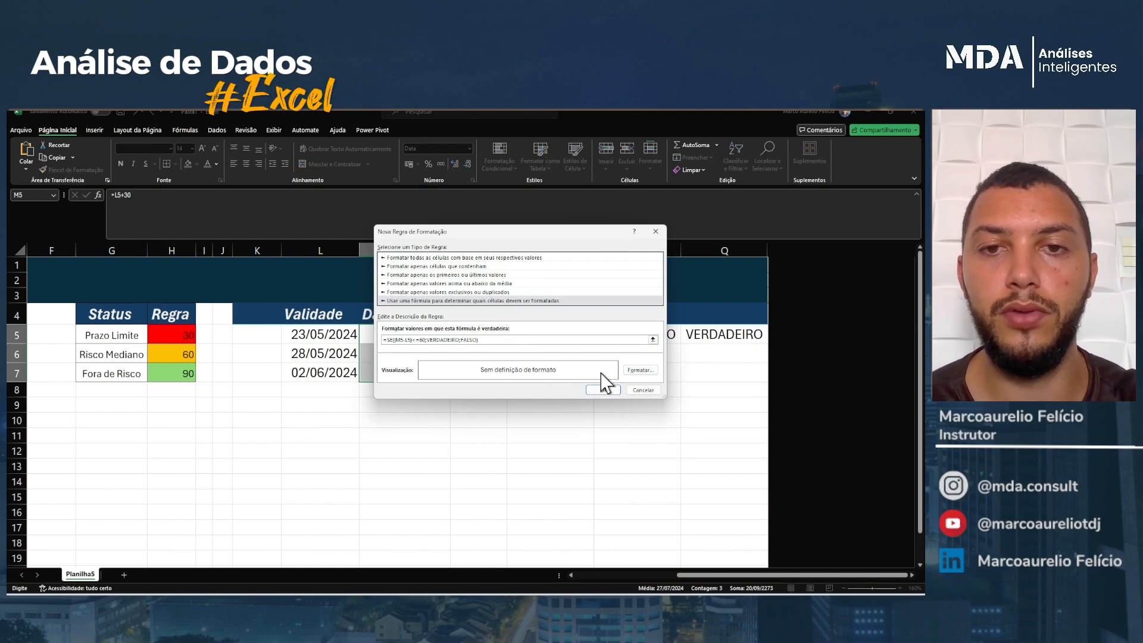
left_click(638, 370)
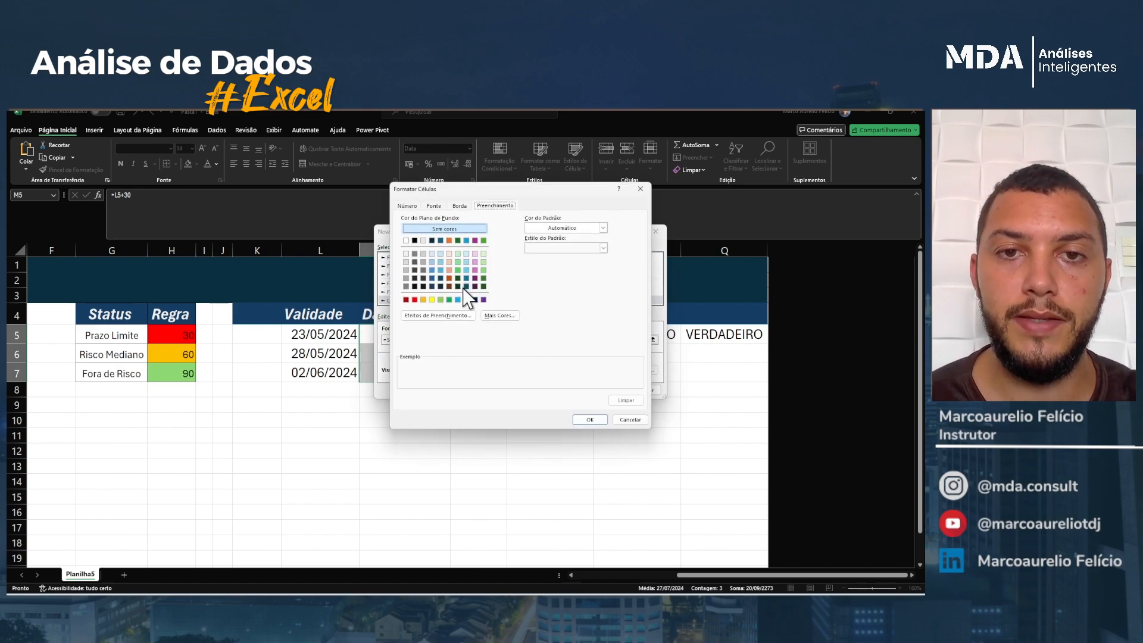
left_click(423, 299)
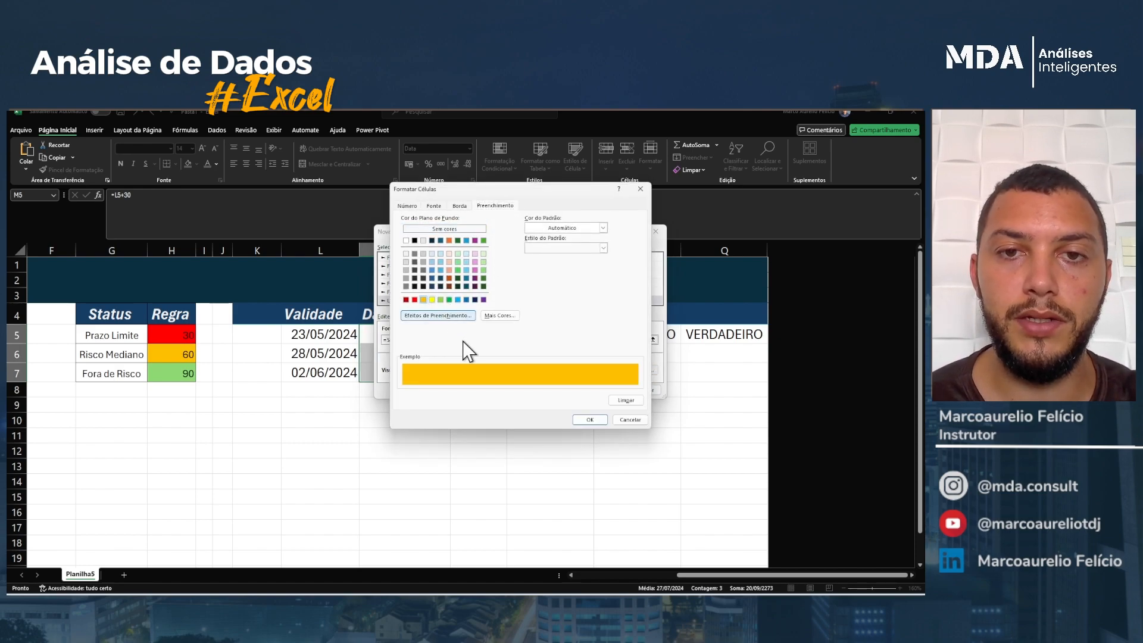
left_click(580, 421)
left_click(614, 391)
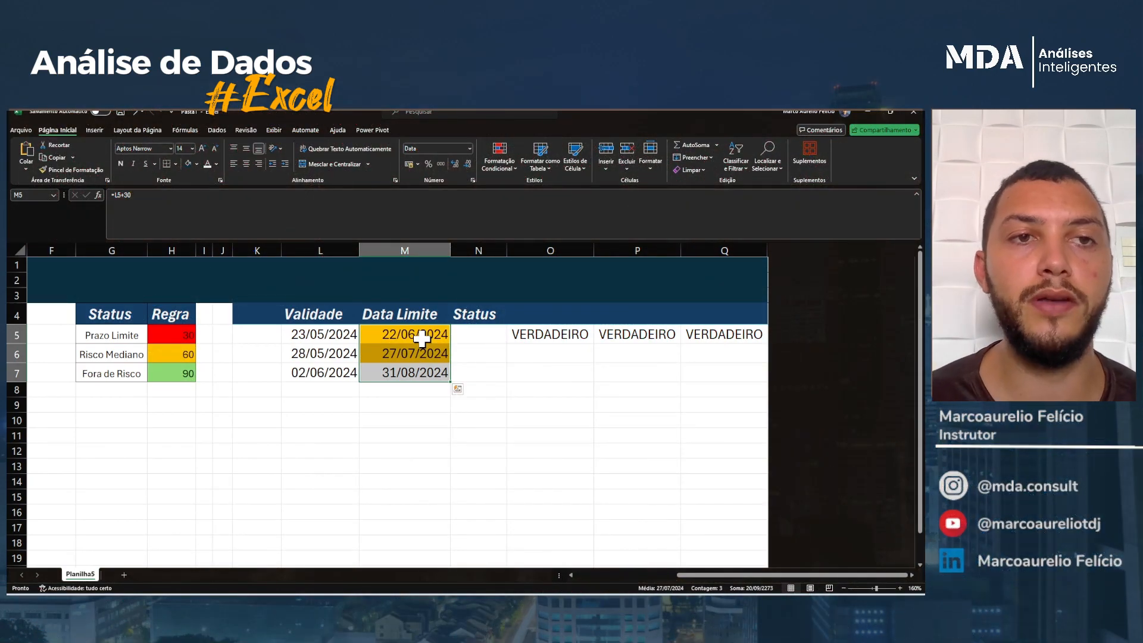
Examine the formulas behind the Data Limite dates in M5, M6 and M7
left_click(421, 338)
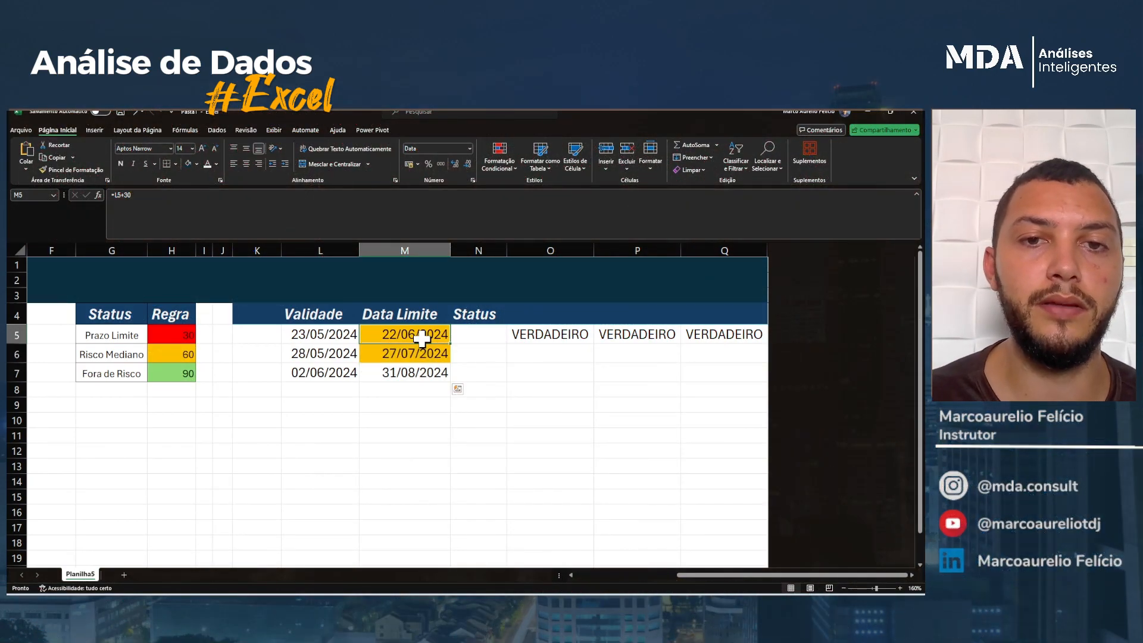
left_click(168, 207)
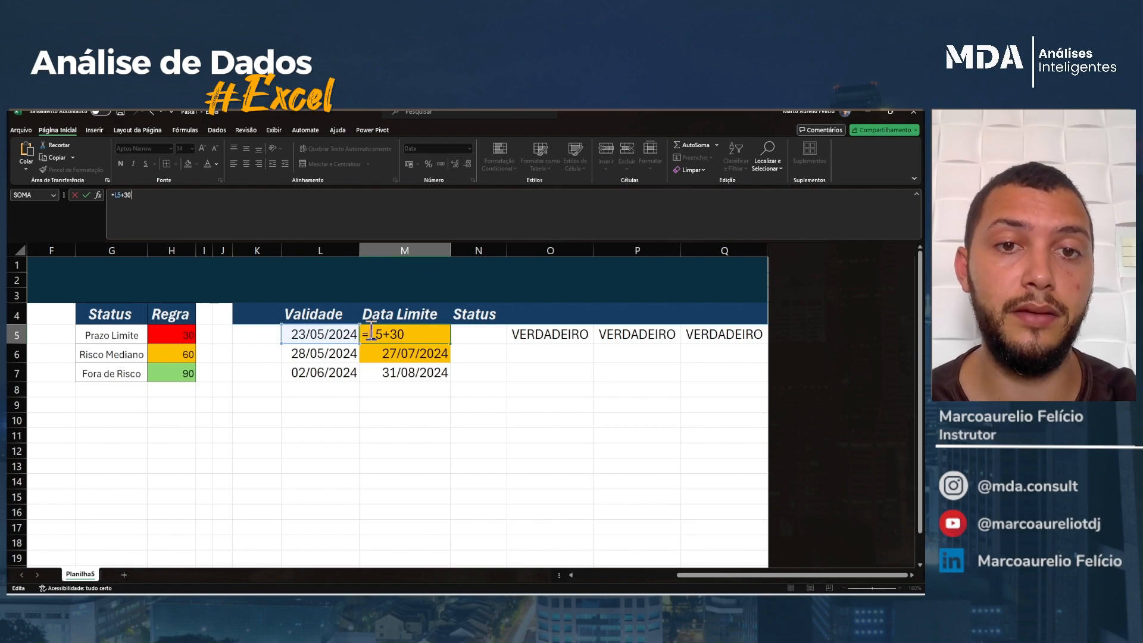
key("Escape")
left_click(381, 355)
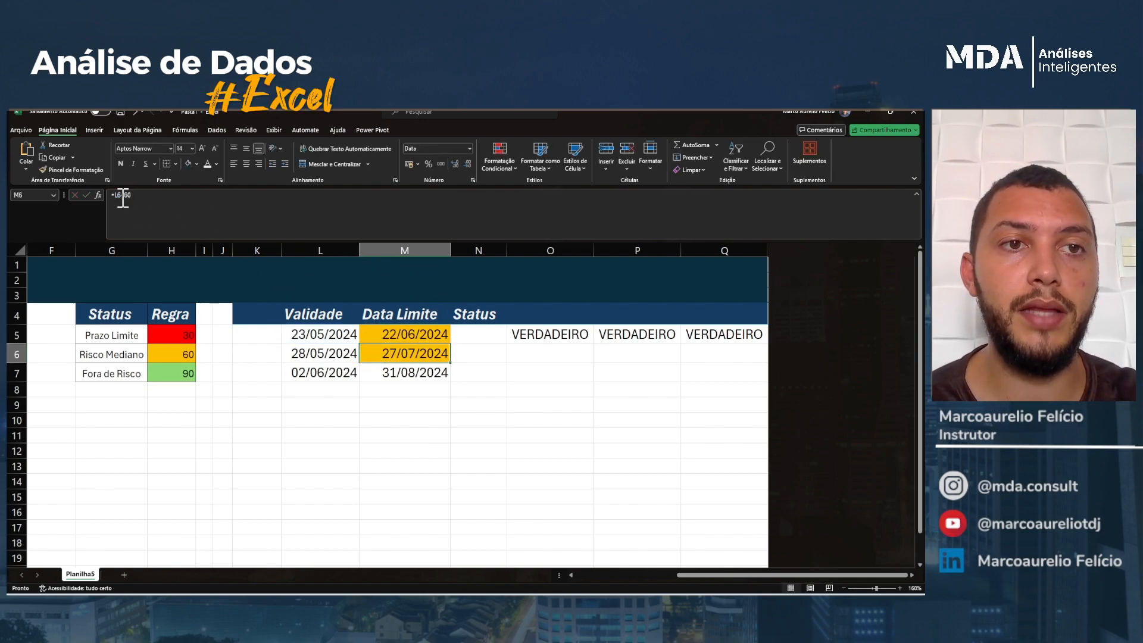
left_click(421, 374)
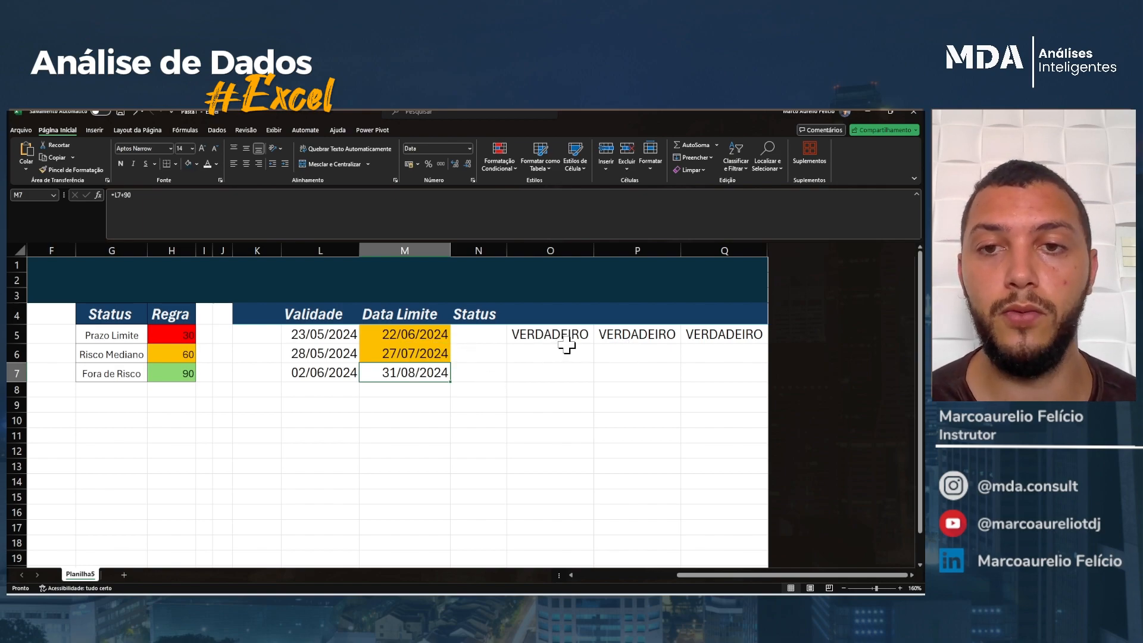
Copy the text of the 90-day SE formula in P5, leaving the cell's contents unchanged
left_click(580, 335)
left_click(628, 337)
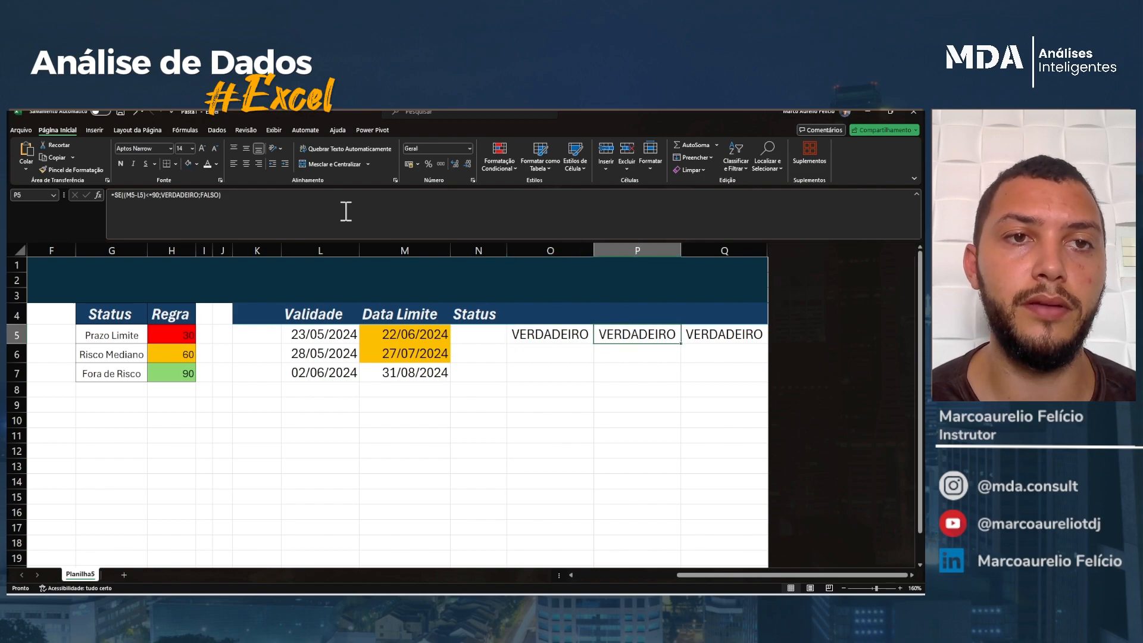
left_click(237, 204)
left_click_drag(237, 204, 105, 186)
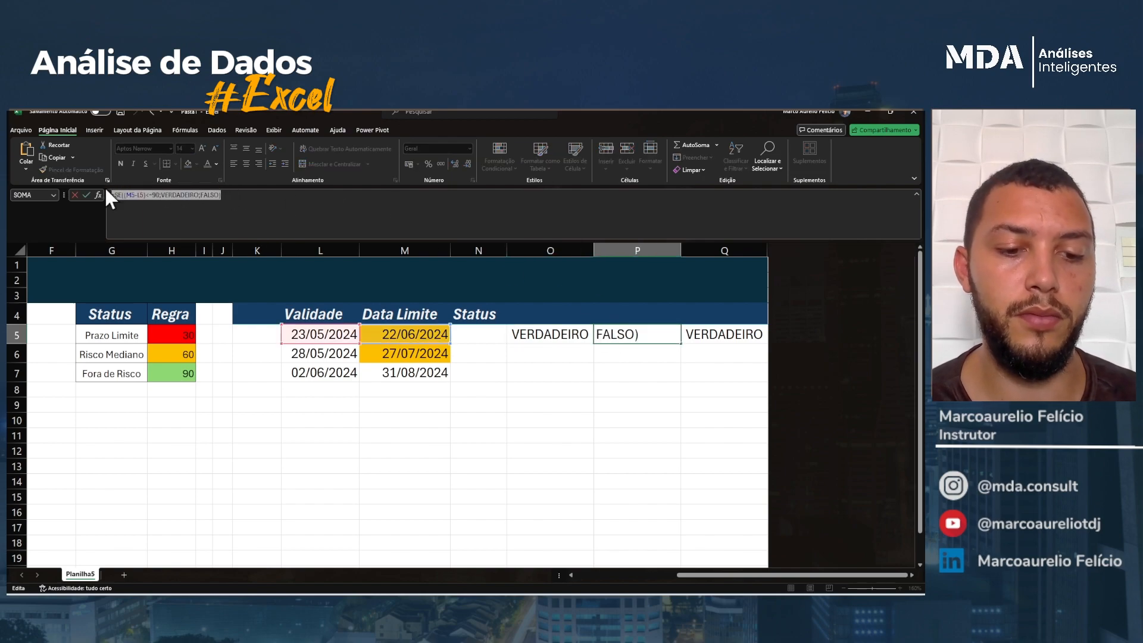
type("=")
left_click(480, 372)
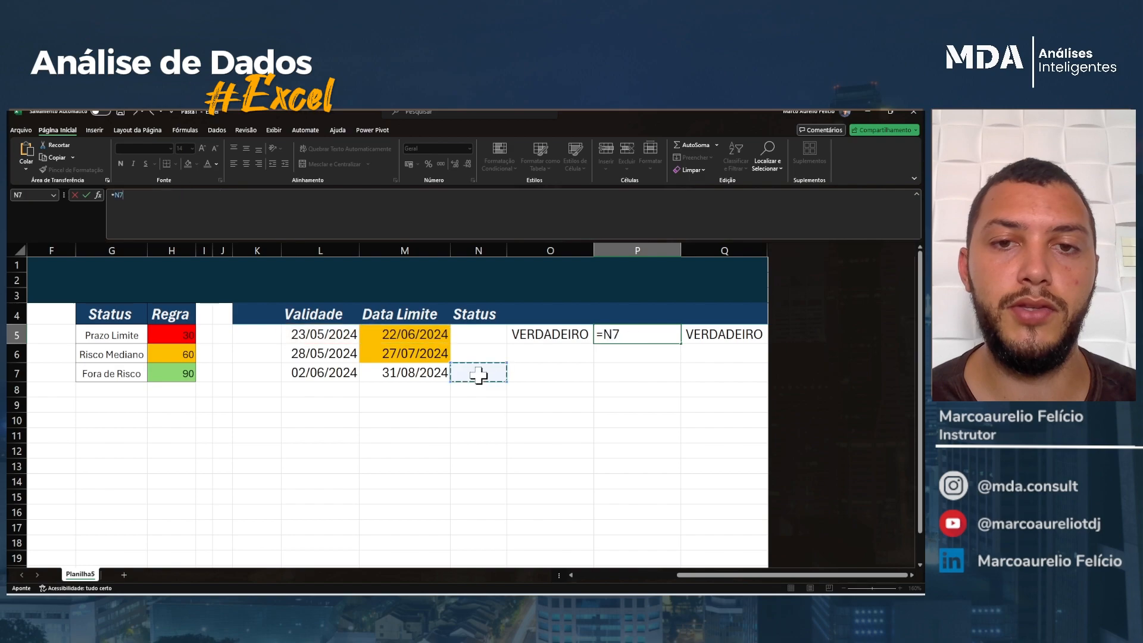
key("Escape")
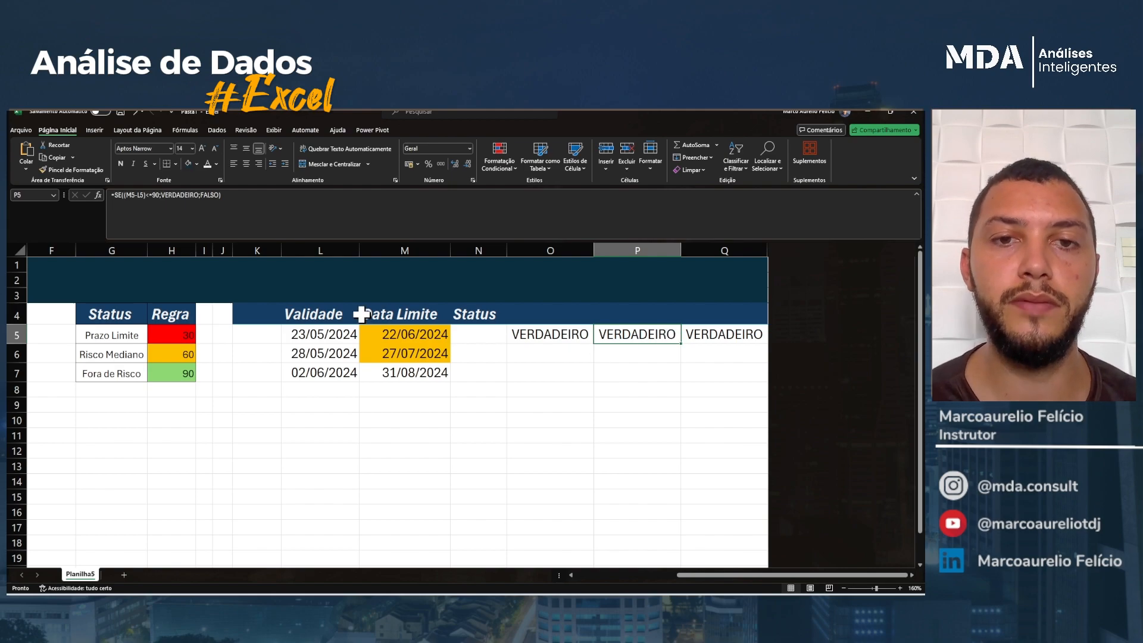
Add a formula-based conditional formatting rule to M5:M7 using =SE((M5-L5)<=90;VERDADEIRO;FALSO) with a light green fill
left_click_drag(374, 336, 373, 371)
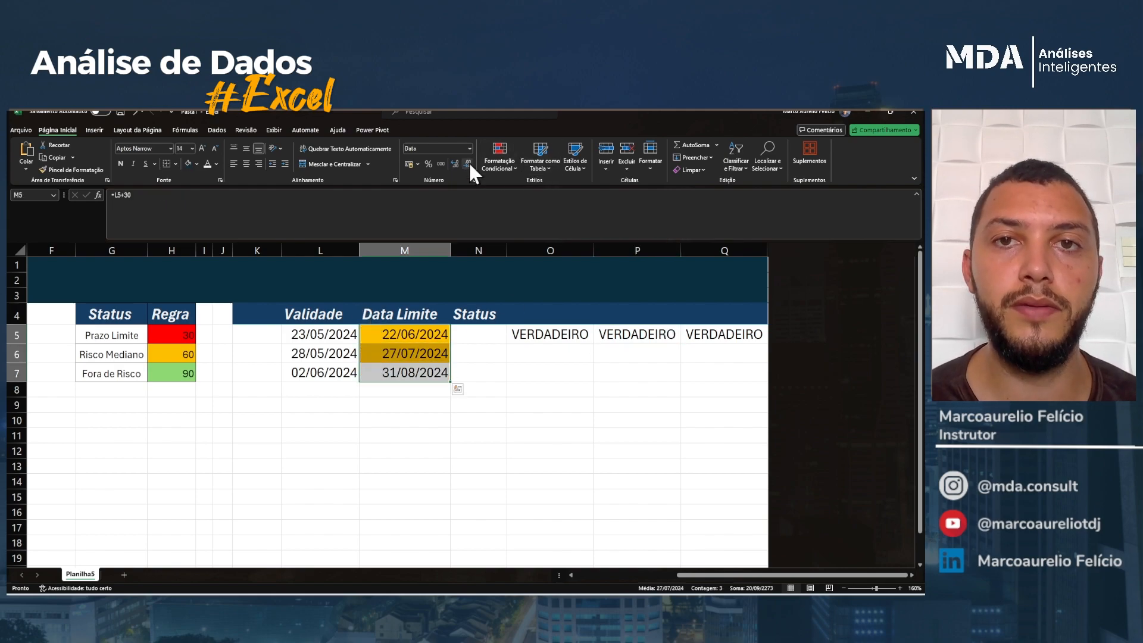
left_click(491, 164)
left_click(537, 288)
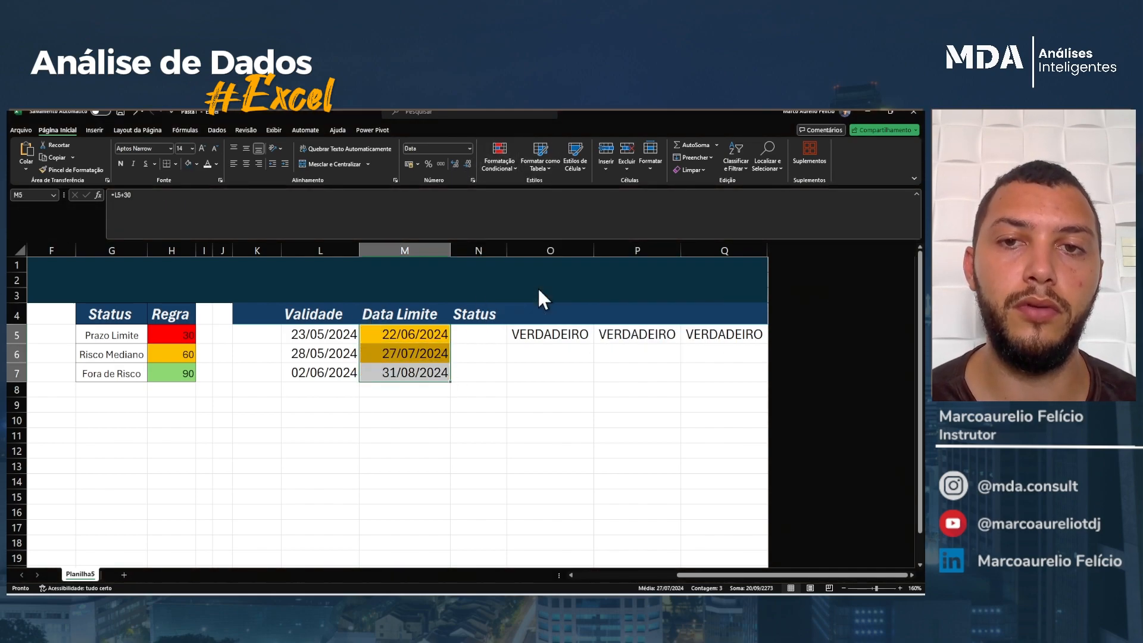
left_click(455, 291)
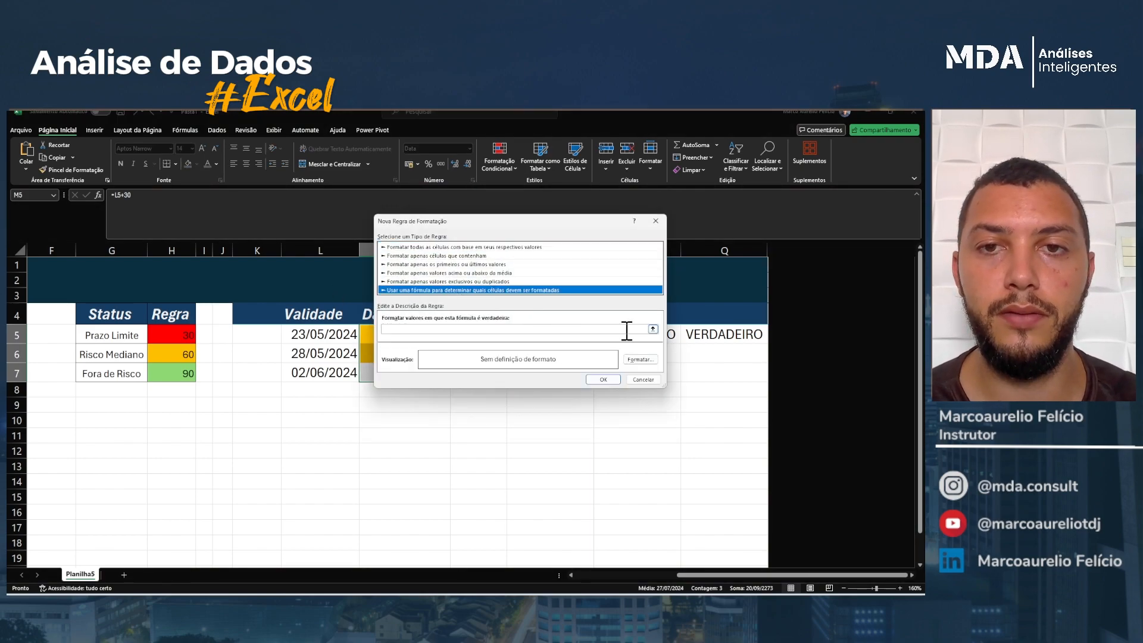
left_click(467, 329)
type("=SE((M5-L5)<=90;VERDADEIRO;FALSO)")
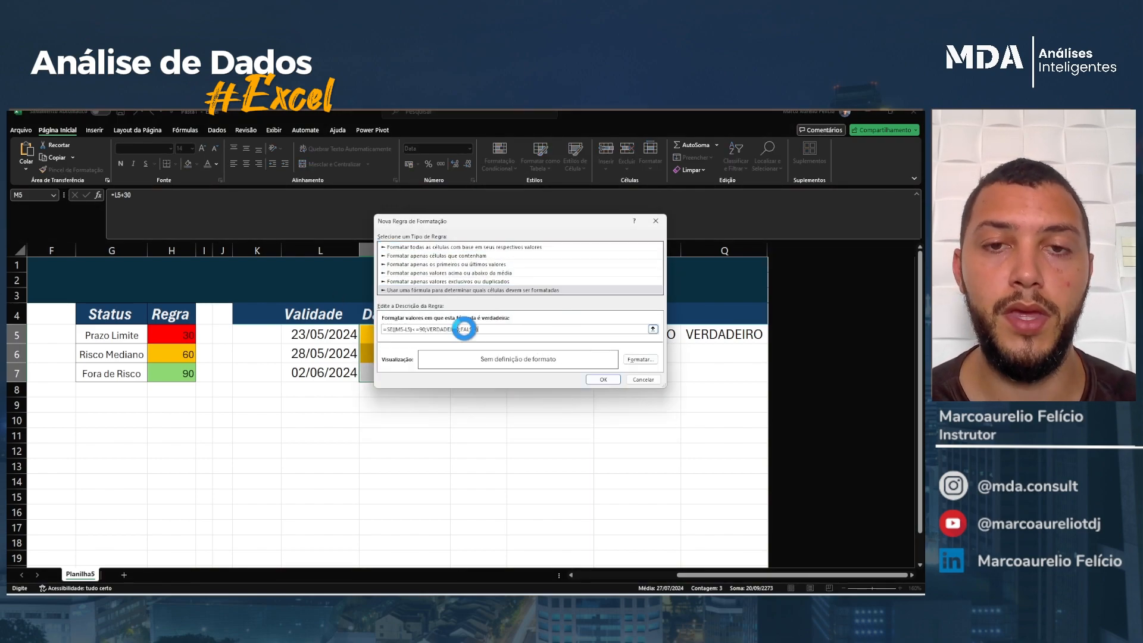
left_click(640, 359)
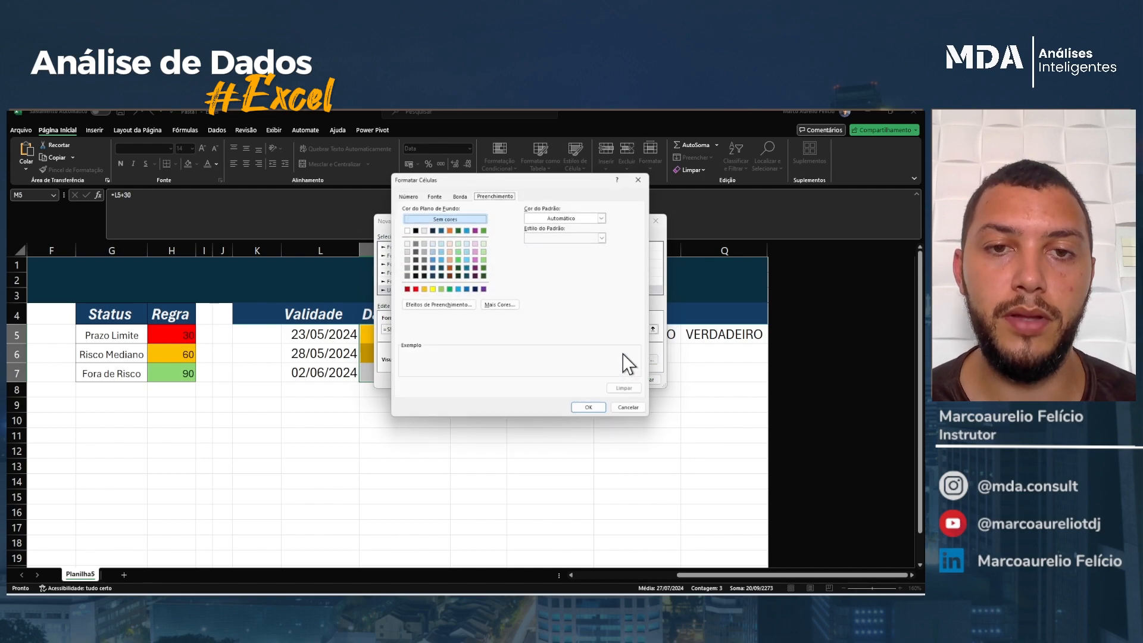
left_click(484, 260)
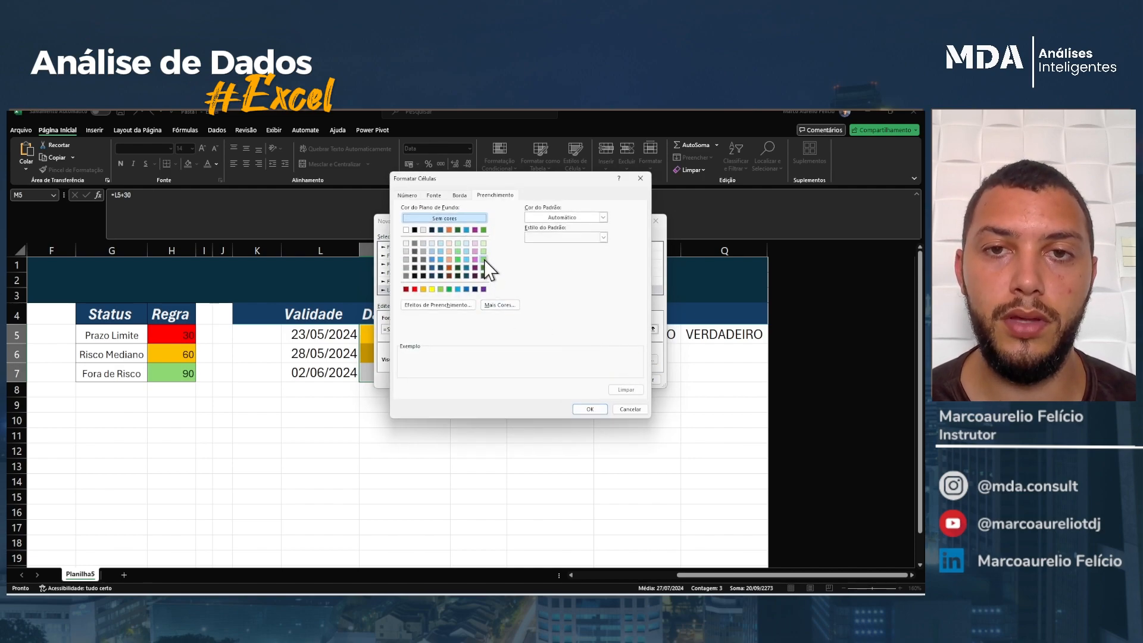
left_click(587, 407)
left_click(612, 380)
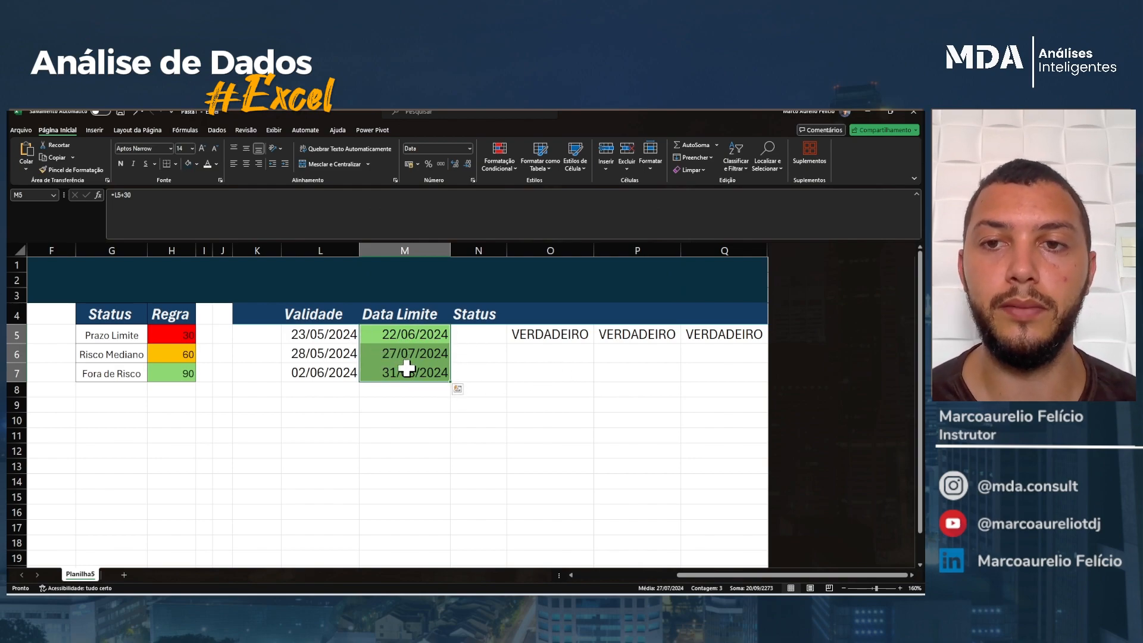
Copy the text of the 30-day SE formula =SE((M5-L5)<=30;VERDADEIRO;FALSO) from Q5
left_click(718, 329)
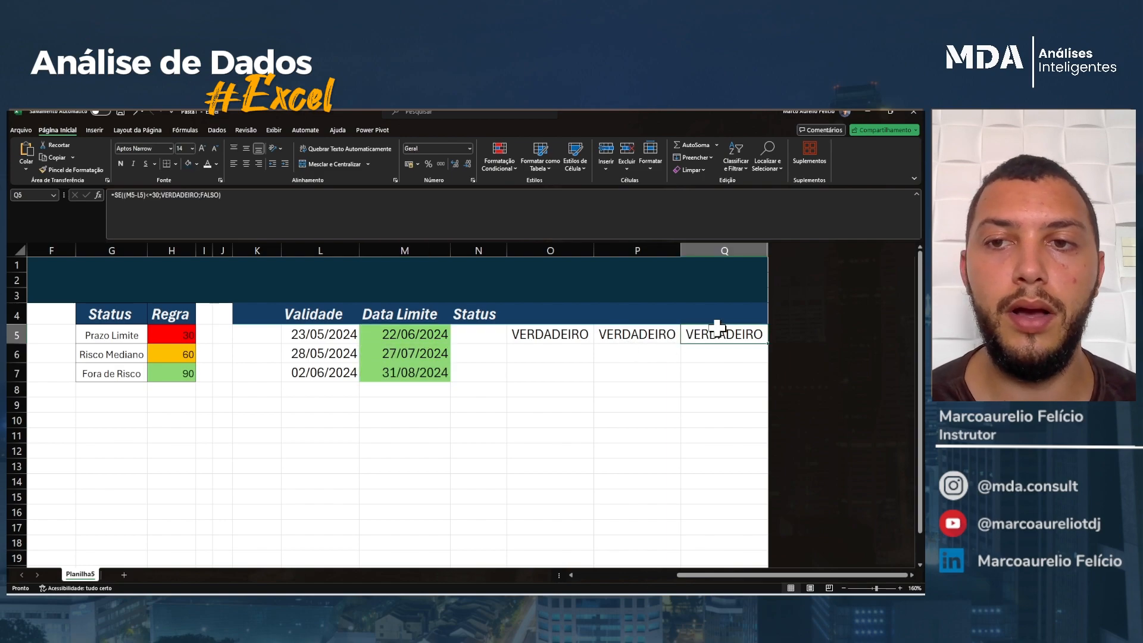
left_click(241, 197)
left_click_drag(237, 195, 91, 195)
key("ctrl+c")
key("Escape")
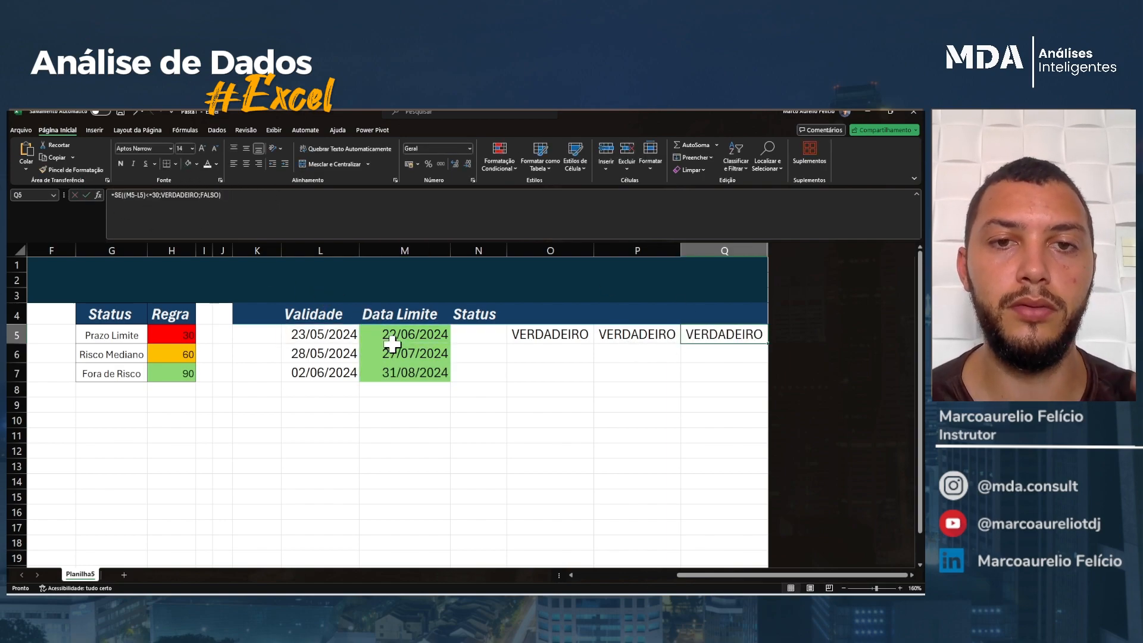
Add a formula-based conditional formatting rule to M5:M7 using =SE((M5-L5)<=30;VERDADEIRO;FALSO) with a red fill
left_click_drag(400, 337, 402, 368)
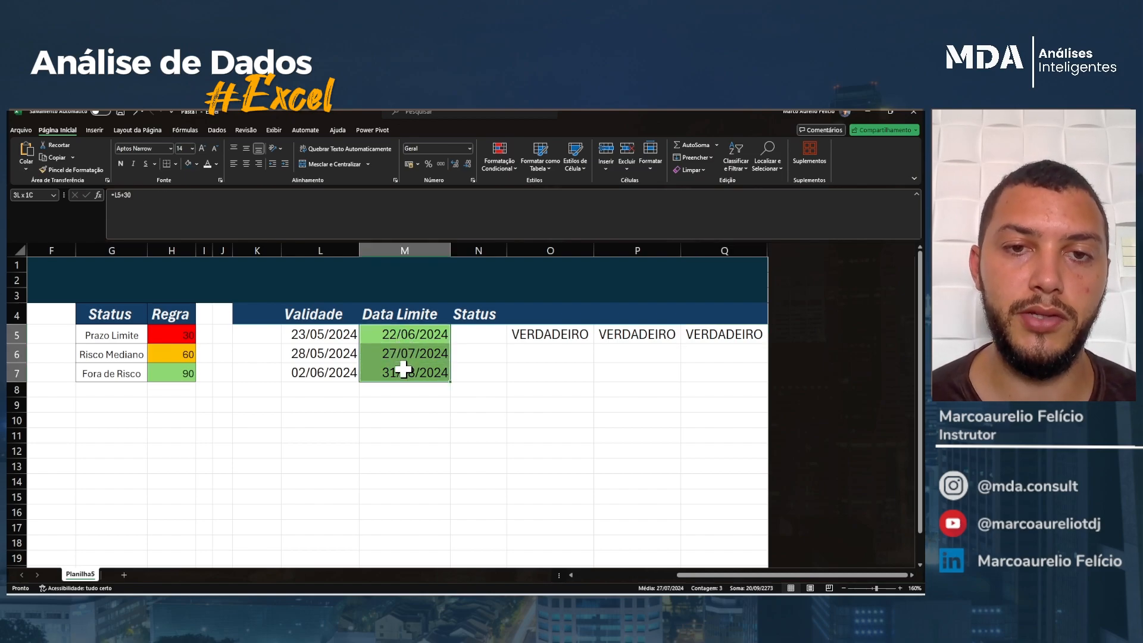
left_click(508, 158)
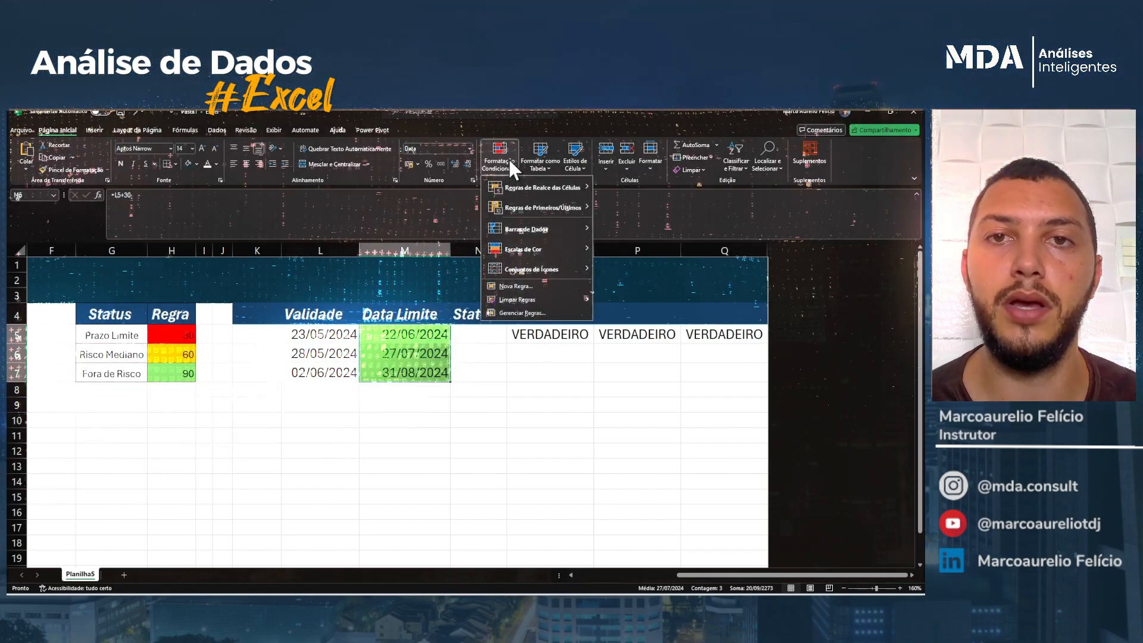
left_click(535, 286)
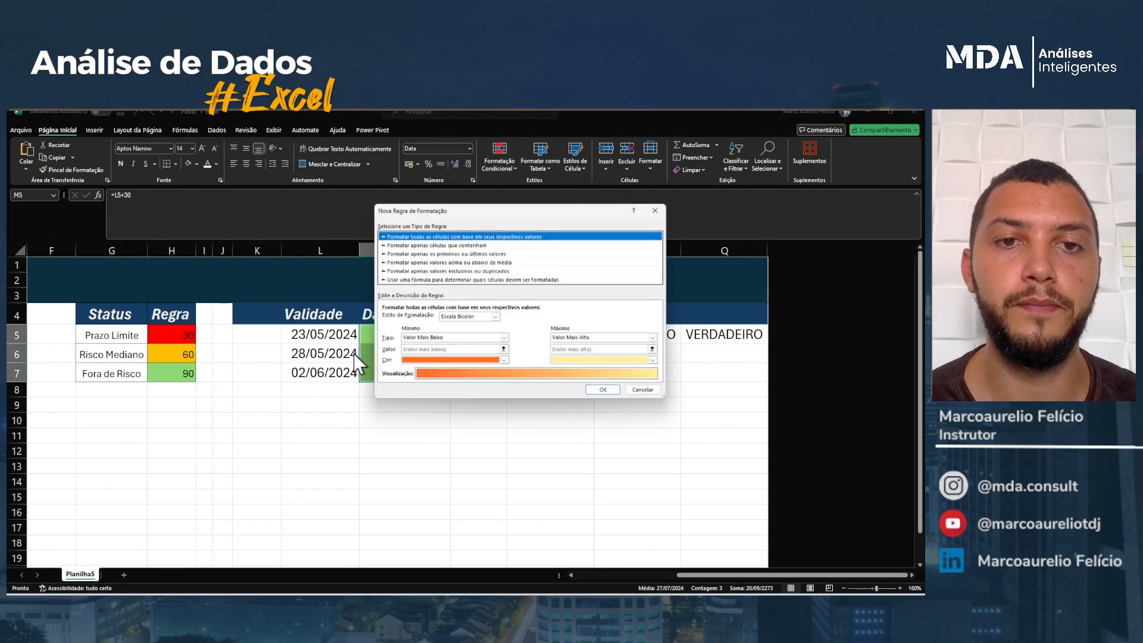
left_click(399, 280)
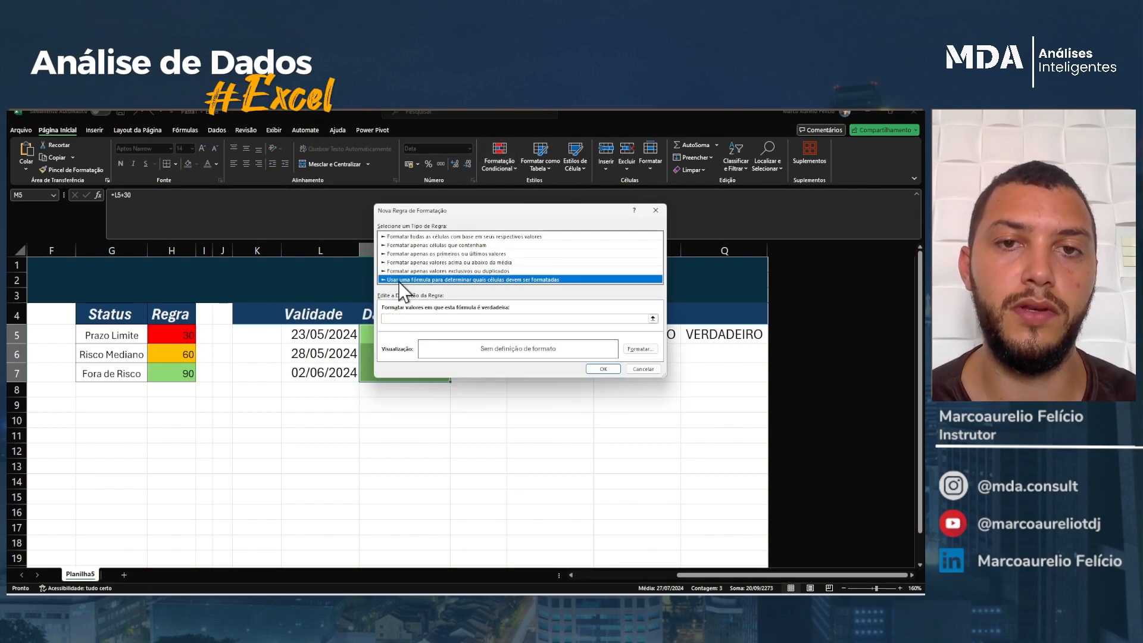
left_click(423, 319)
key("ctrl+v")
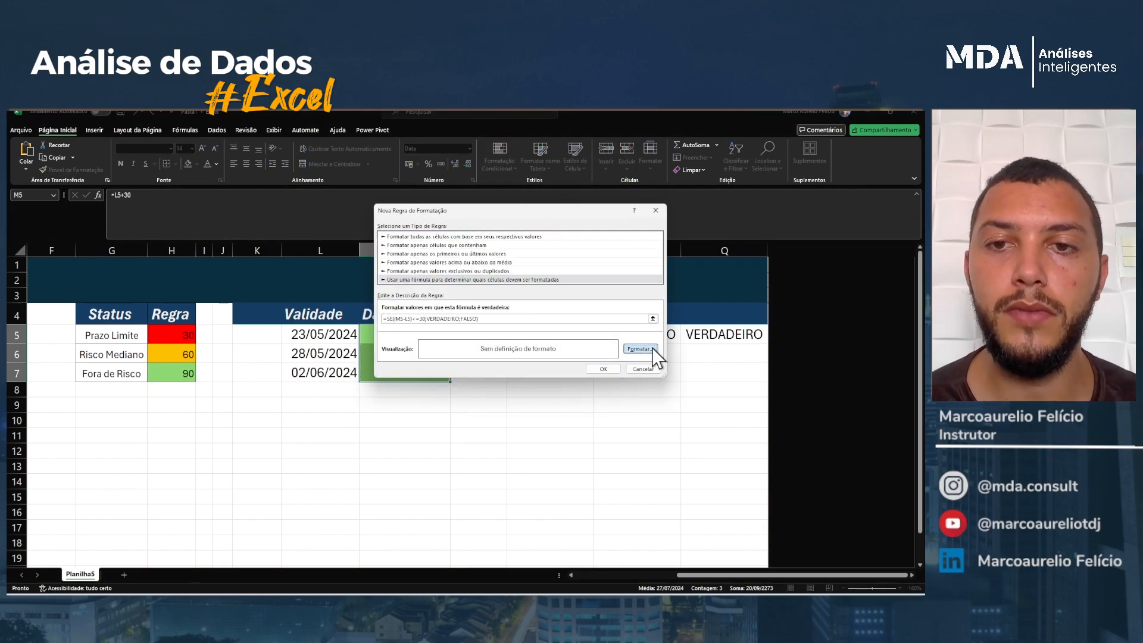
left_click(652, 347)
left_click(415, 279)
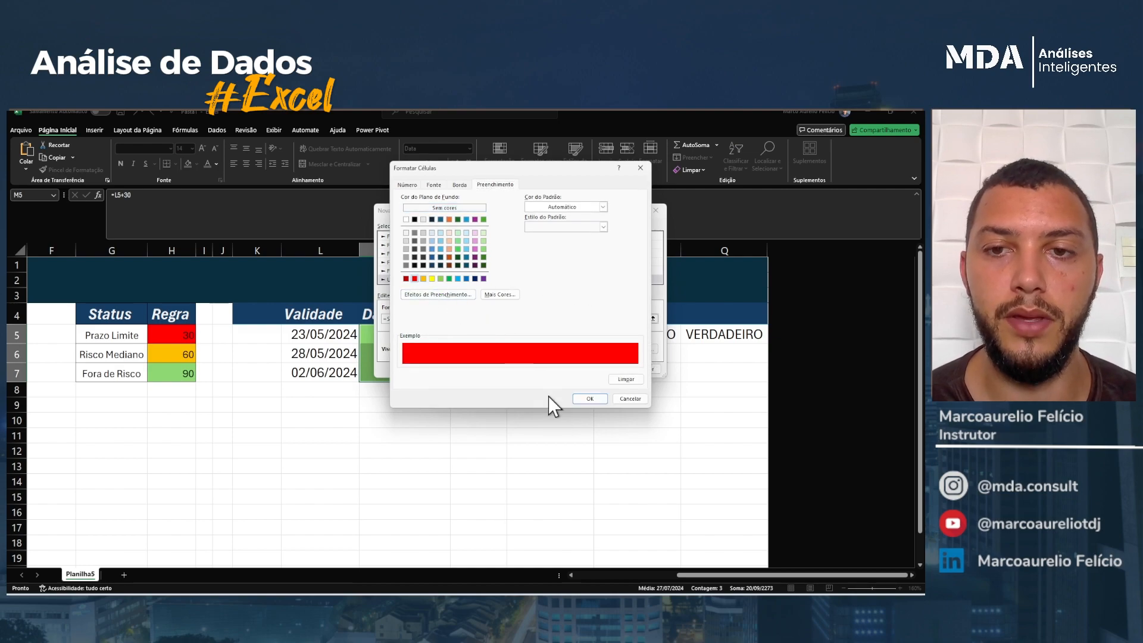
left_click(590, 399)
left_click(603, 369)
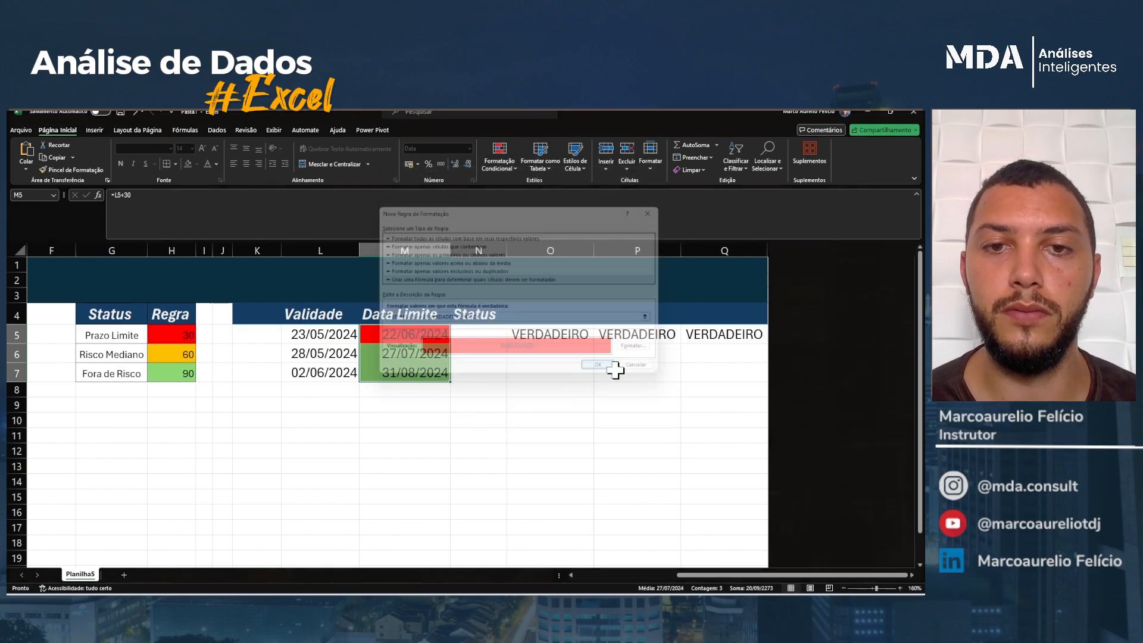
Reorder the conditional formatting rules of M5:M7 so the green 90-day rule comes after the orange 60-day rule, and apply the change
left_click(502, 159)
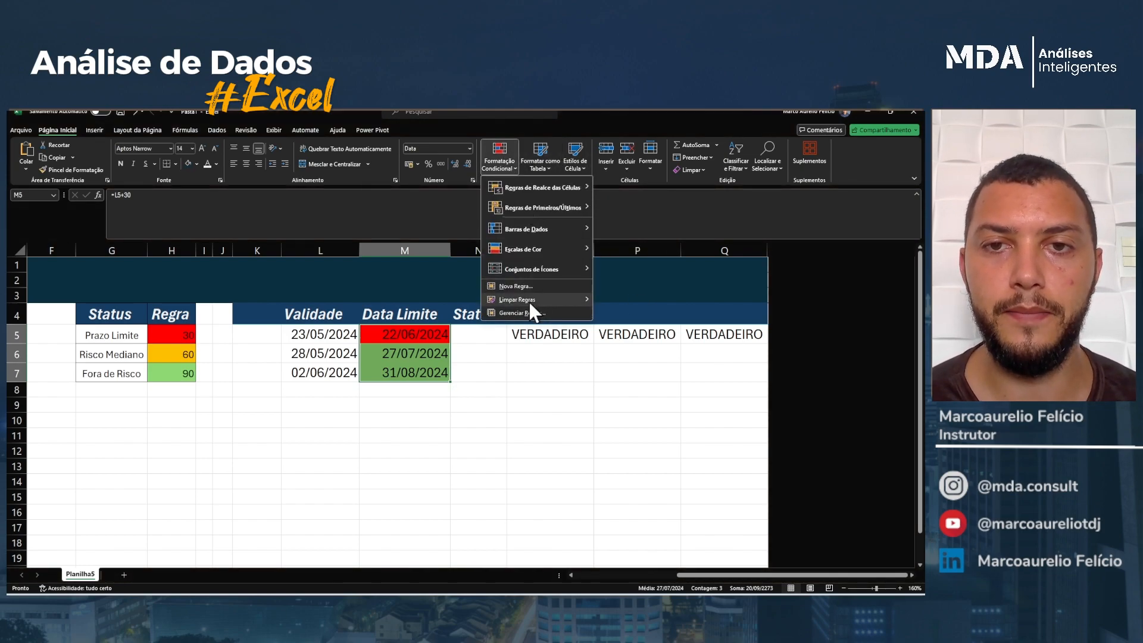
mouse_move(538, 303)
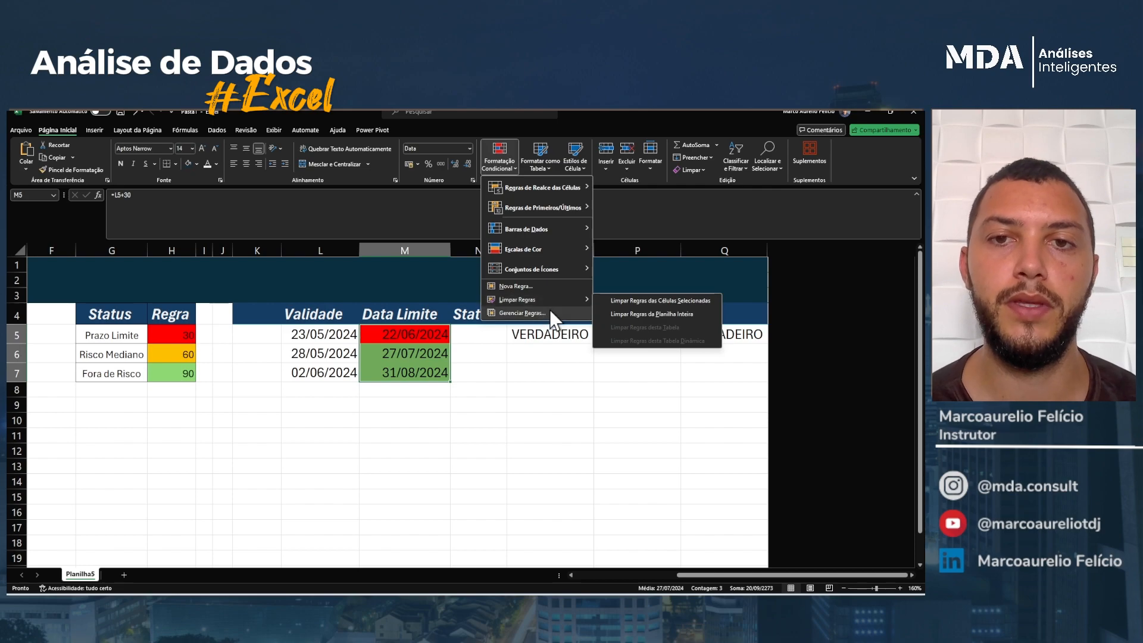
left_click(549, 311)
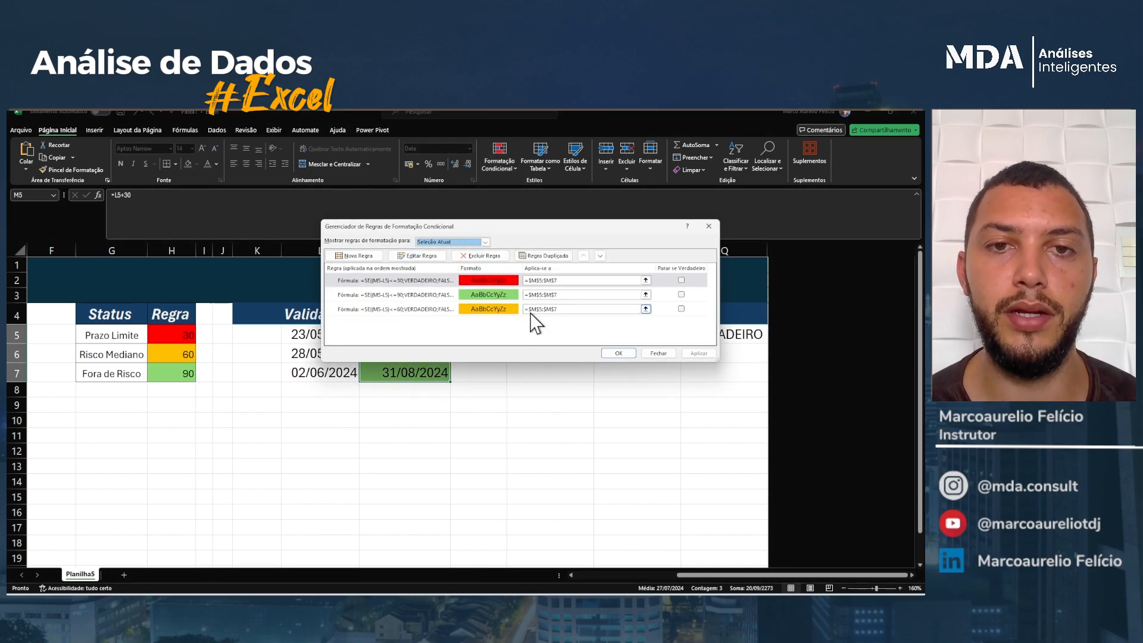
left_click(416, 295)
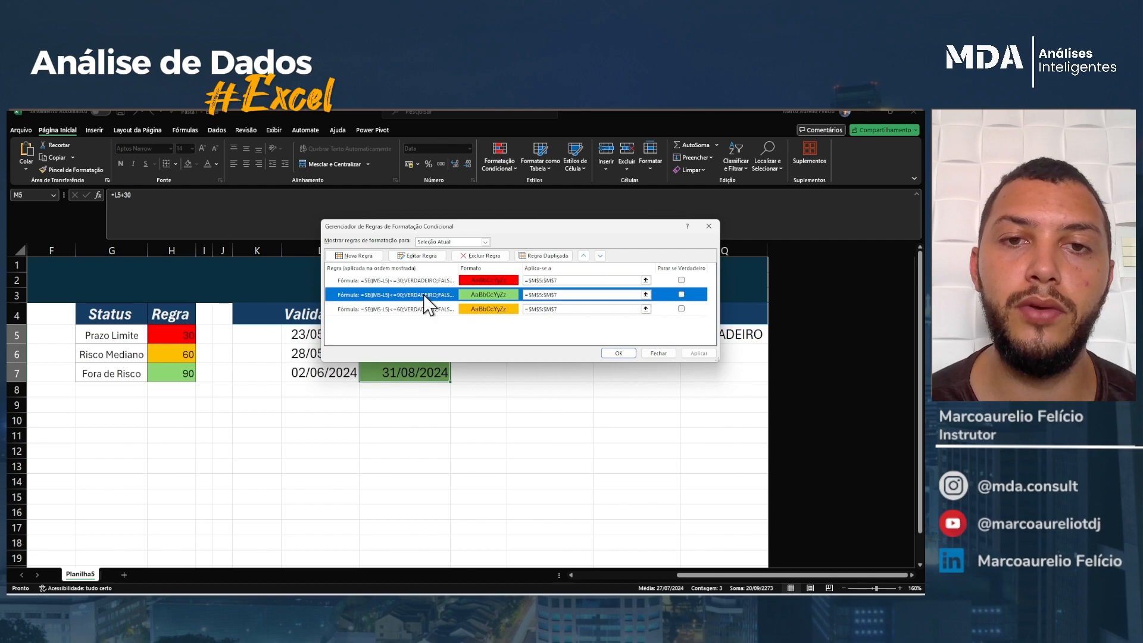
left_click(601, 256)
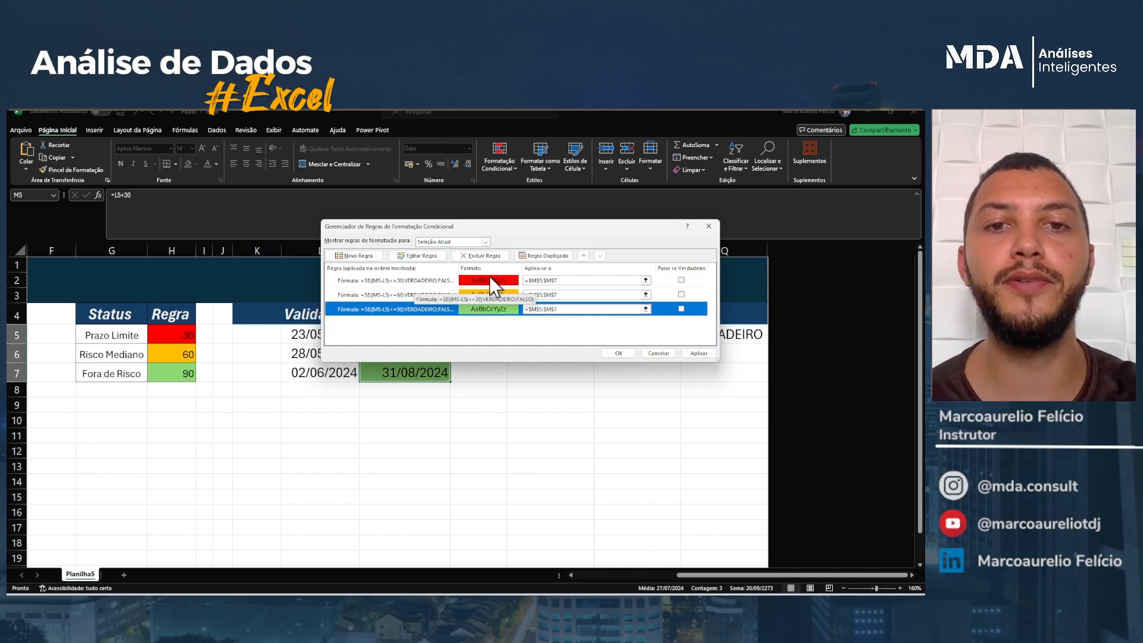
left_click(692, 354)
left_click(618, 354)
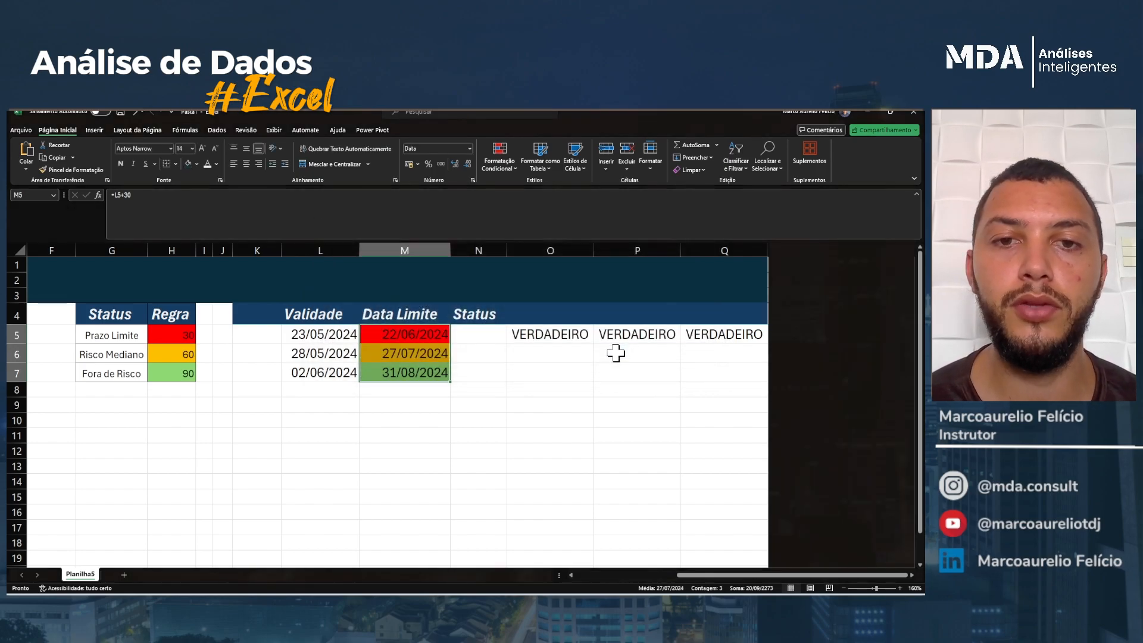
left_click(515, 434)
Check the formulas of the colored dates in M5, M6 and M7 against the day limits in the Regra table
left_click(413, 336)
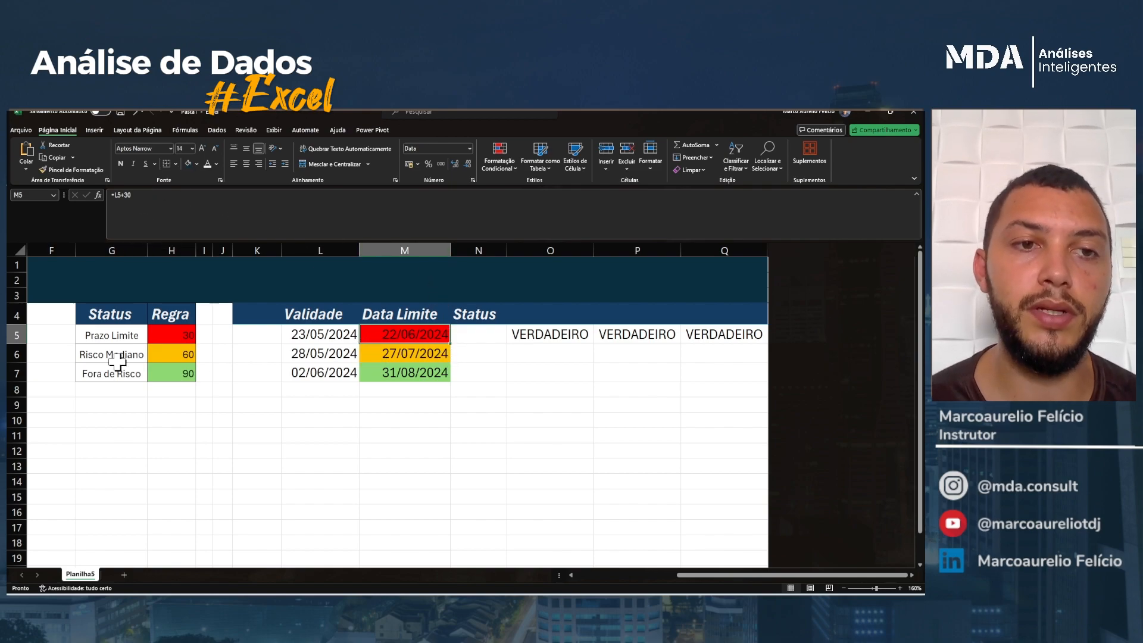
left_click(428, 357)
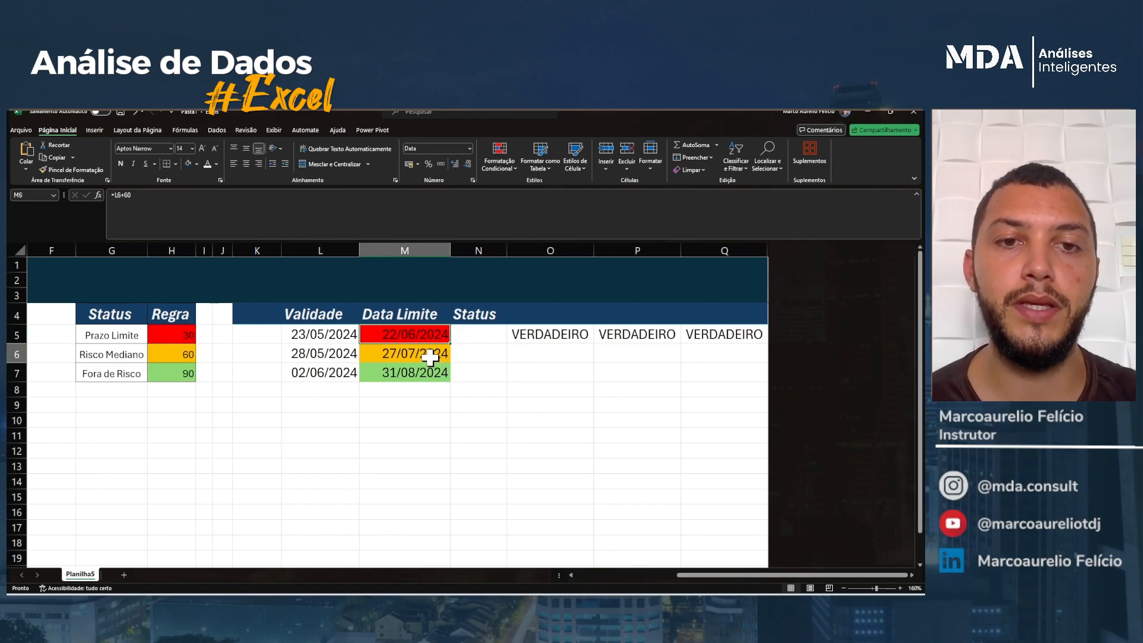
left_click(140, 203)
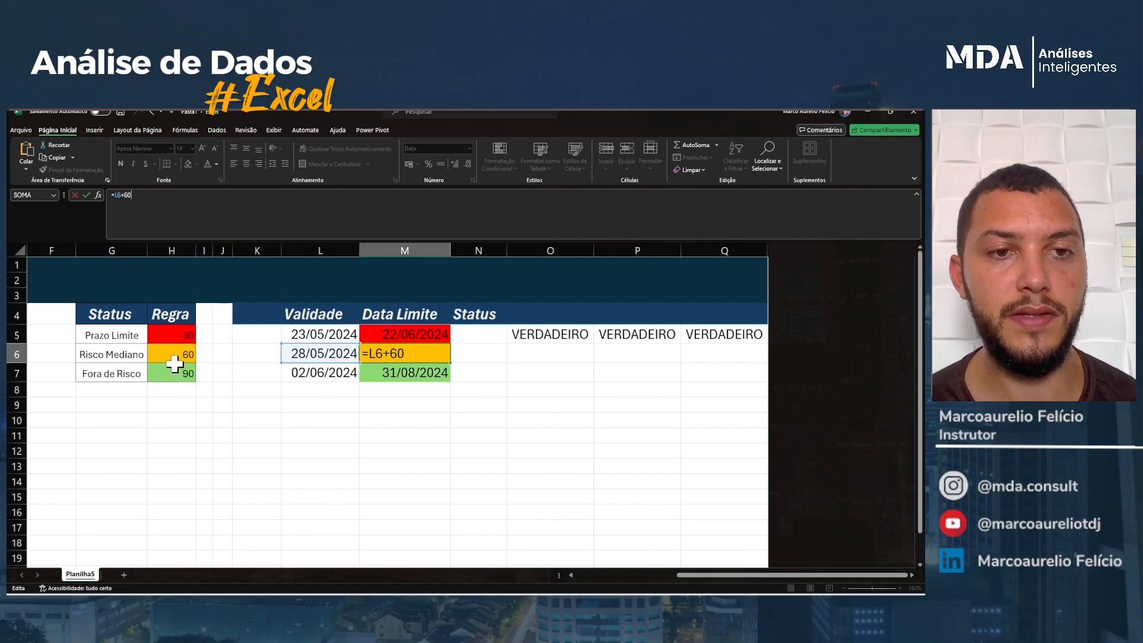
left_click(410, 373)
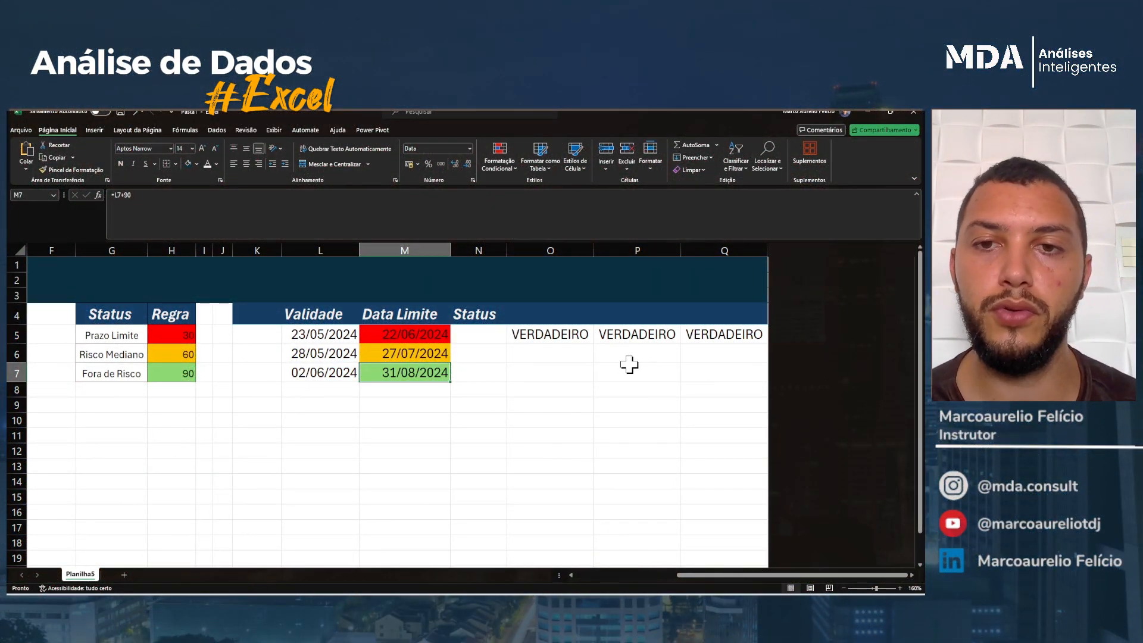
Delete the helper formulas in O5:Q5 and clear the conditional formatting rules from those cells
left_click(545, 335)
left_click_drag(601, 334, 697, 343)
left_click_drag(585, 334, 738, 338)
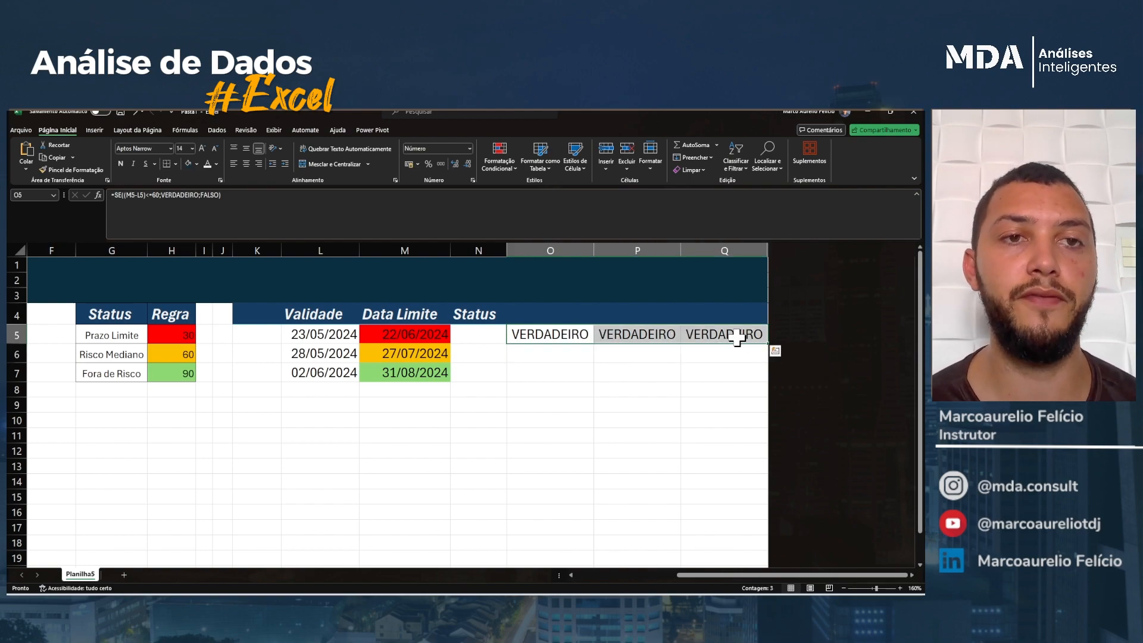
key("Delete")
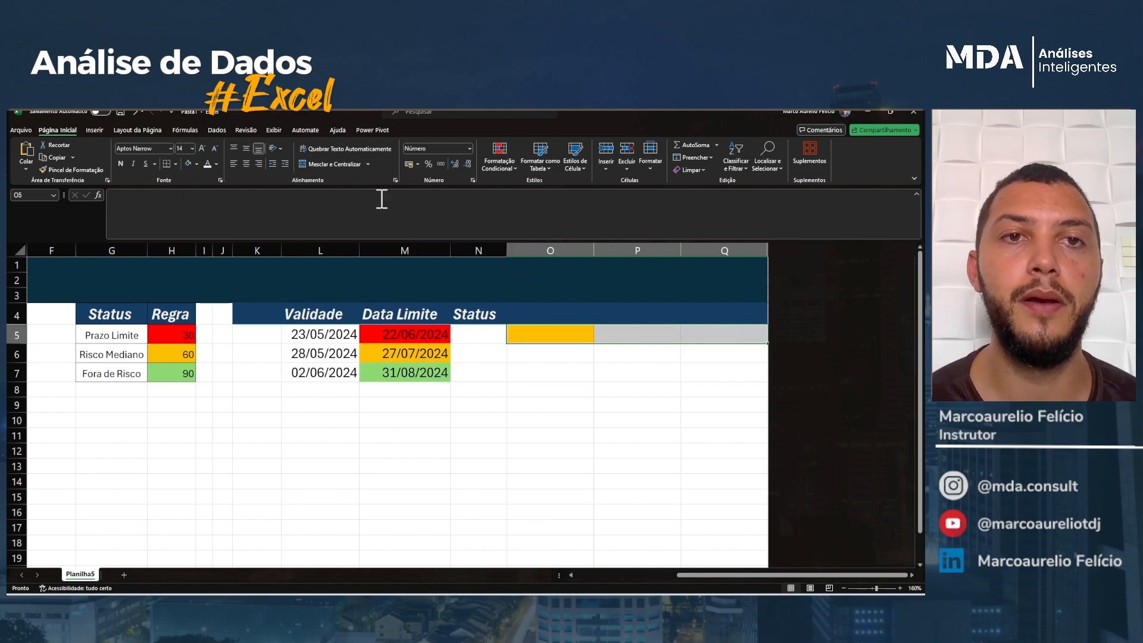
left_click(500, 159)
mouse_move(537, 302)
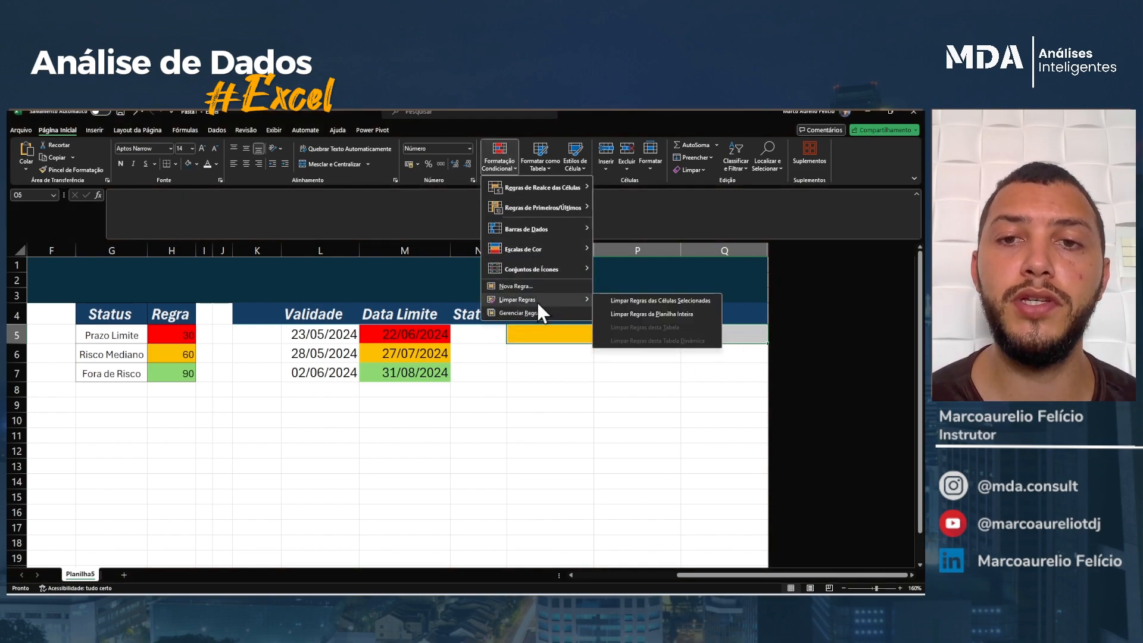
left_click(673, 302)
left_click(530, 388)
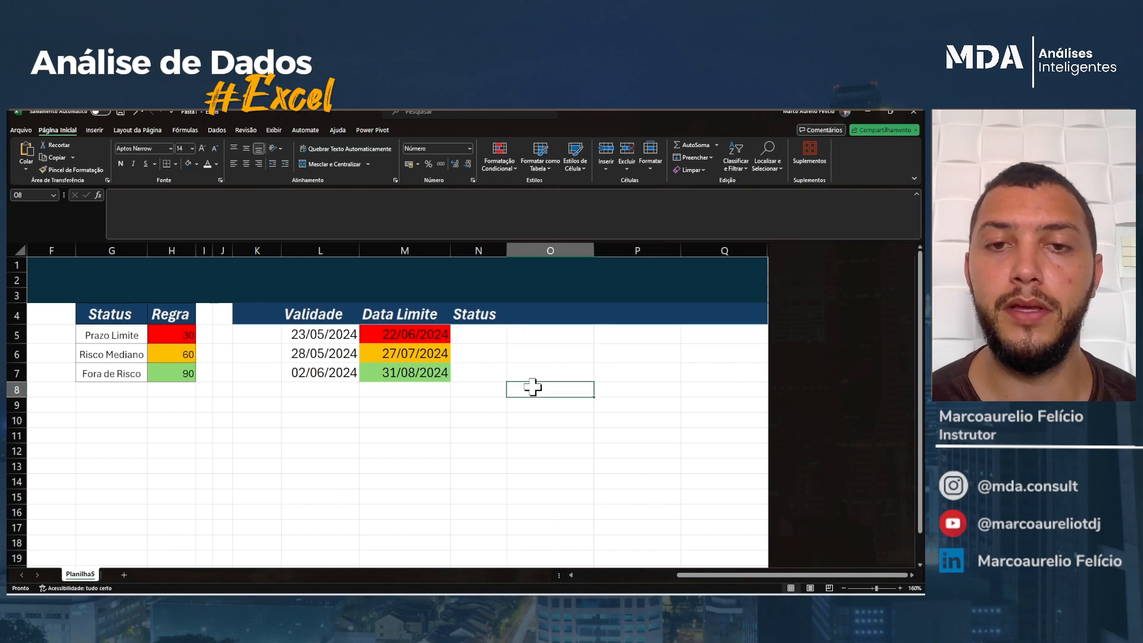
left_click(414, 334)
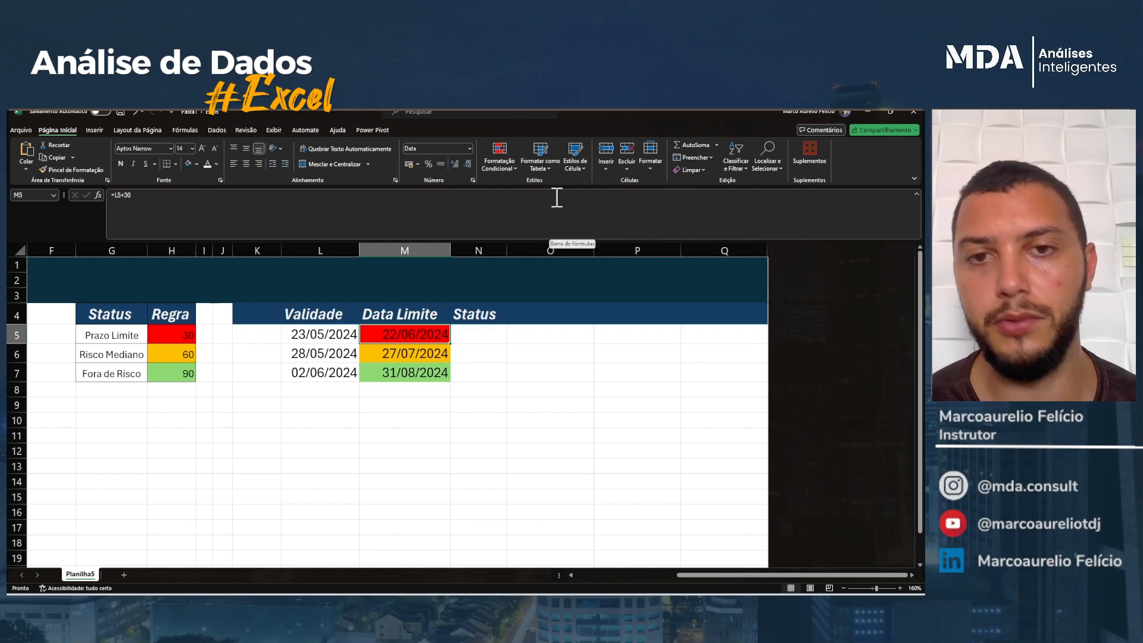
left_click(503, 160)
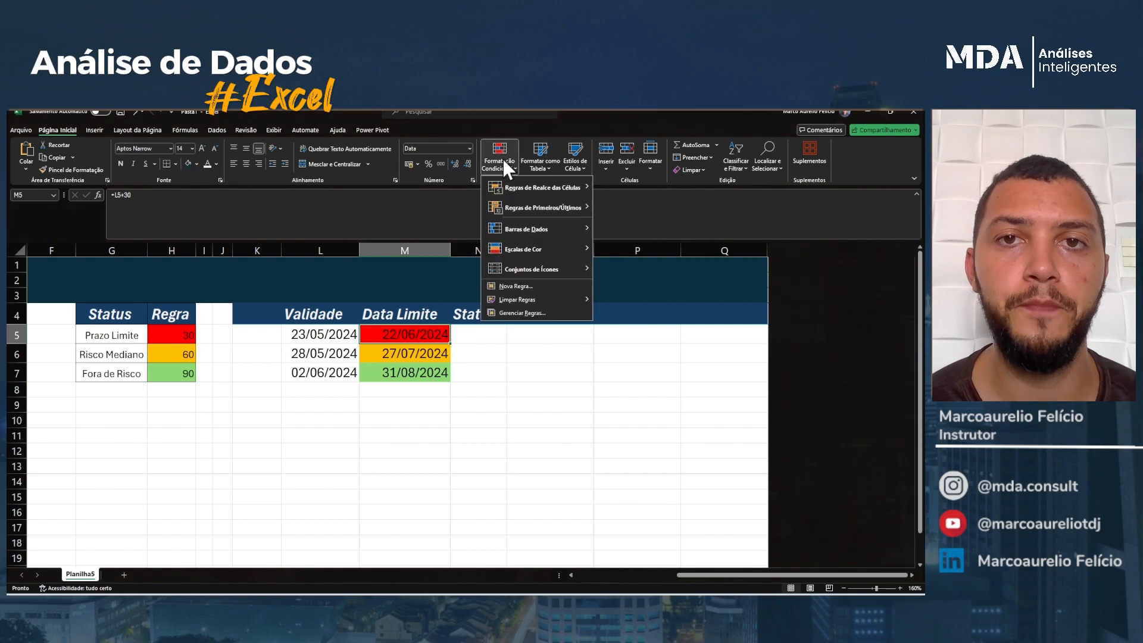
left_click(548, 284)
left_click(487, 269)
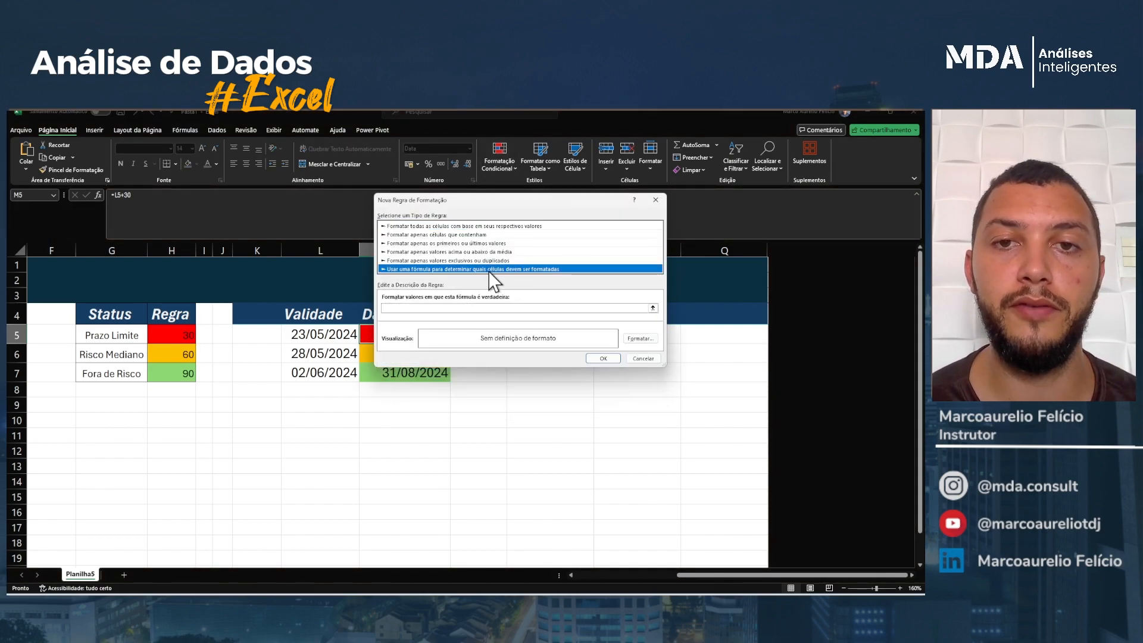
left_click(655, 200)
Review the conditional formatting rules that apply to M5, inspecting the formula and fill of the red 30-day rule
left_click(505, 163)
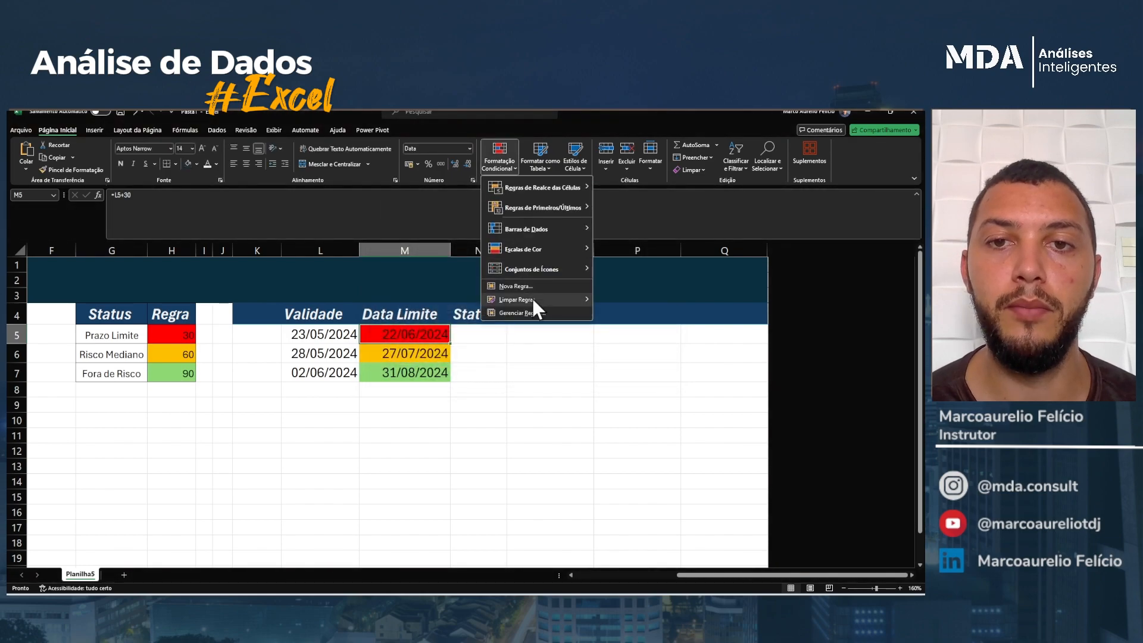
left_click(536, 313)
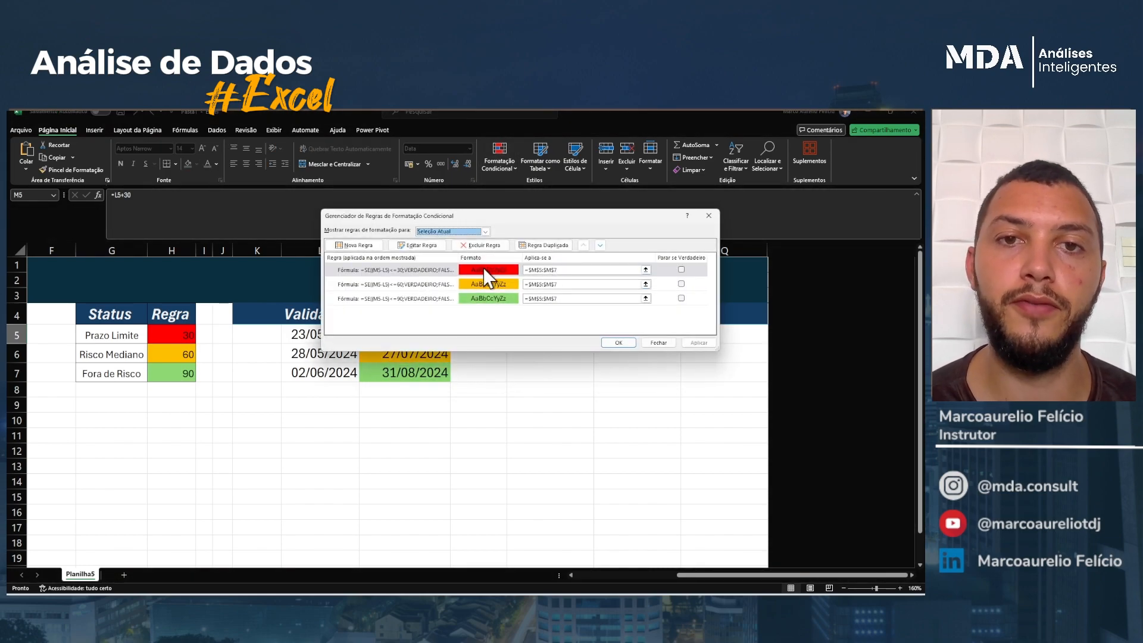
double_click(426, 271)
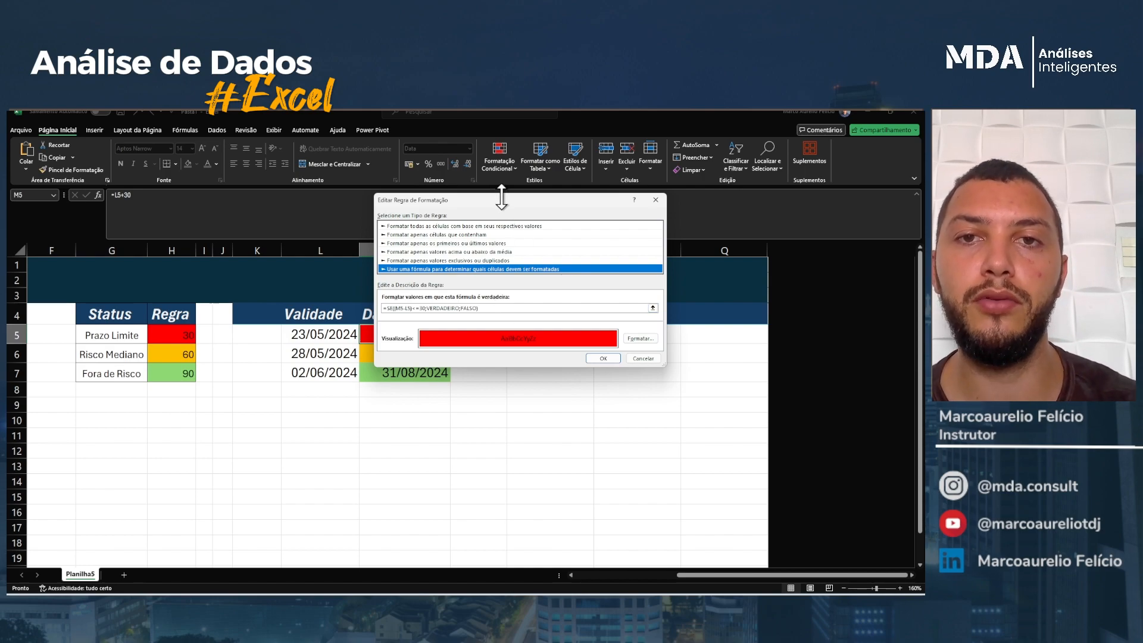
left_click_drag(495, 201, 587, 230)
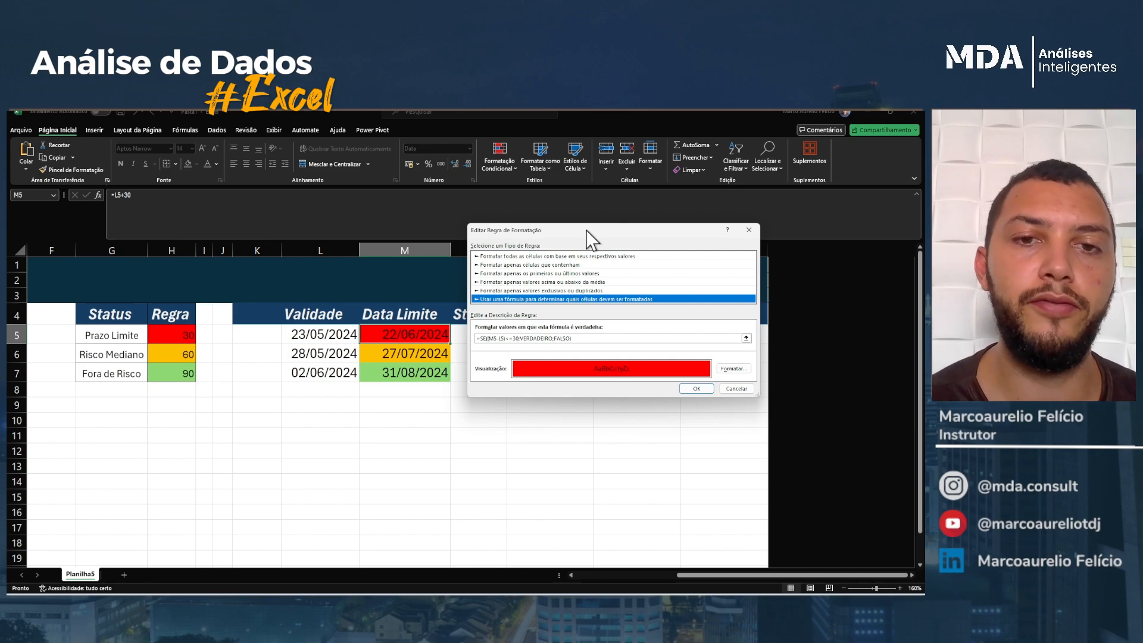
left_click(749, 230)
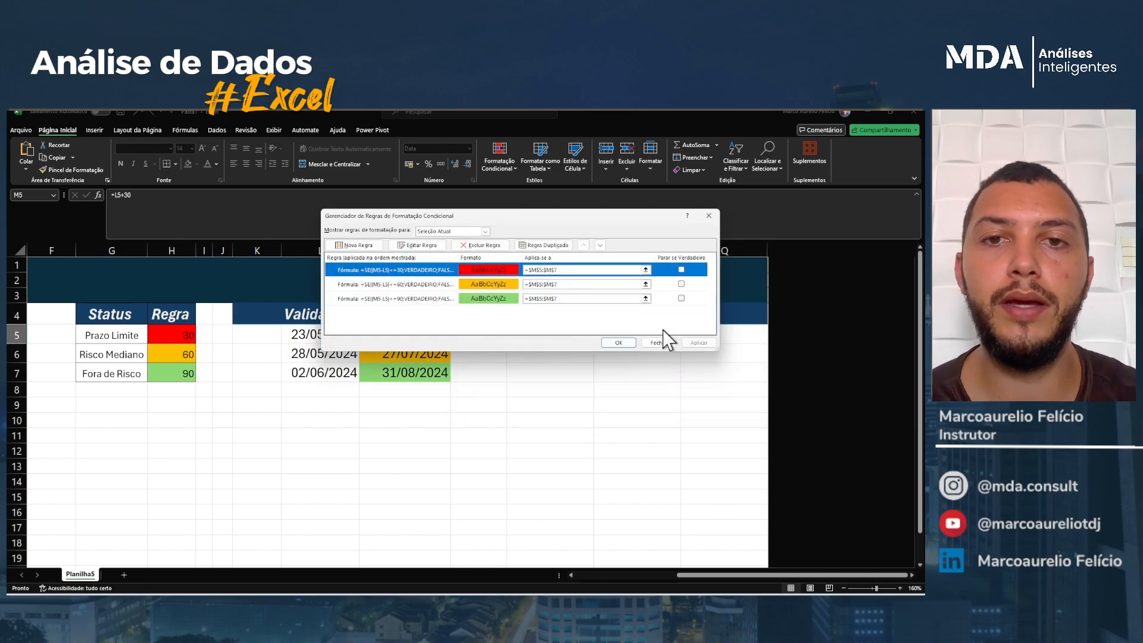
left_click(709, 215)
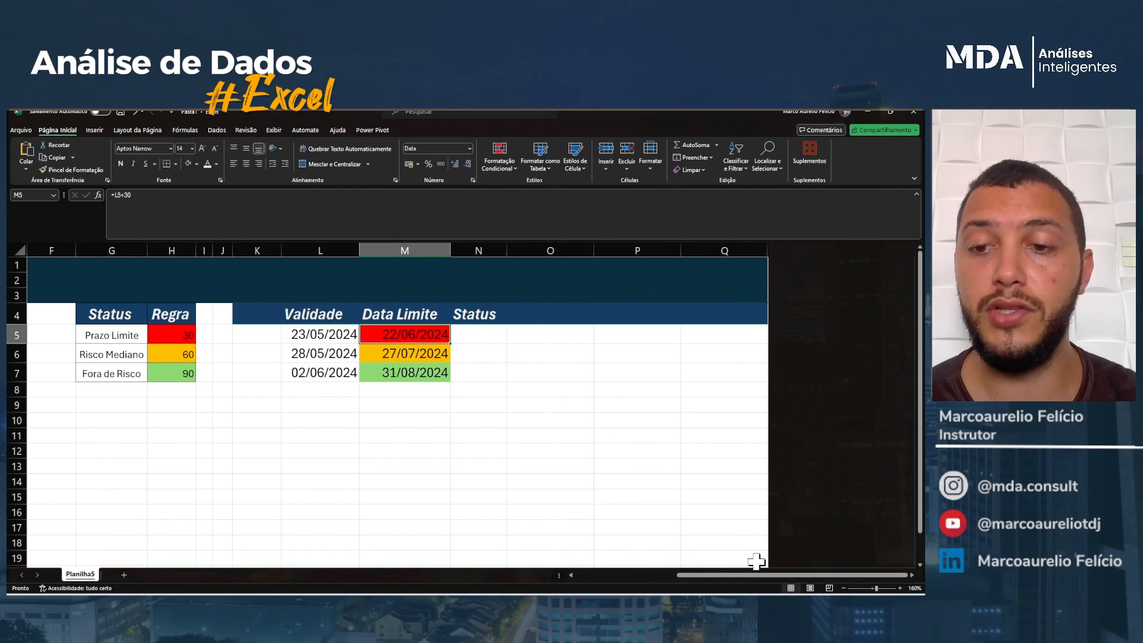
Compare the text statuses in D5:D7 with the color-coded Data Limite dates in M5:M7 and the Status column beside them
scroll(755, 574, "left", 5)
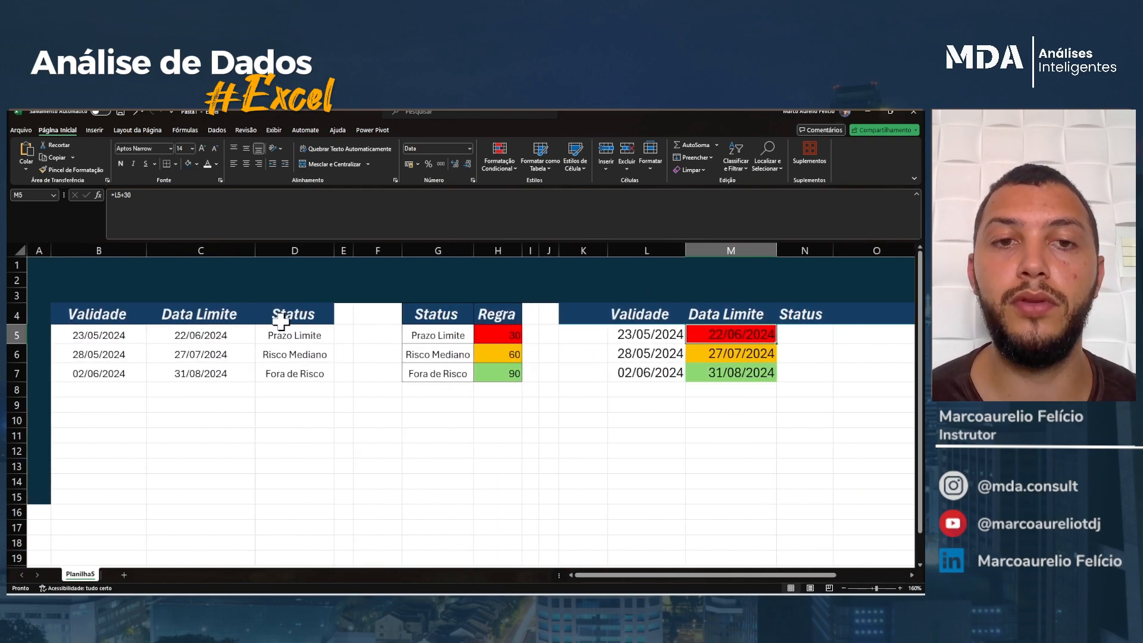
left_click_drag(291, 333, 281, 375)
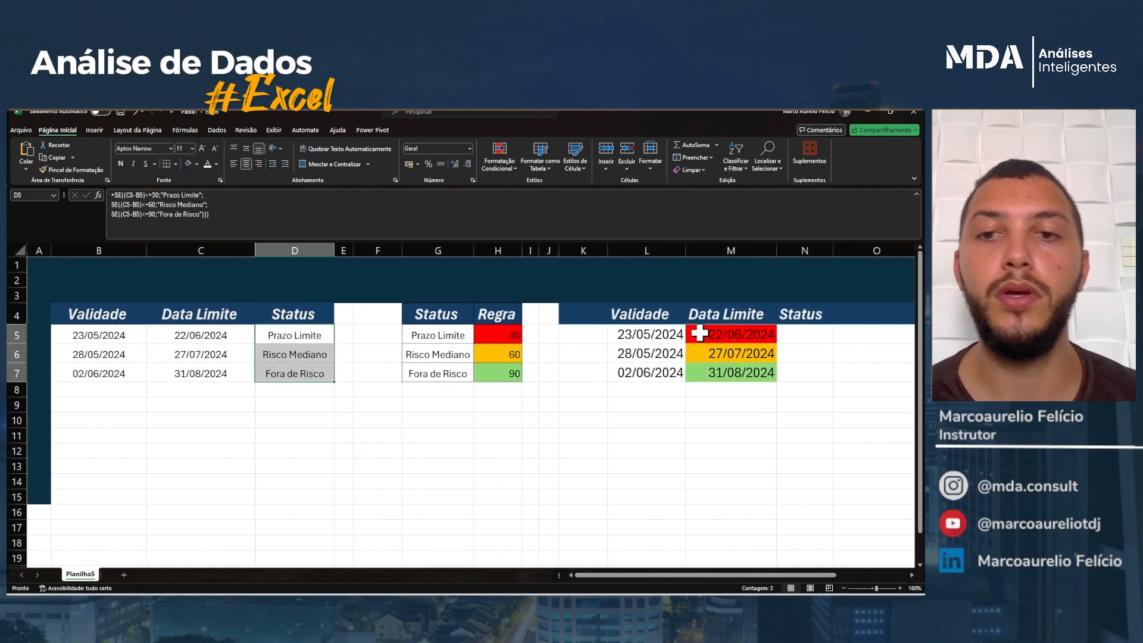
left_click_drag(733, 334, 734, 371)
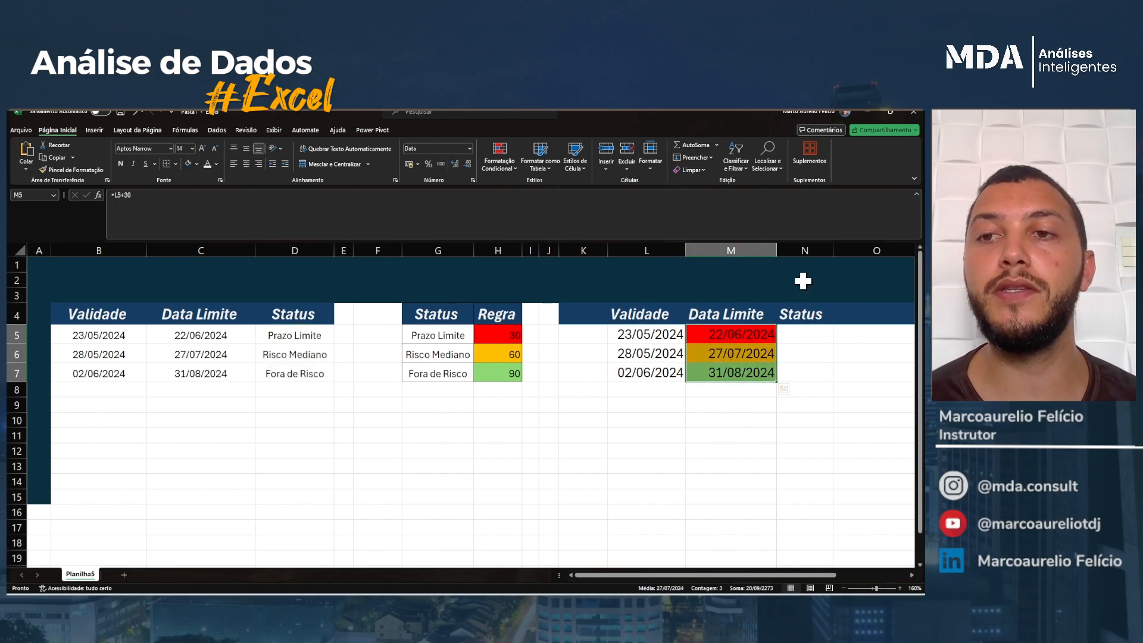
left_click_drag(812, 316, 811, 367)
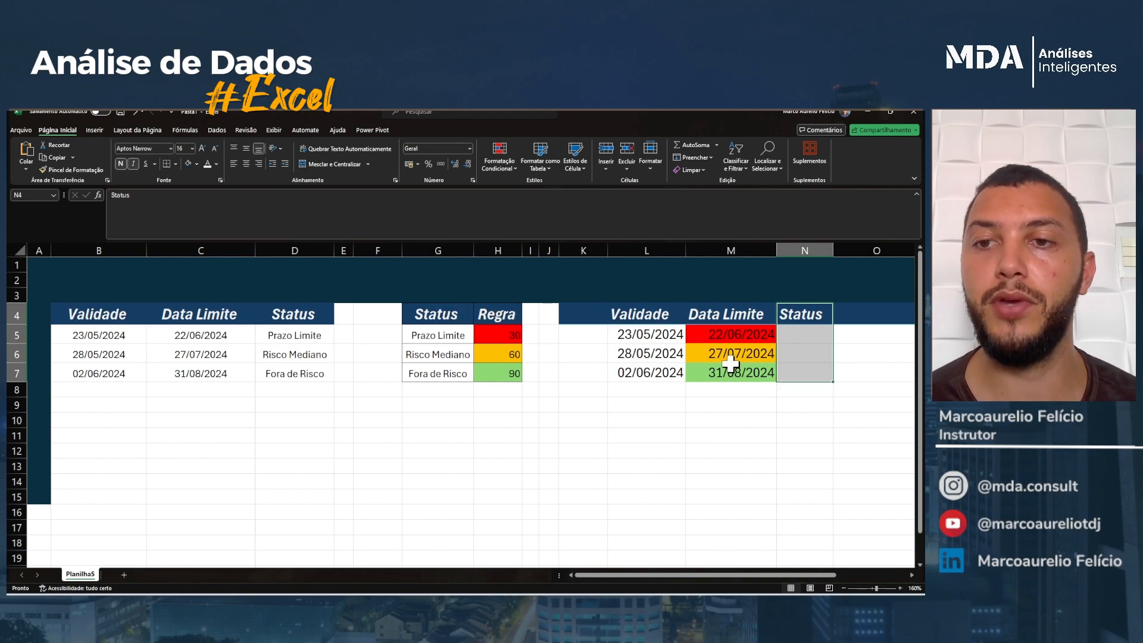
left_click(809, 335)
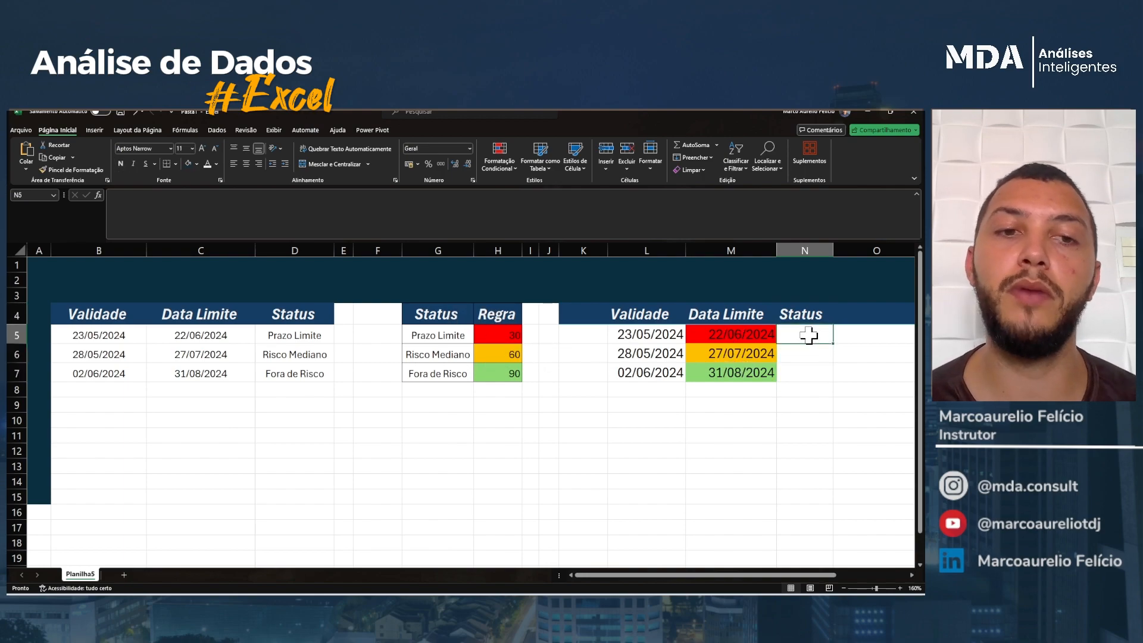
left_click(789, 250)
left_click_drag(649, 315, 712, 374)
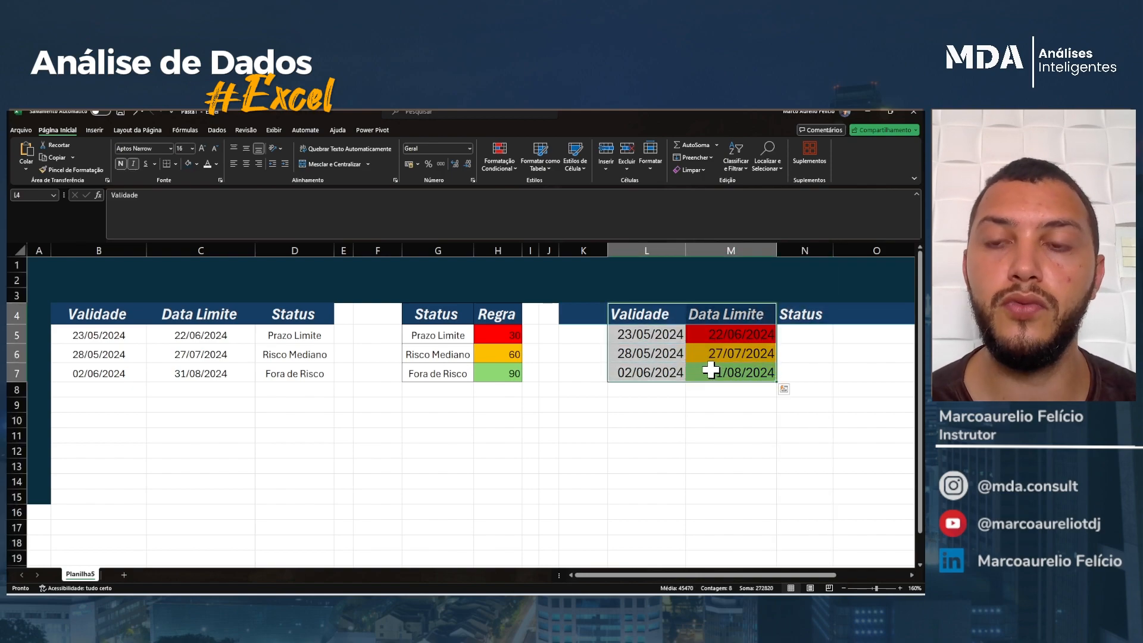